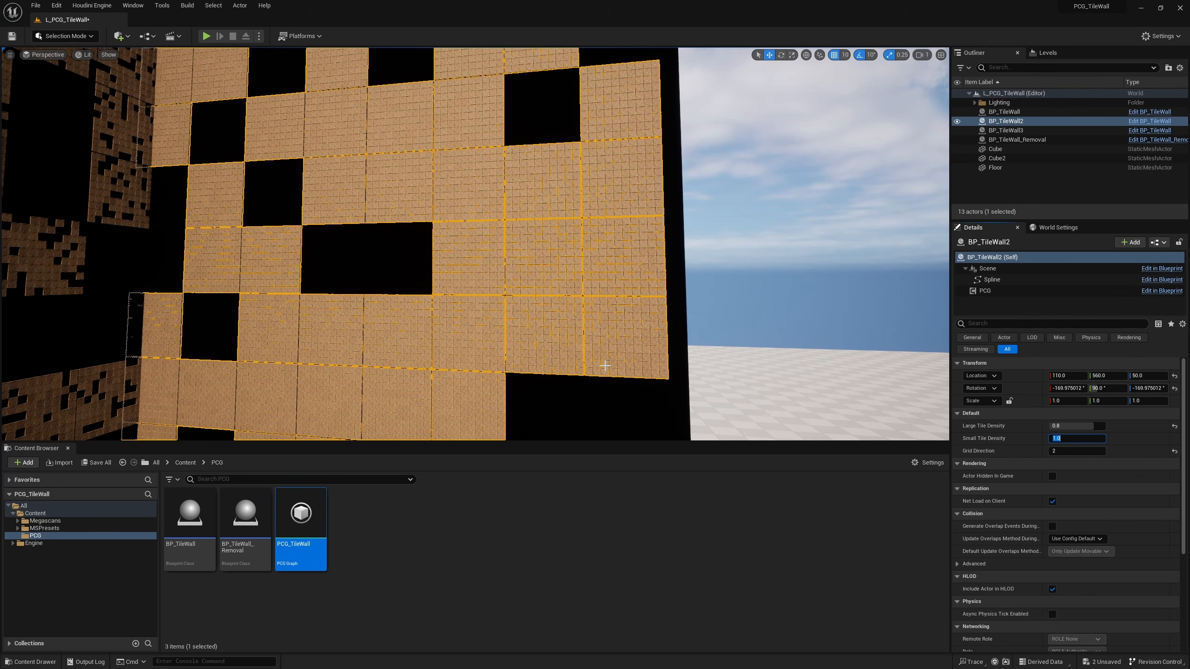
Set the Small Tile Density of BP_TileWall2 to 0.8
key(BackSpace)
key(Return)
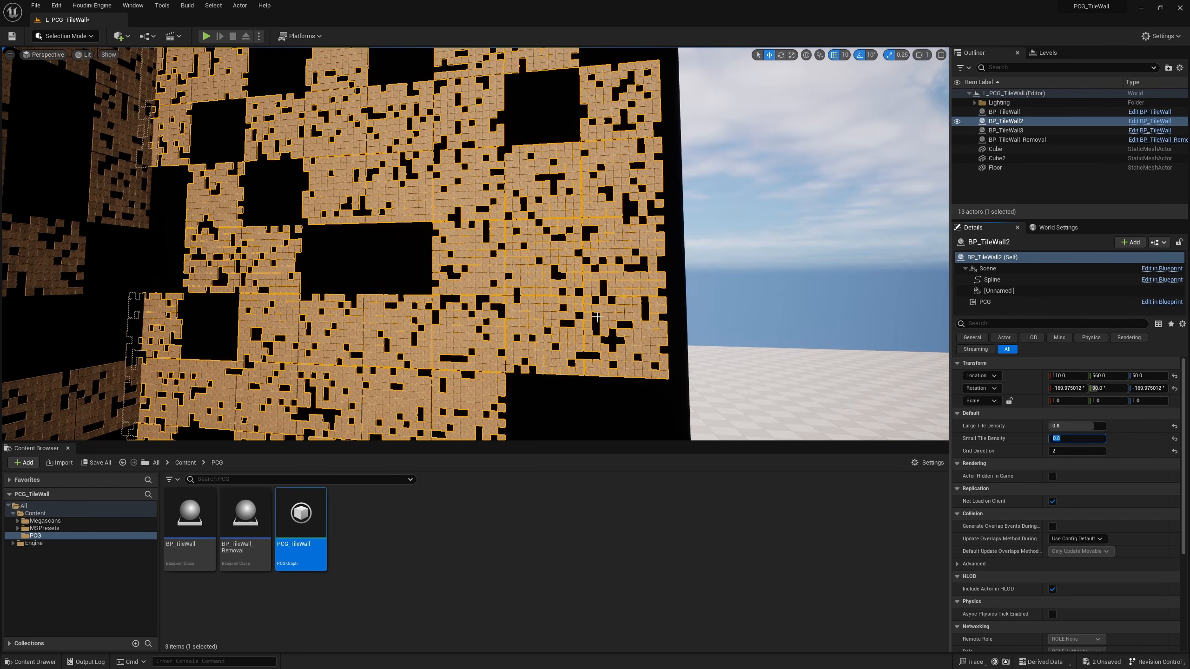
Move the BP_TileWall_Removal actor over the floor tiles to about X -510, Y 340
right_drag(722, 300, 539, 398)
right_drag(438, 281, 461, 335)
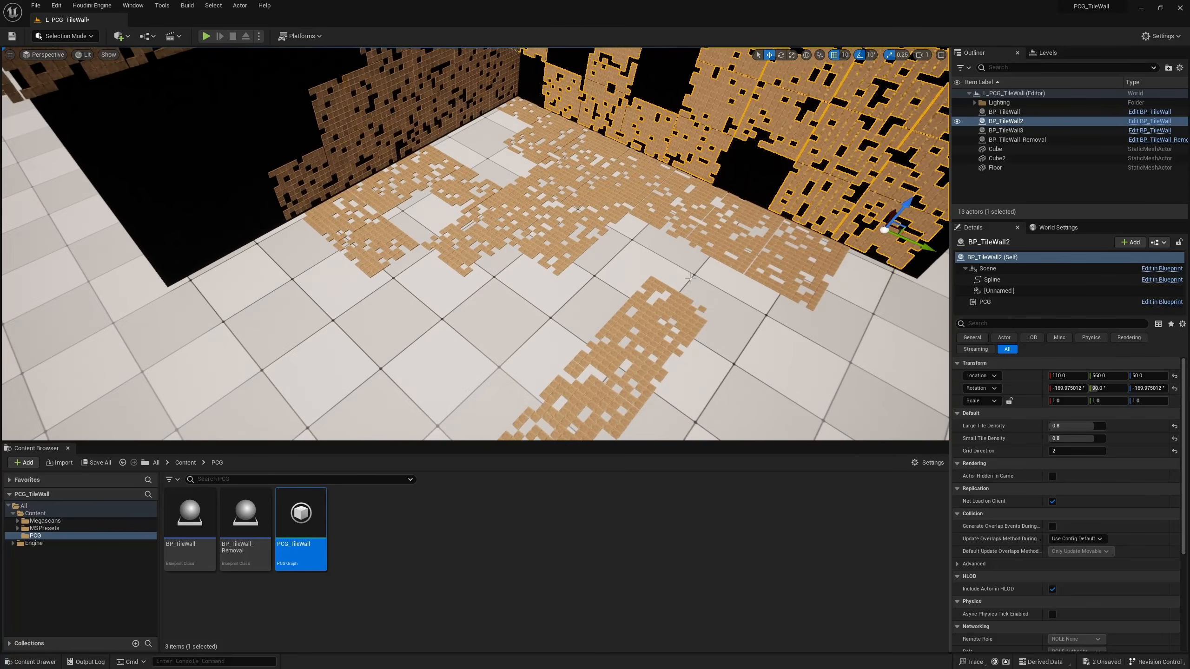
scroll(438, 281, down, 5)
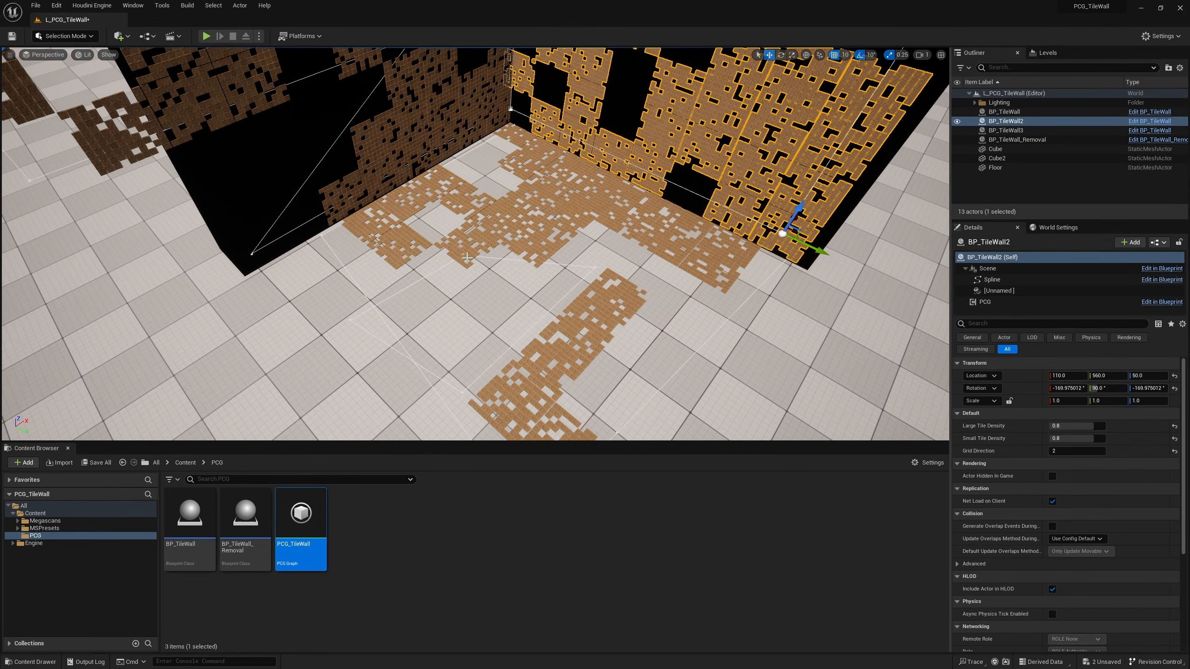
click(466, 257)
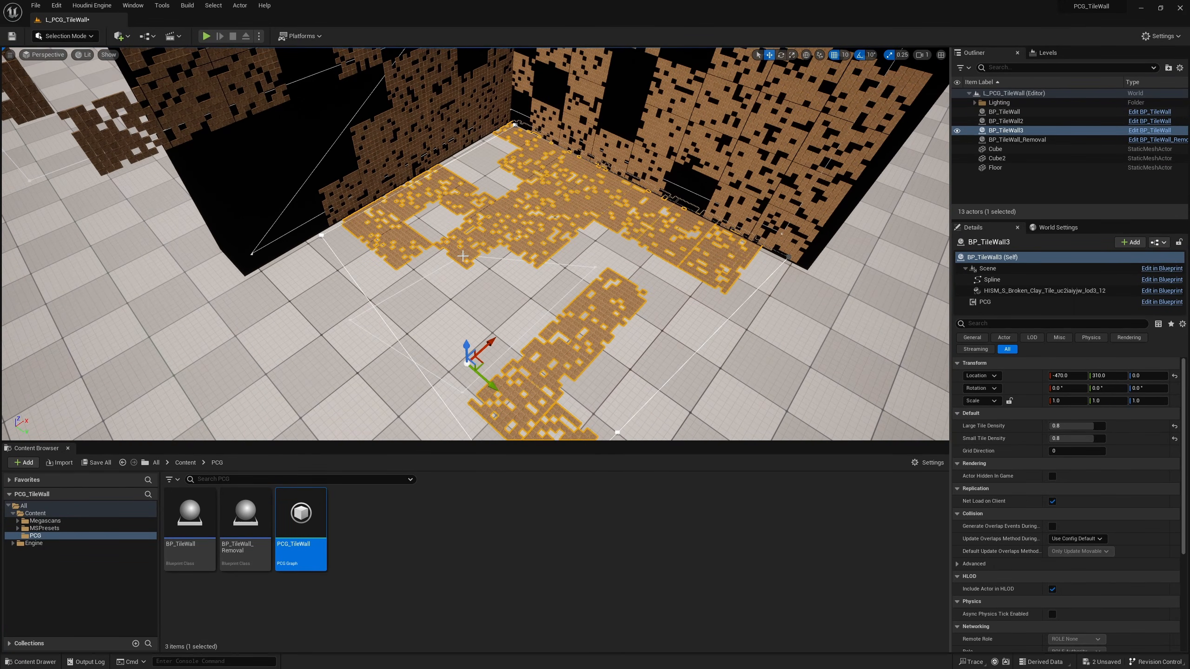
click(463, 256)
drag(496, 272, 529, 294)
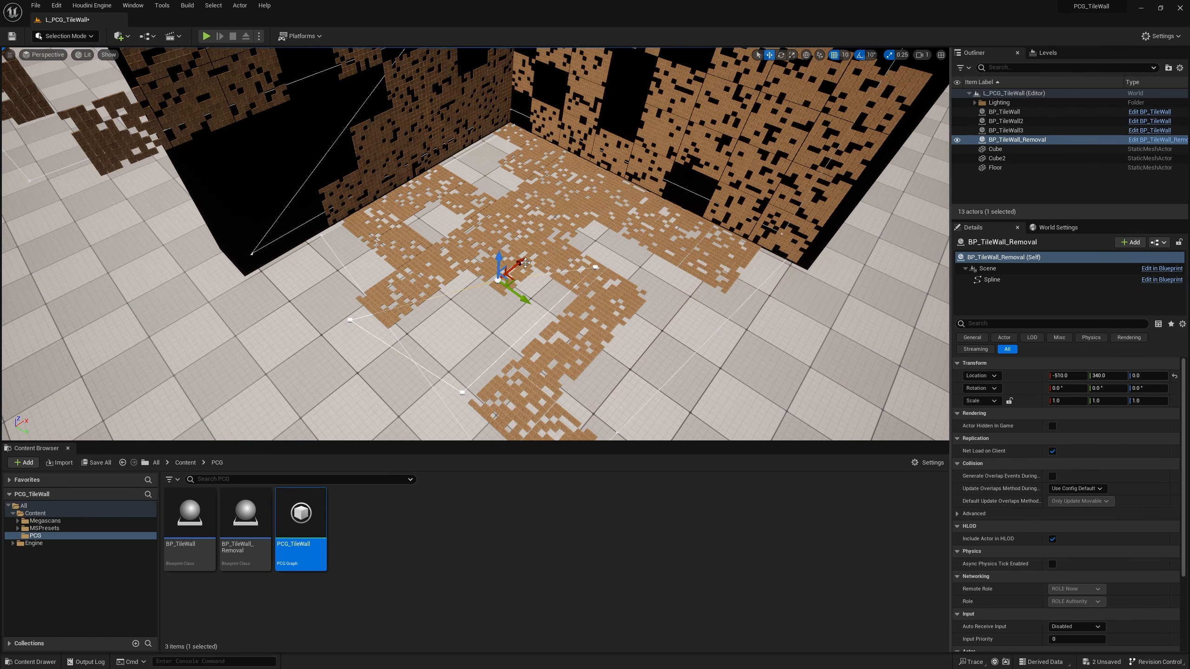
key(w)
right_drag(685, 279, 693, 181)
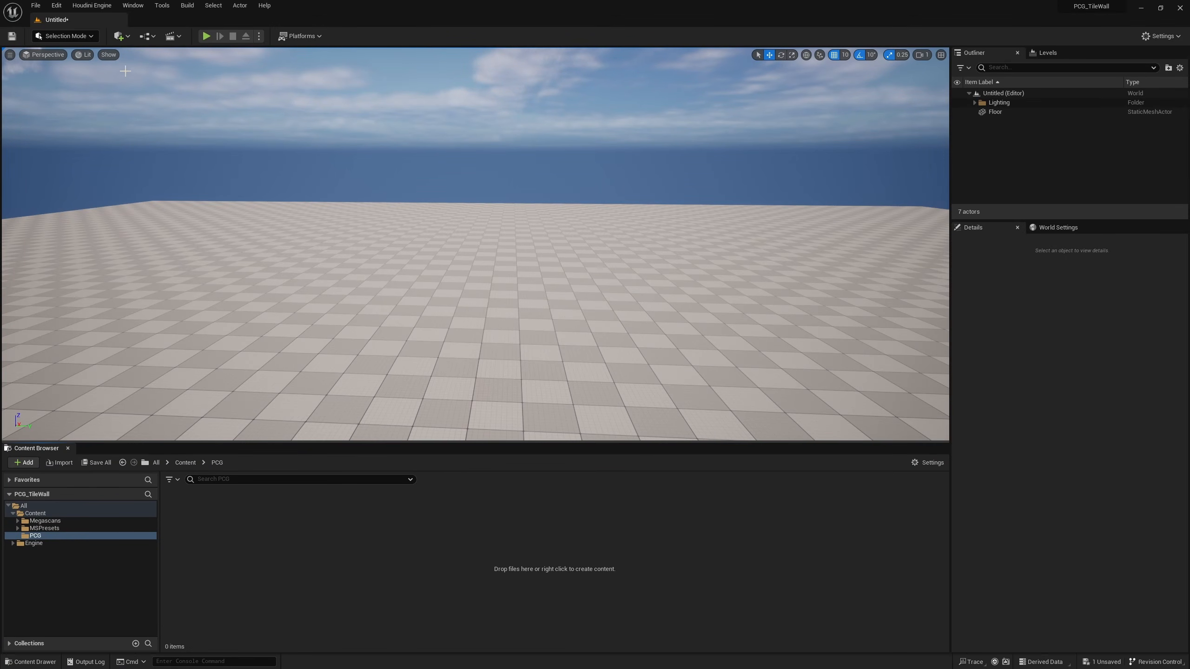
Find the Procedural Content Generation Framework in the project's plugins and enable it
click(57, 5)
click(70, 151)
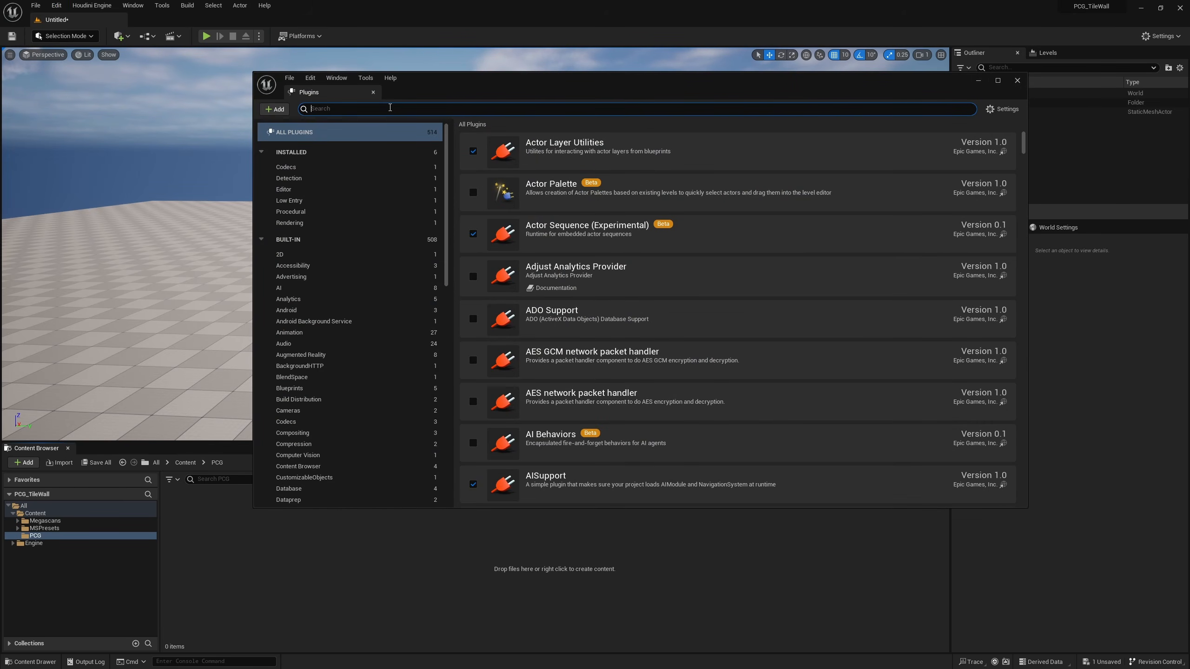
text(procedural)
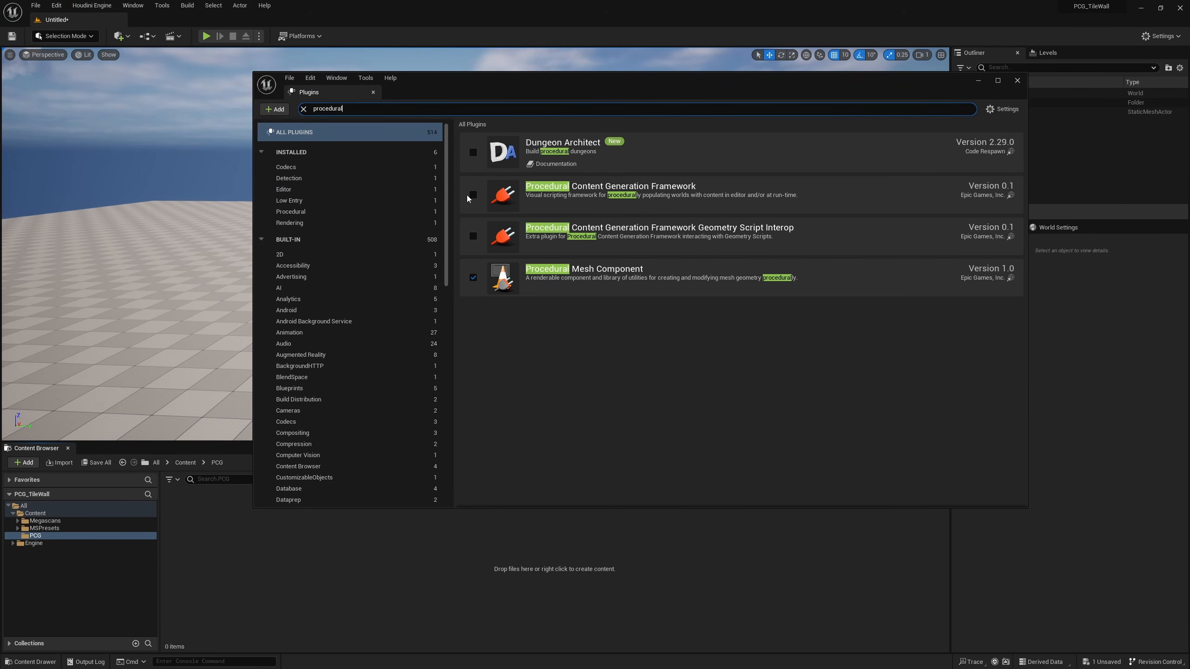
click(473, 194)
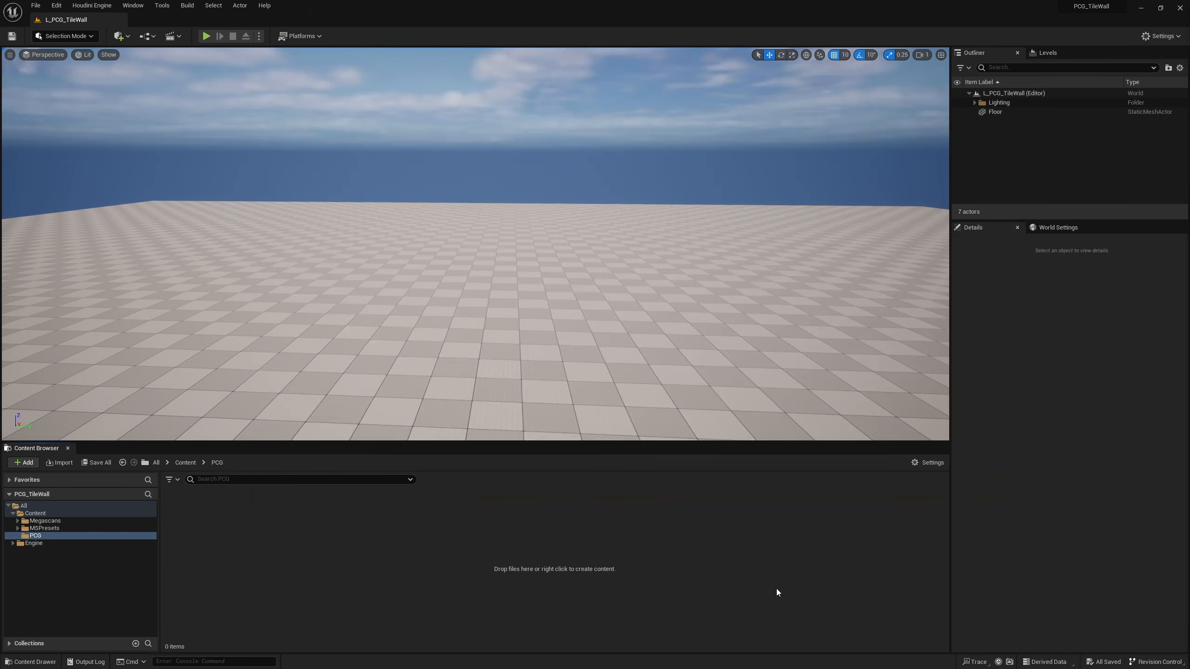
Create a PCG Graph asset named PCG_TileWall in the PCG folder
right_click(338, 538)
text(pcg)
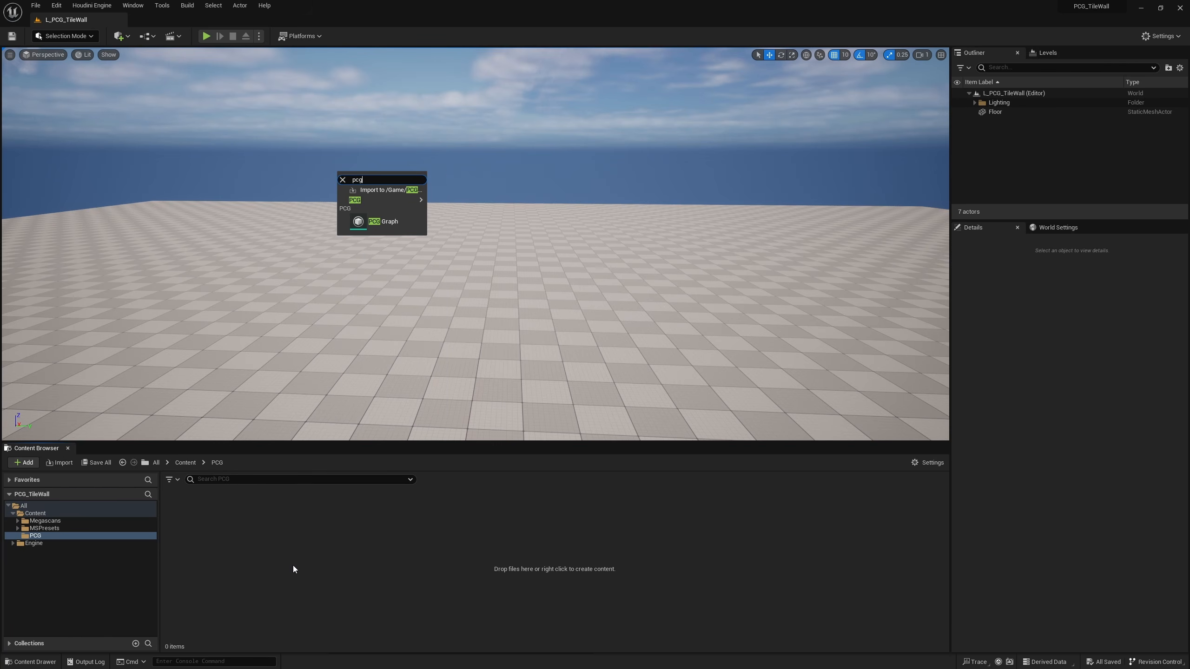
click(396, 227)
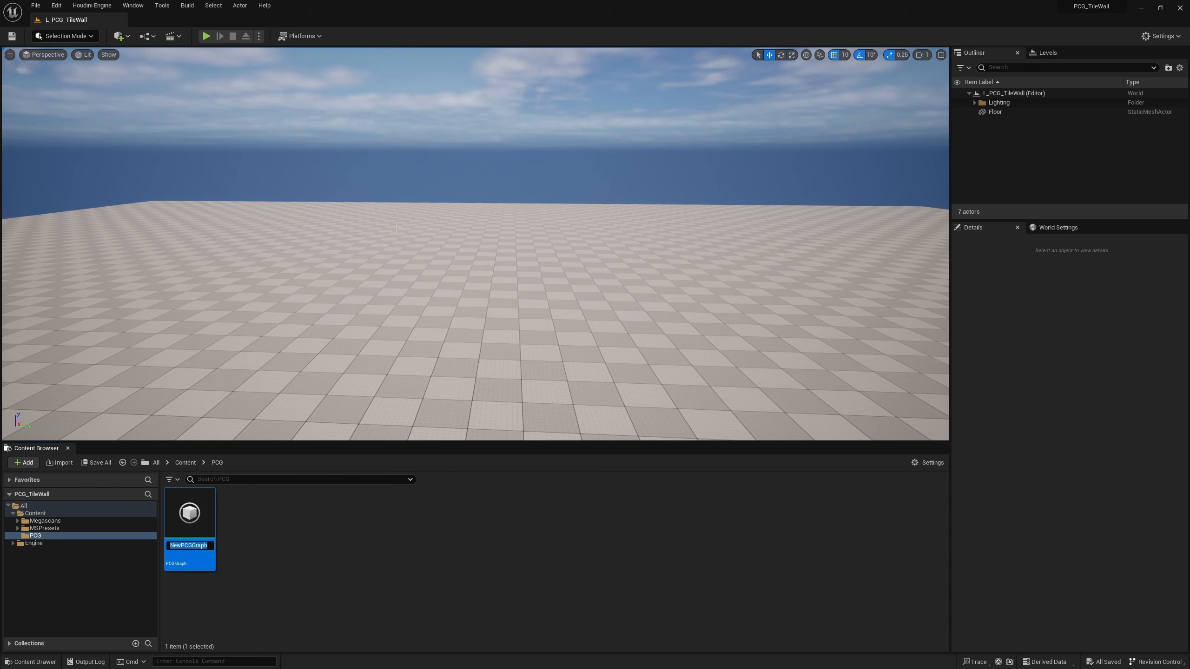
text(PCG_TileWall)
key(Return)
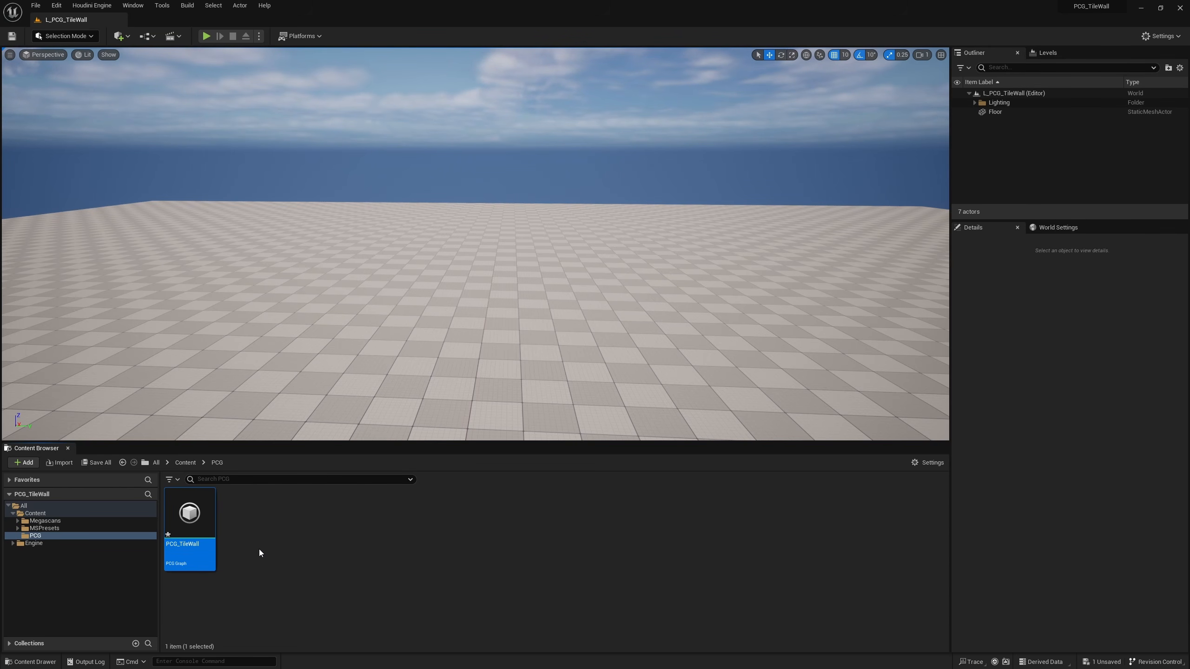
Create a Blueprint class with Actor as parent, name it BP_TileWall, and open it for editing
right_click(260, 550)
click(319, 270)
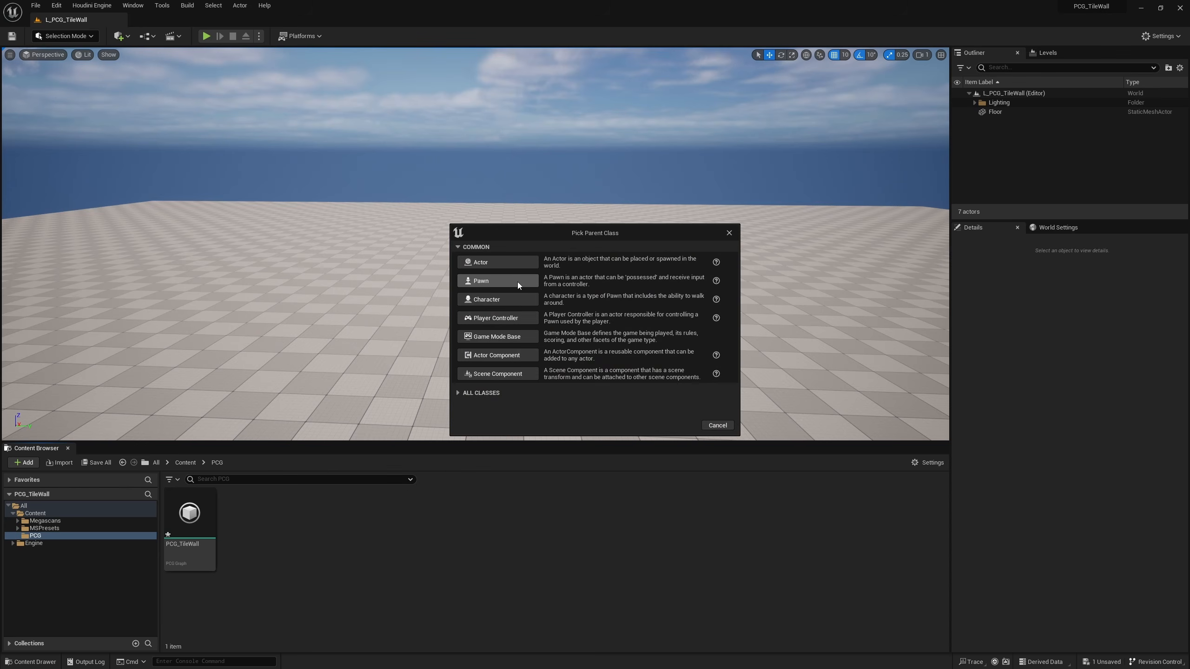
click(481, 262)
text(BP_TileWall)
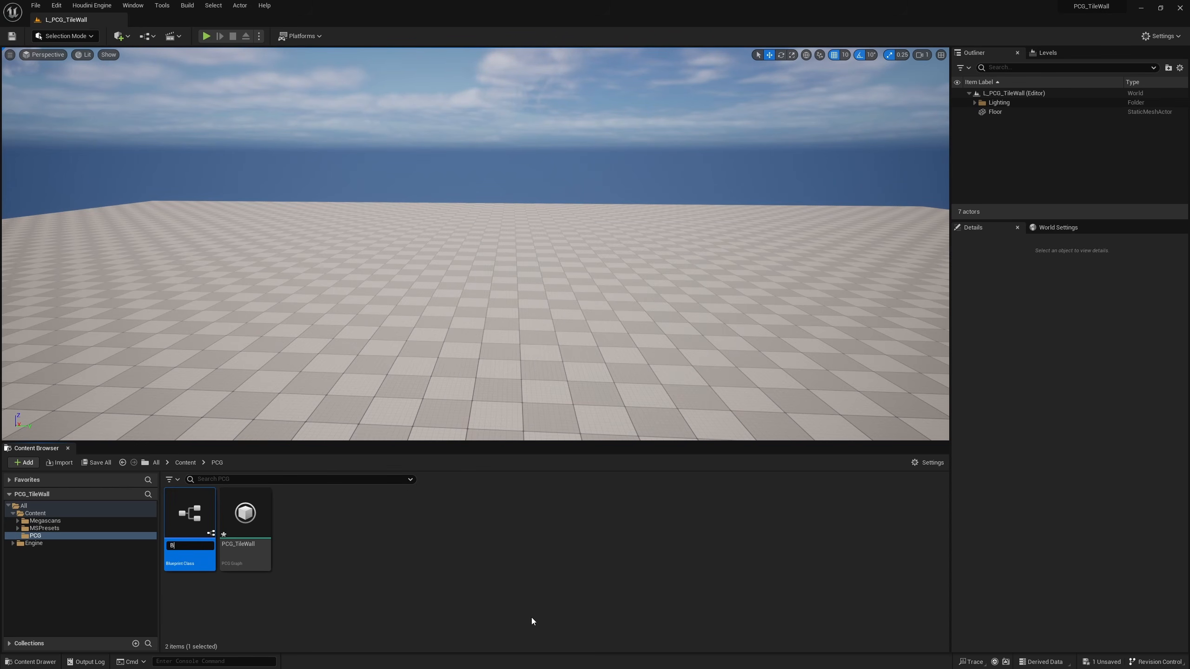
key(Return)
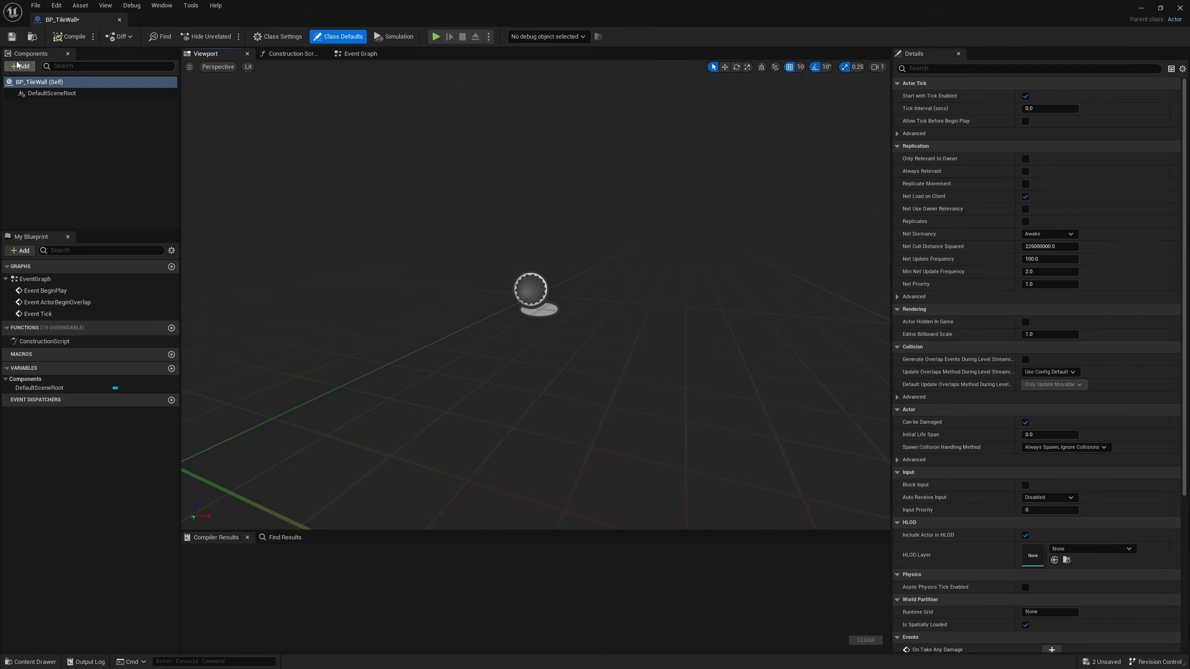
Add a Scene component to BP_TileWall and make it the root in place of DefaultSceneRoot
click(15, 63)
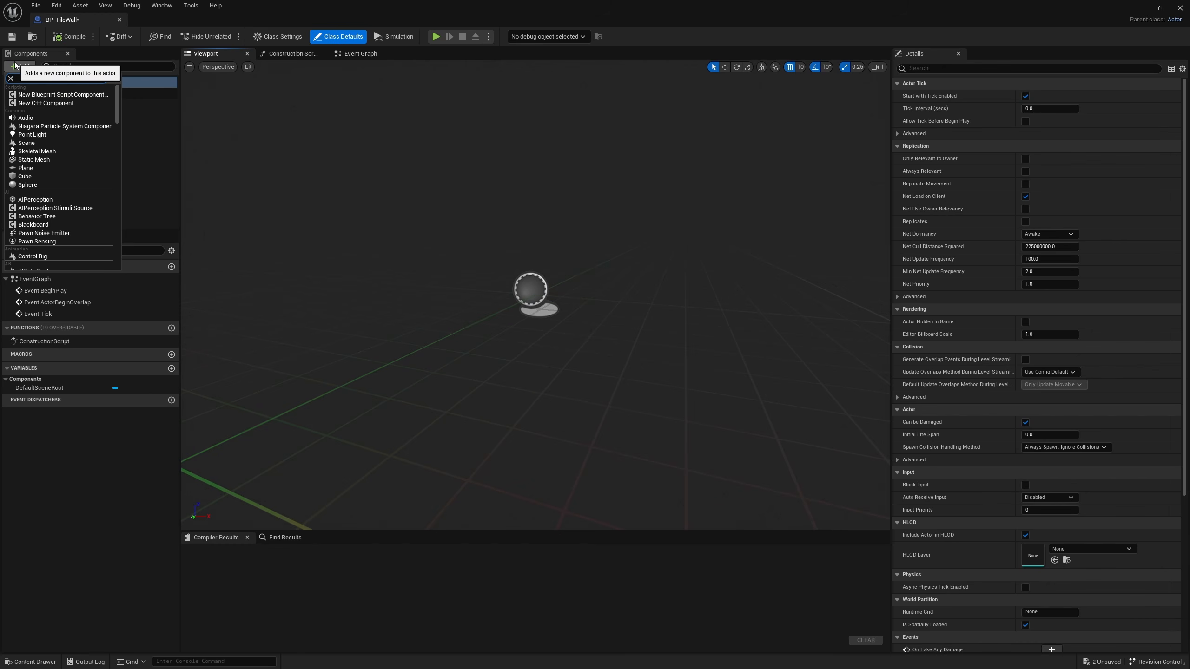
text(scene)
click(41, 122)
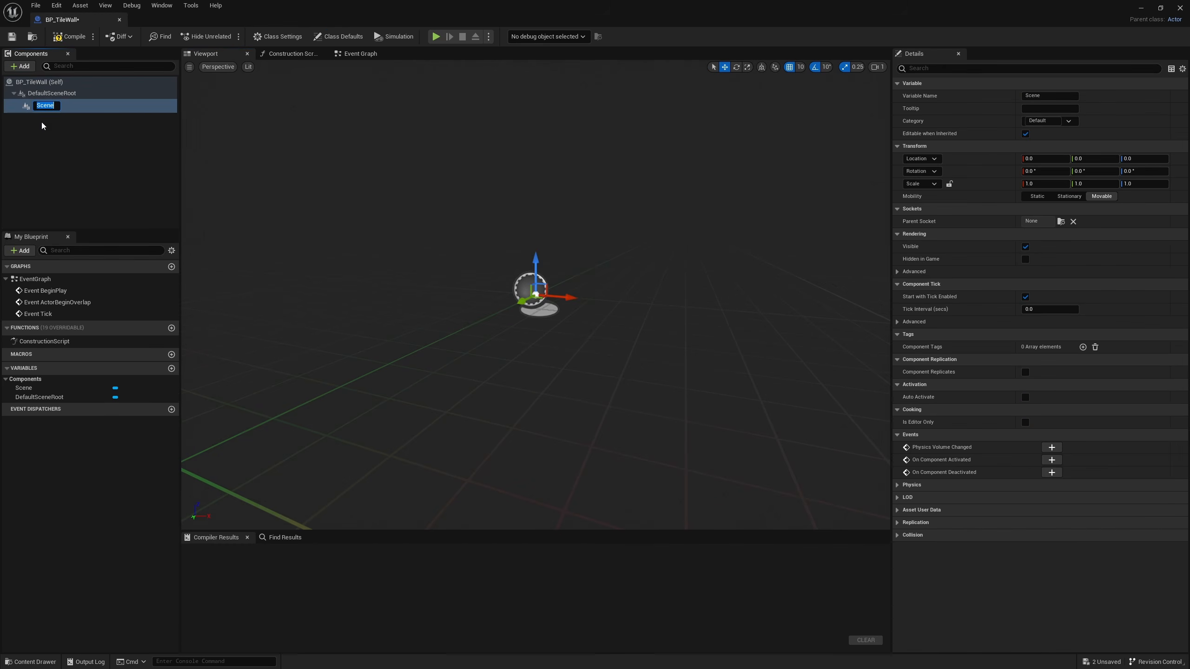
drag(42, 106, 64, 93)
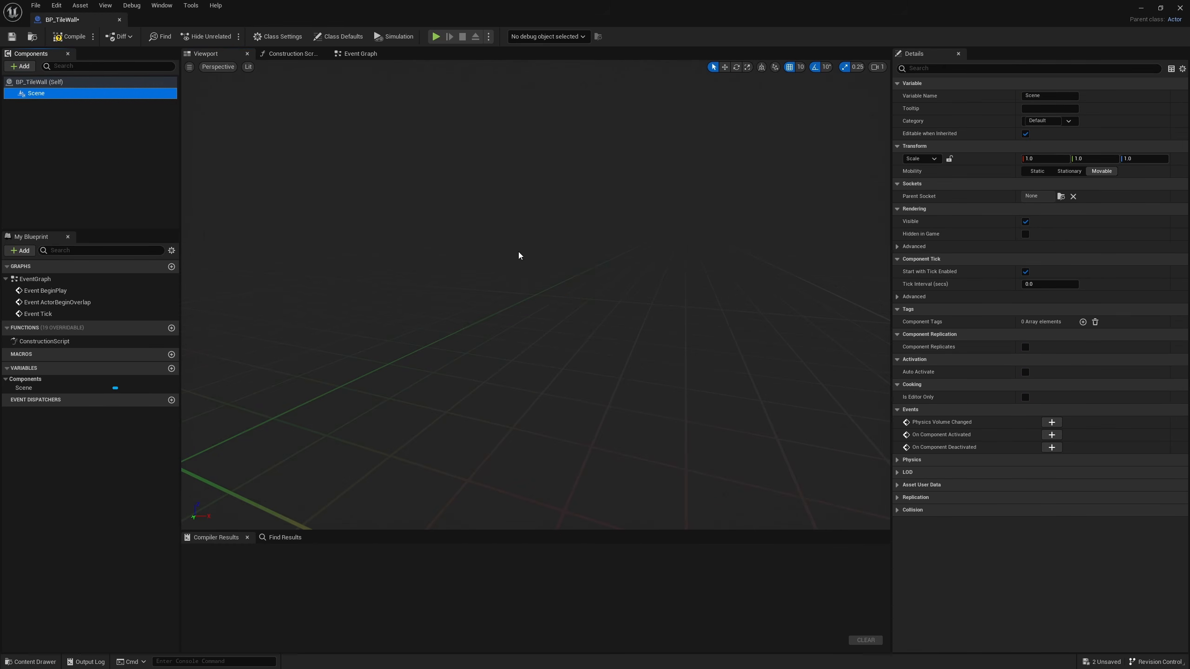
Add a Spline component under Scene and delete its second point, leaving only the one at the origin
click(19, 66)
text(s)
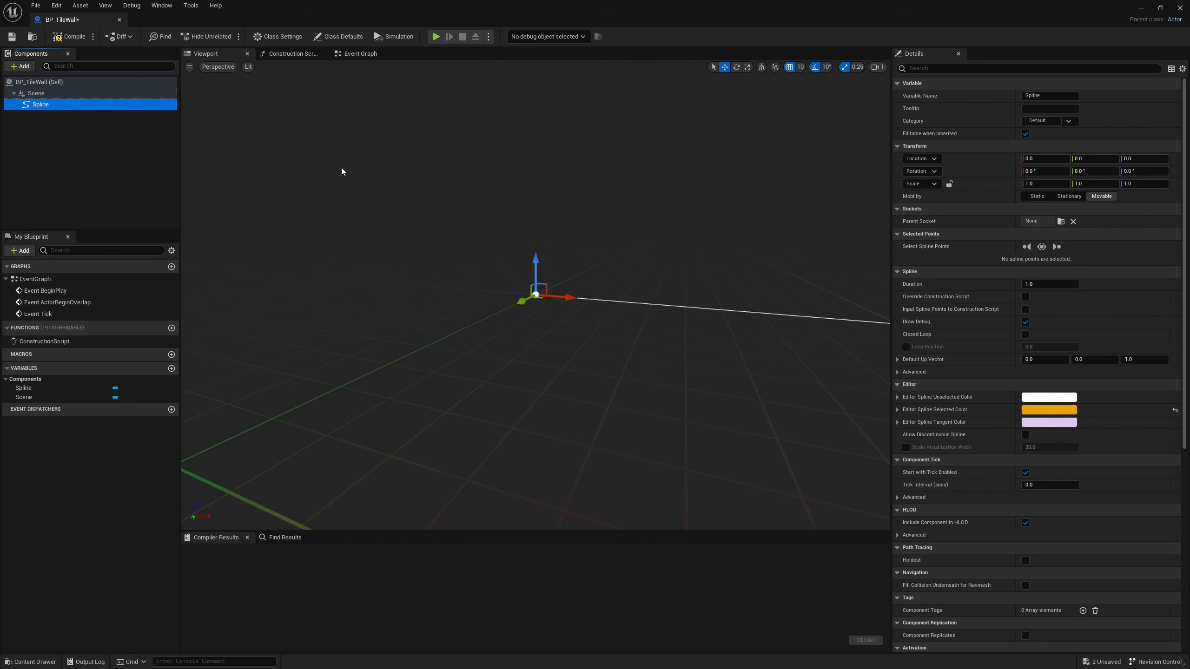
right_drag(341, 172, 386, 157)
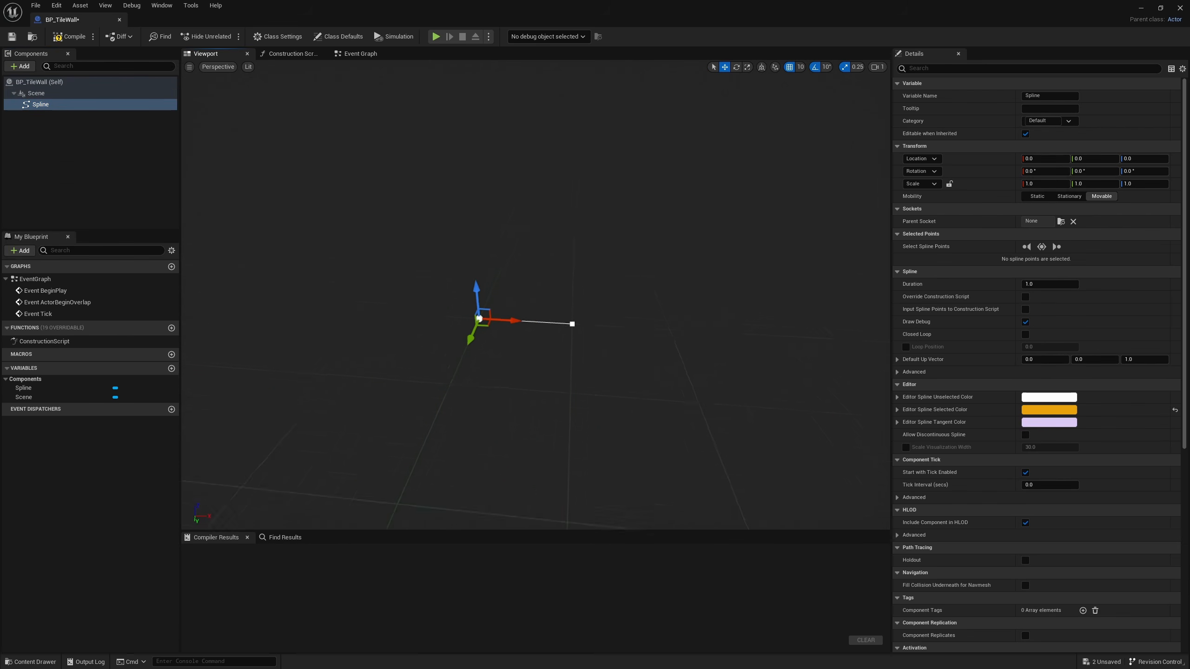
right_drag(640, 271, 641, 280)
click(581, 316)
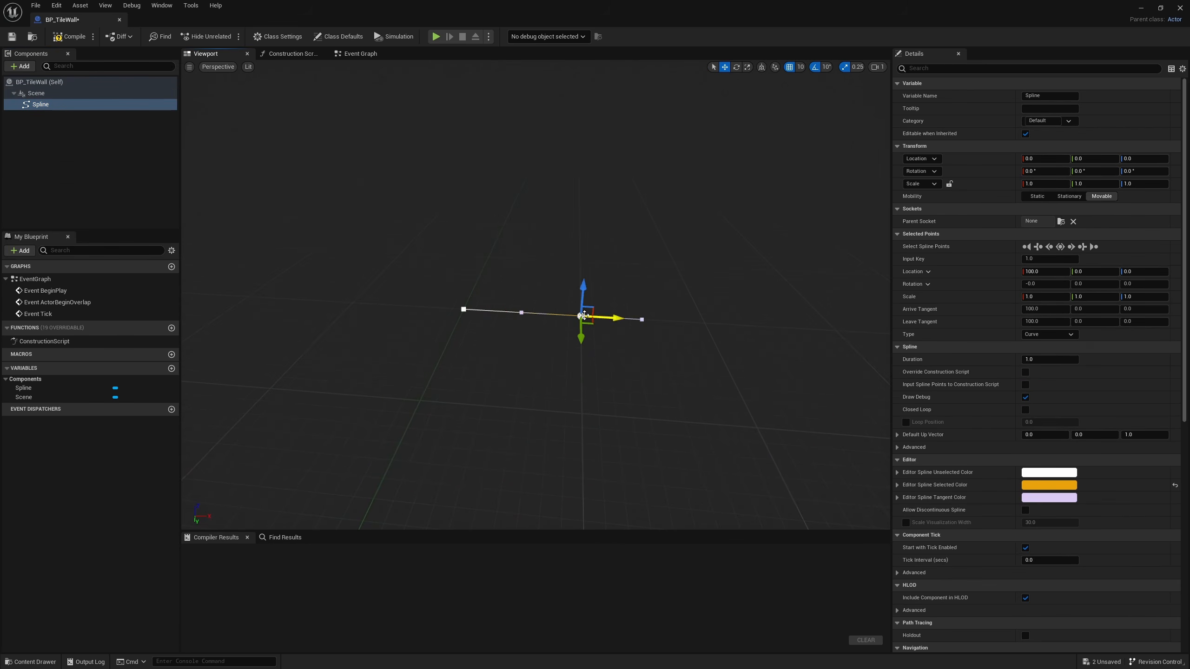
key(Delete)
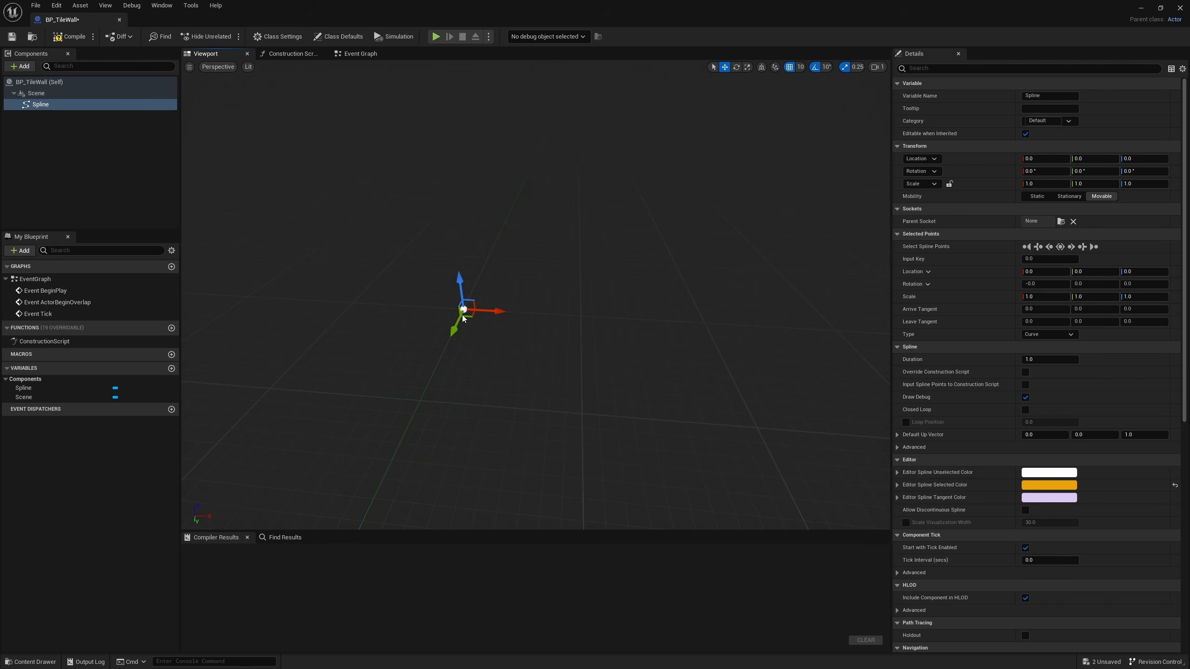
Generate a square spline shape with a length of 200 from the remaining spline point
right_click(464, 310)
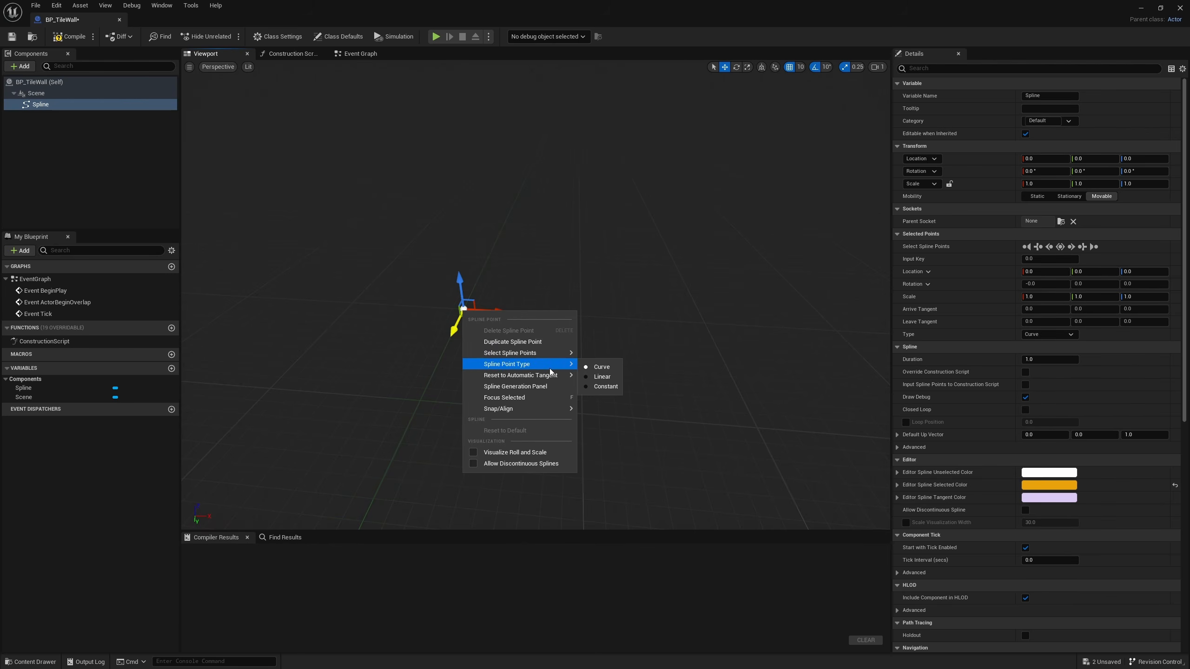
click(548, 390)
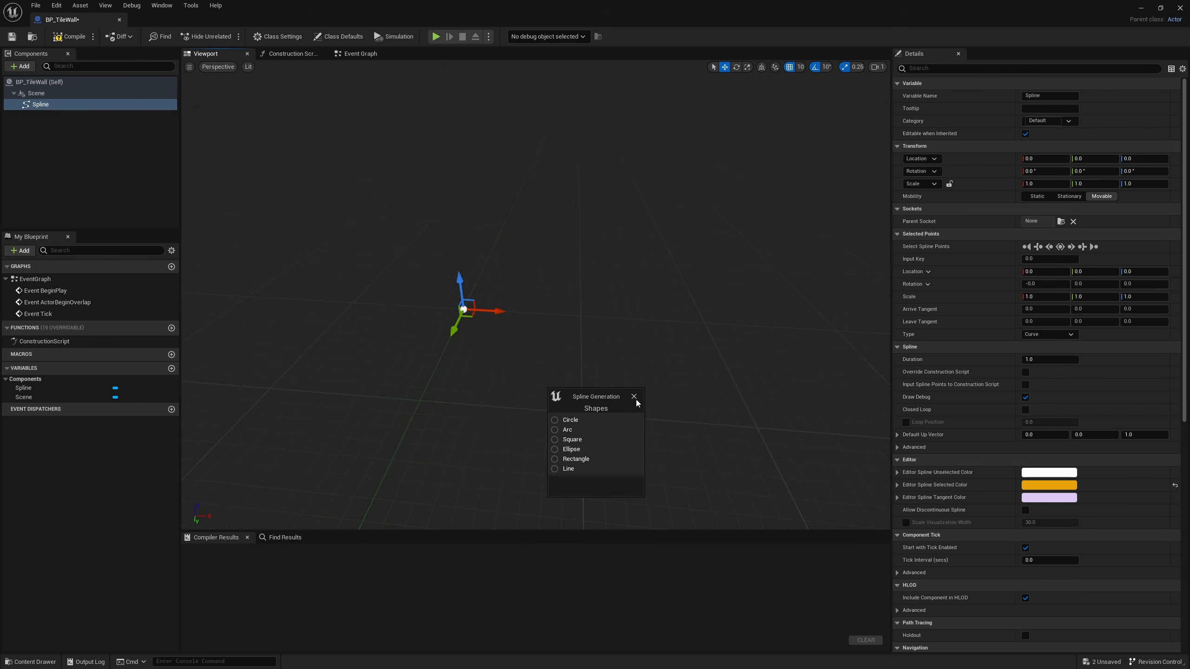
click(570, 440)
click(626, 515)
text(200)
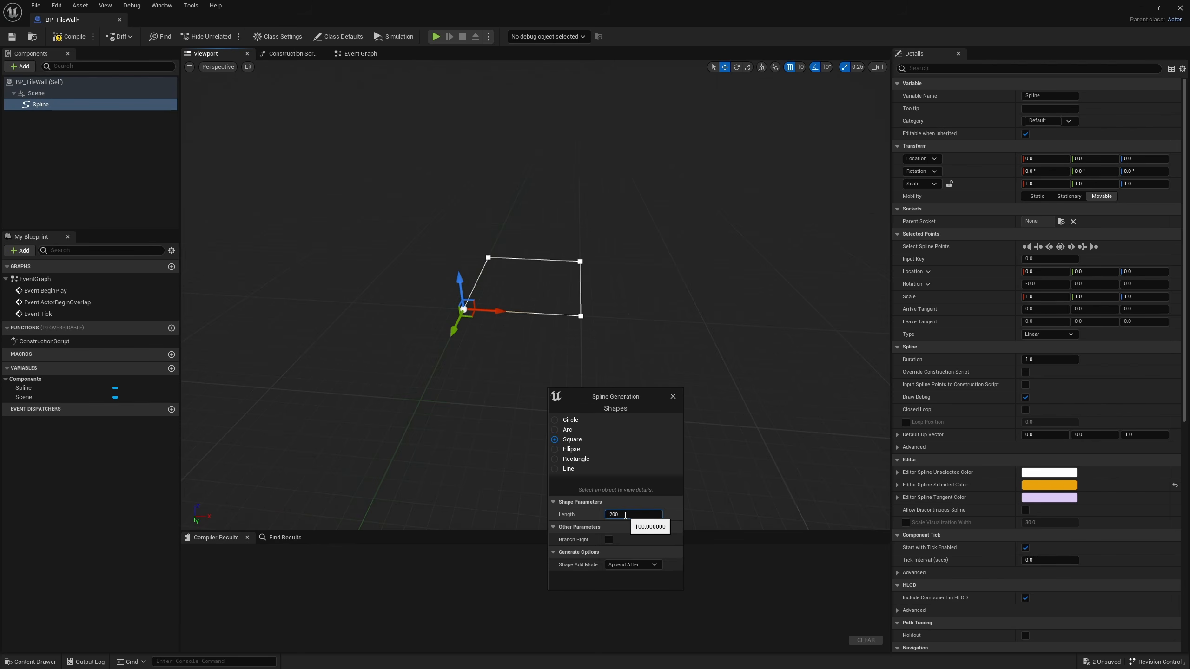
key(Return)
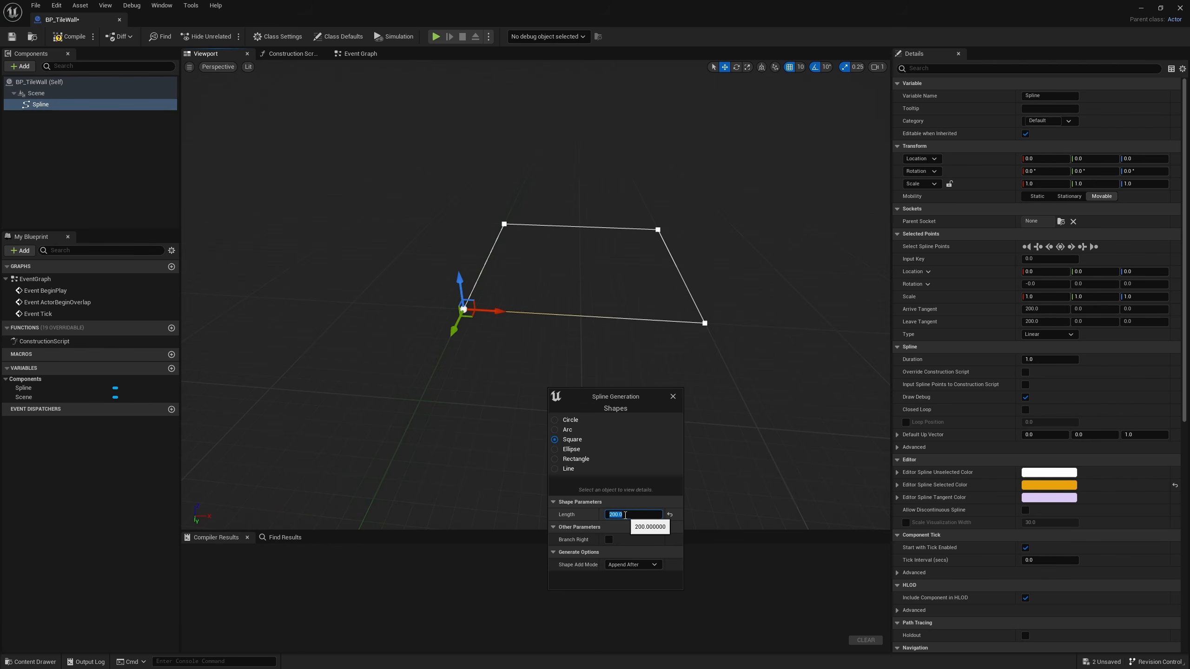
click(673, 396)
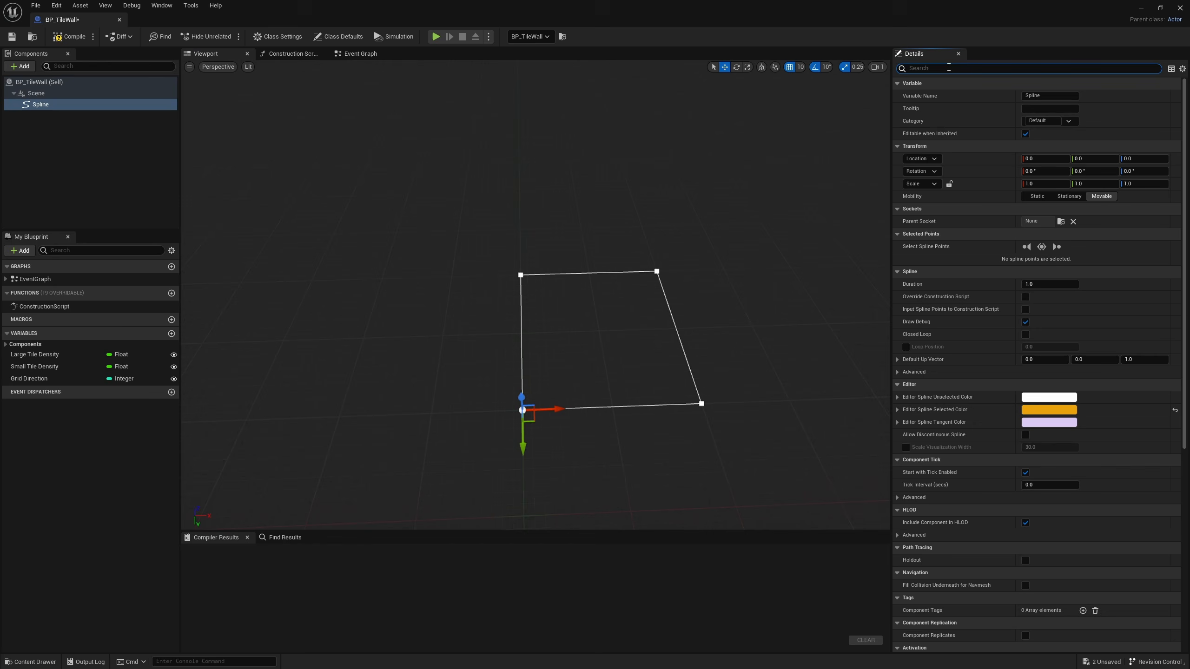
Enable Closed Loop on the spline and set the closing corner point's type to Linear
click(948, 66)
text(clos)
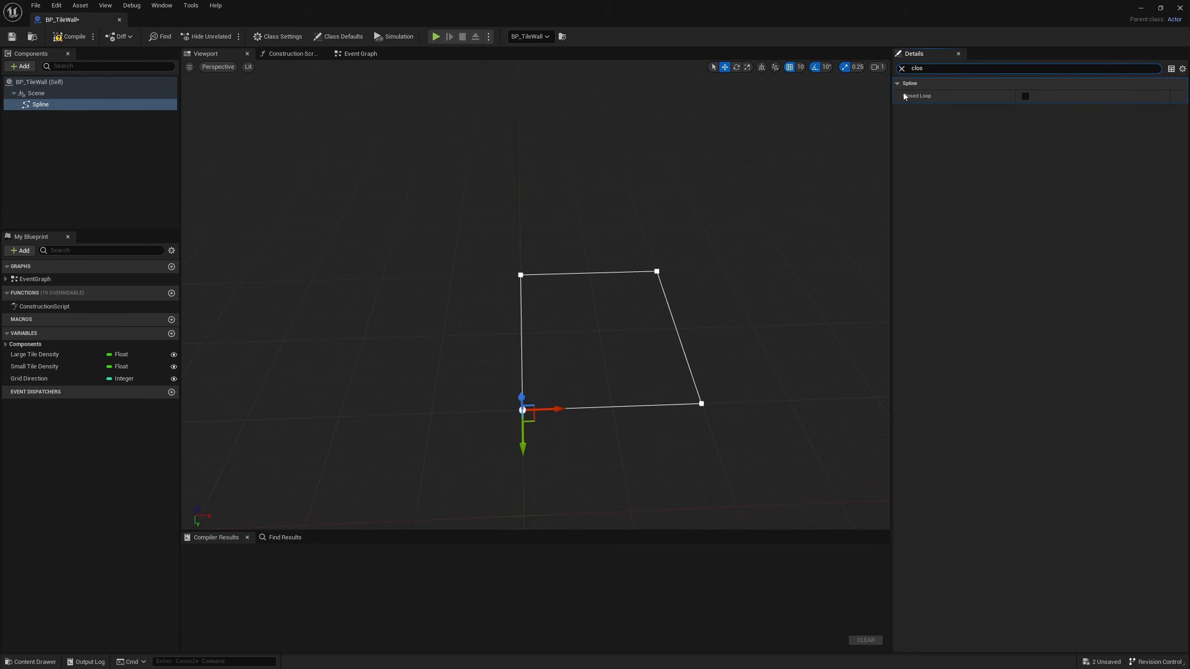
click(1025, 97)
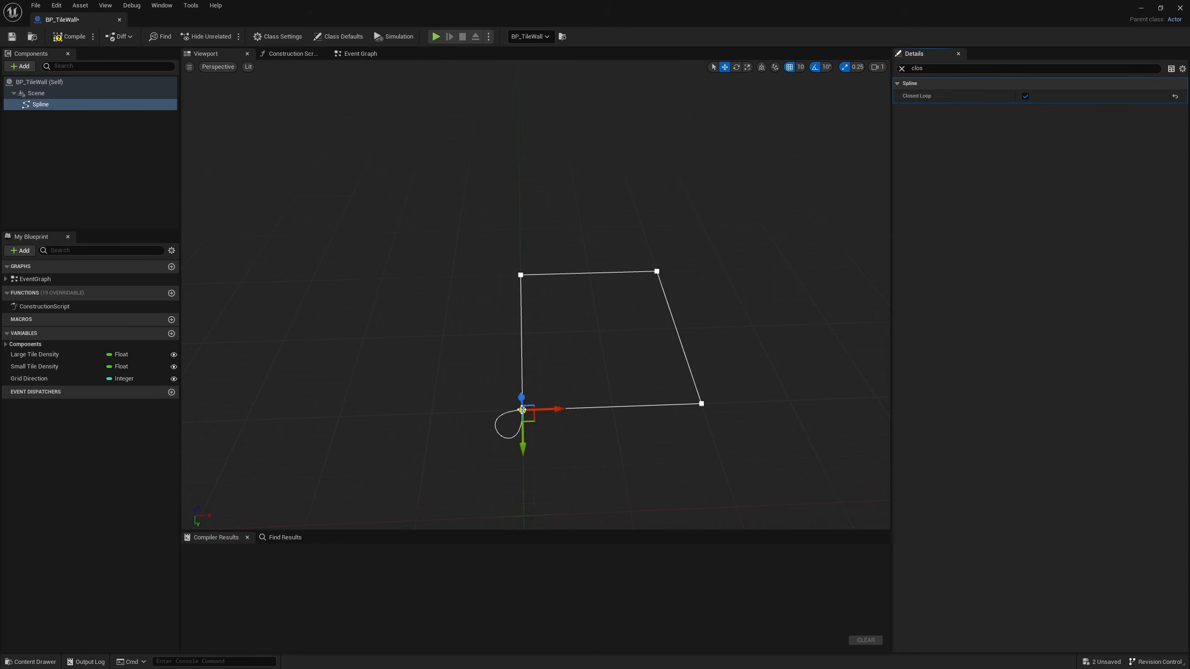
right_click(523, 411)
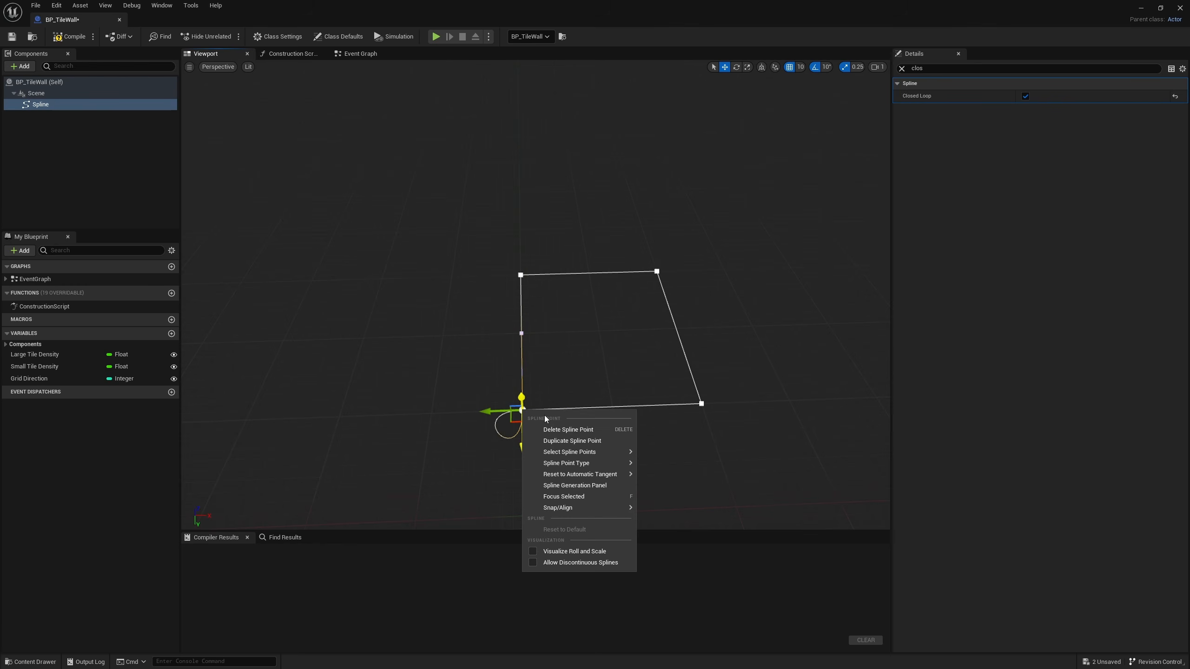
mouse_move(618, 464)
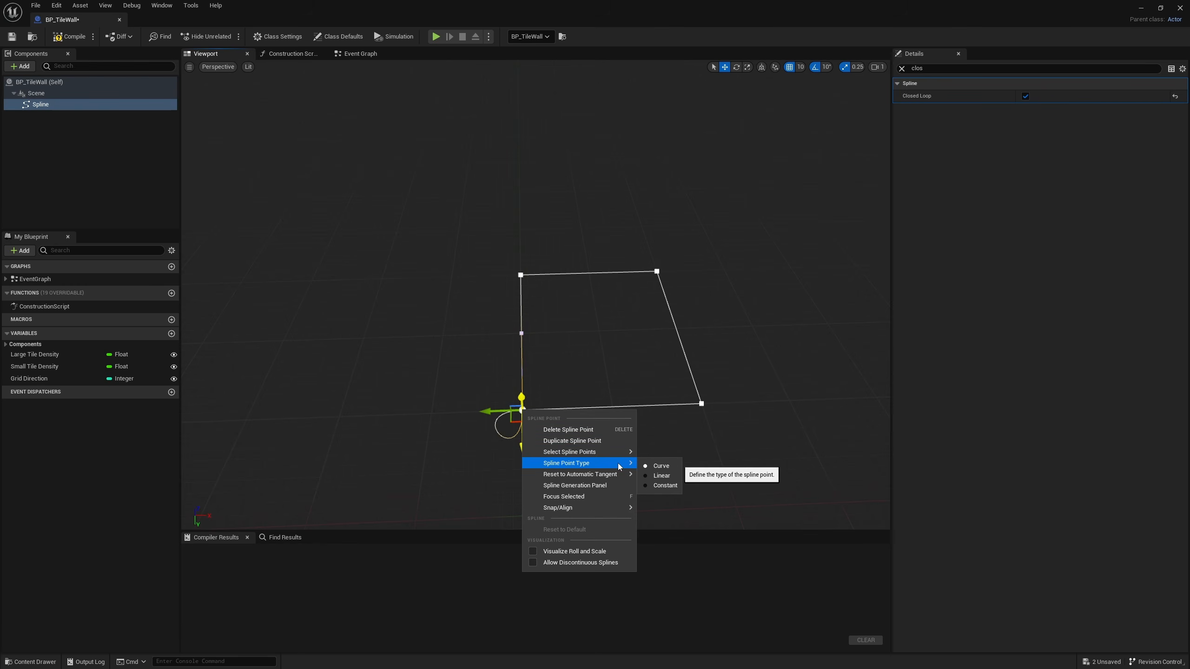
click(664, 477)
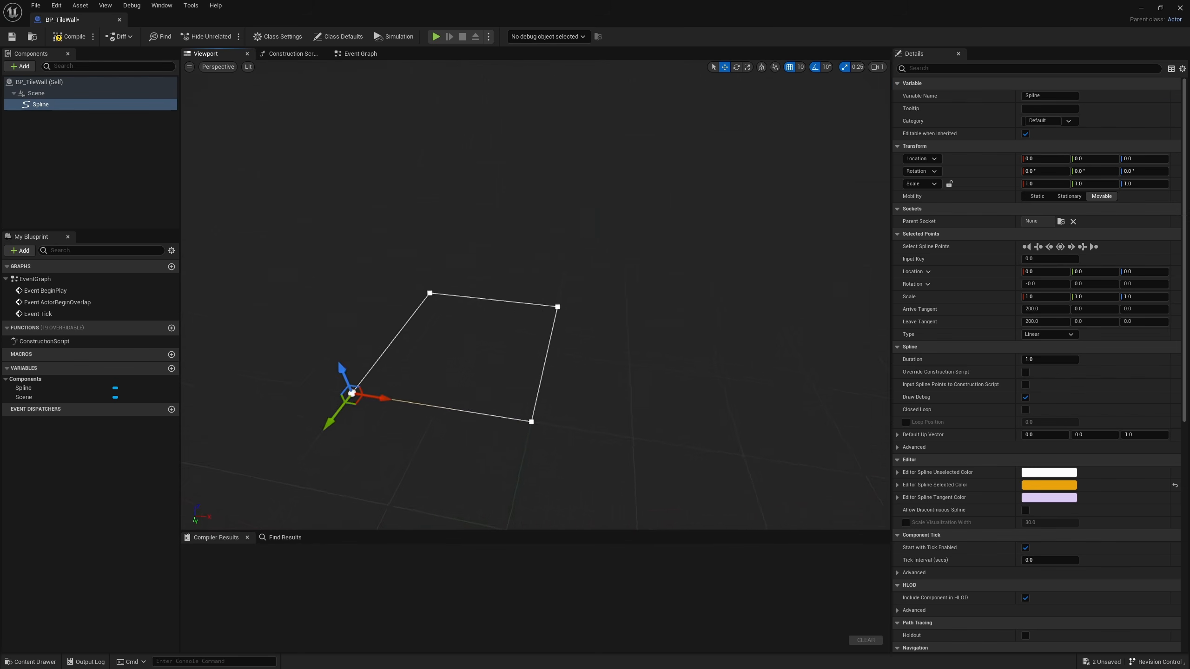
Look over the square spline and compile the BP_TileWall blueprint
right_drag(535, 300, 497, 310)
right_drag(645, 368, 645, 368)
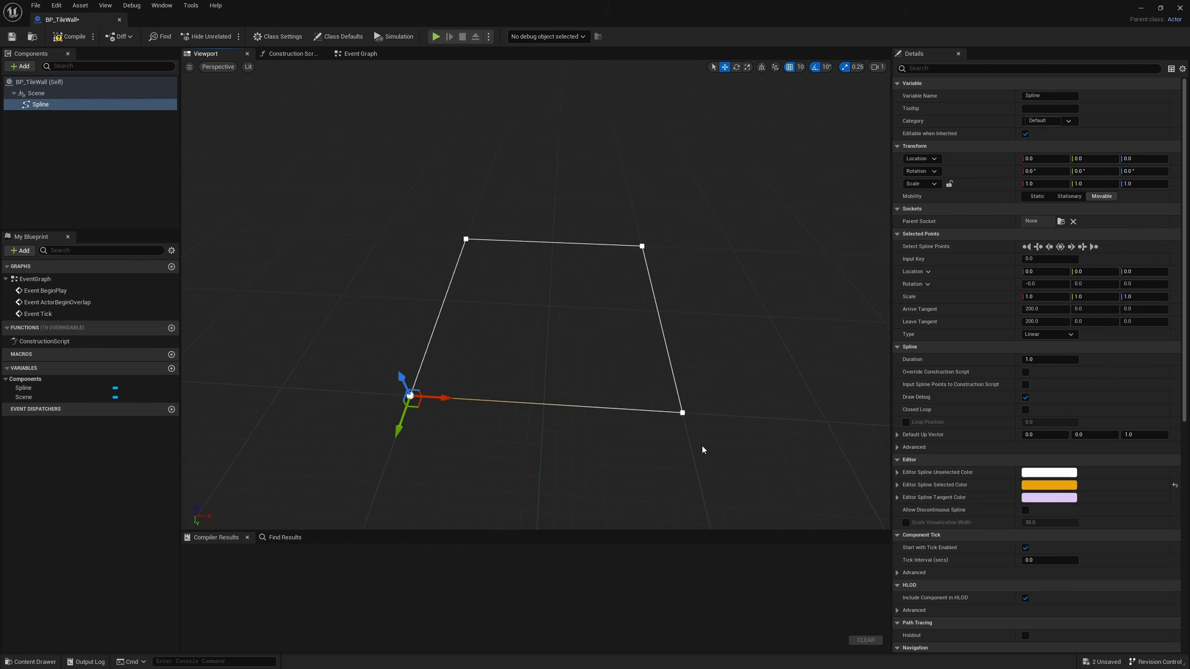
click(69, 36)
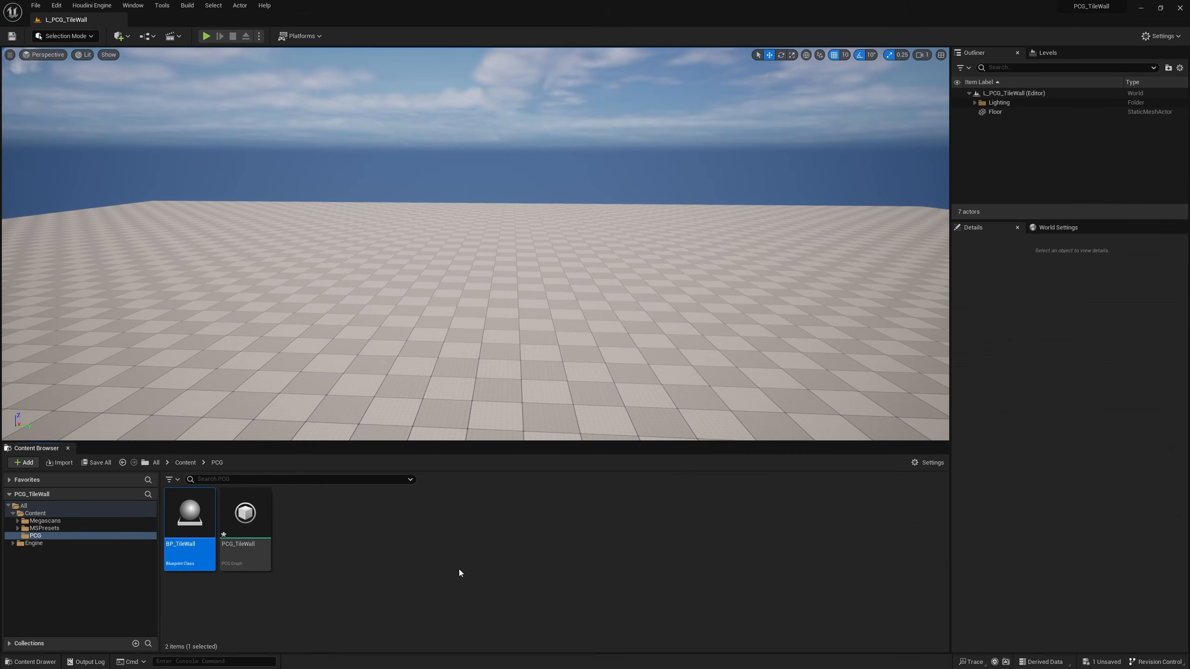
Duplicate the BP_TileWall blueprint as BP_TileWall_Removal and open the copy for editing
key(ctrl+d)
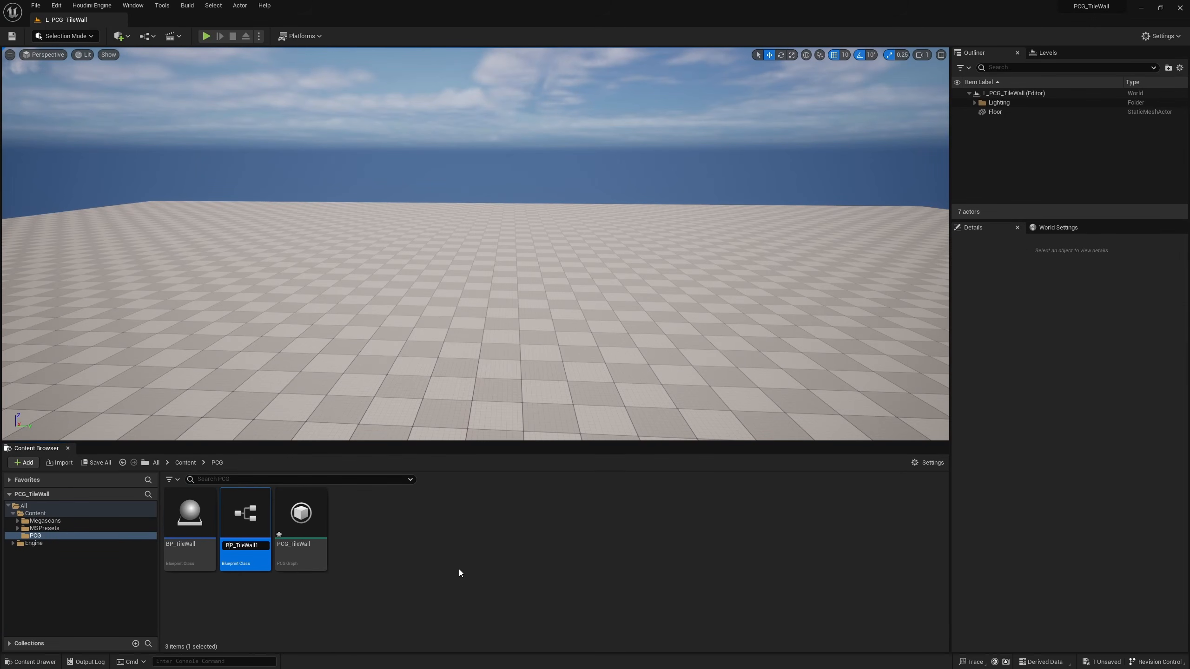
text(BP_TileWall_Removal)
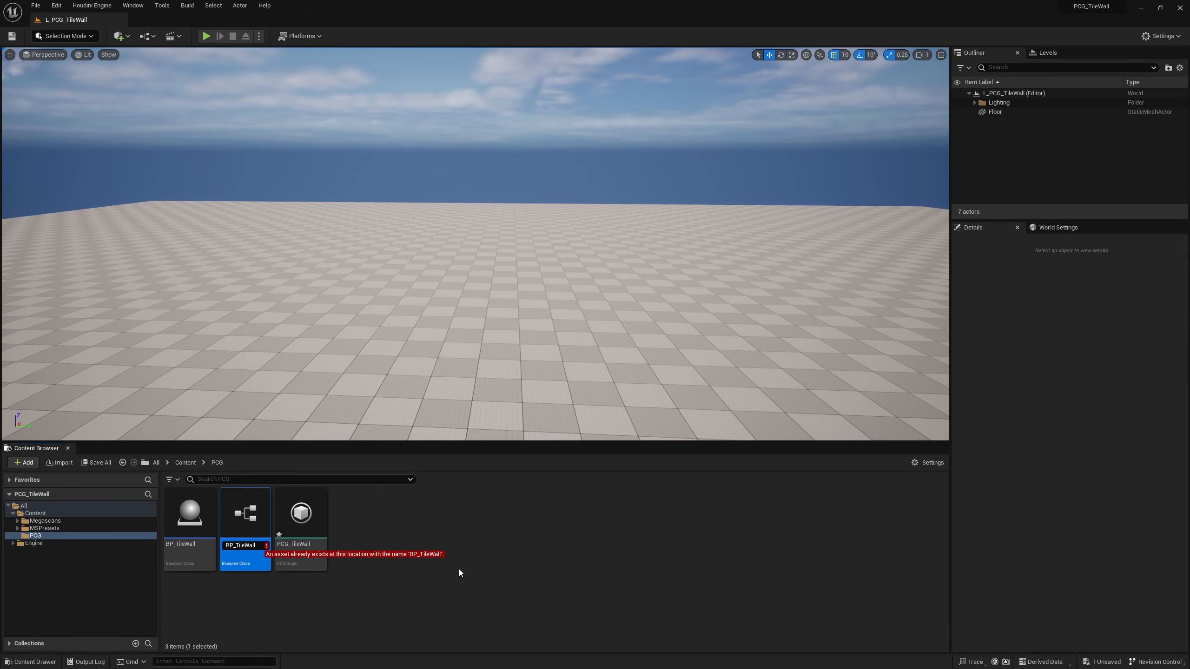
key(Return)
double_click(234, 521)
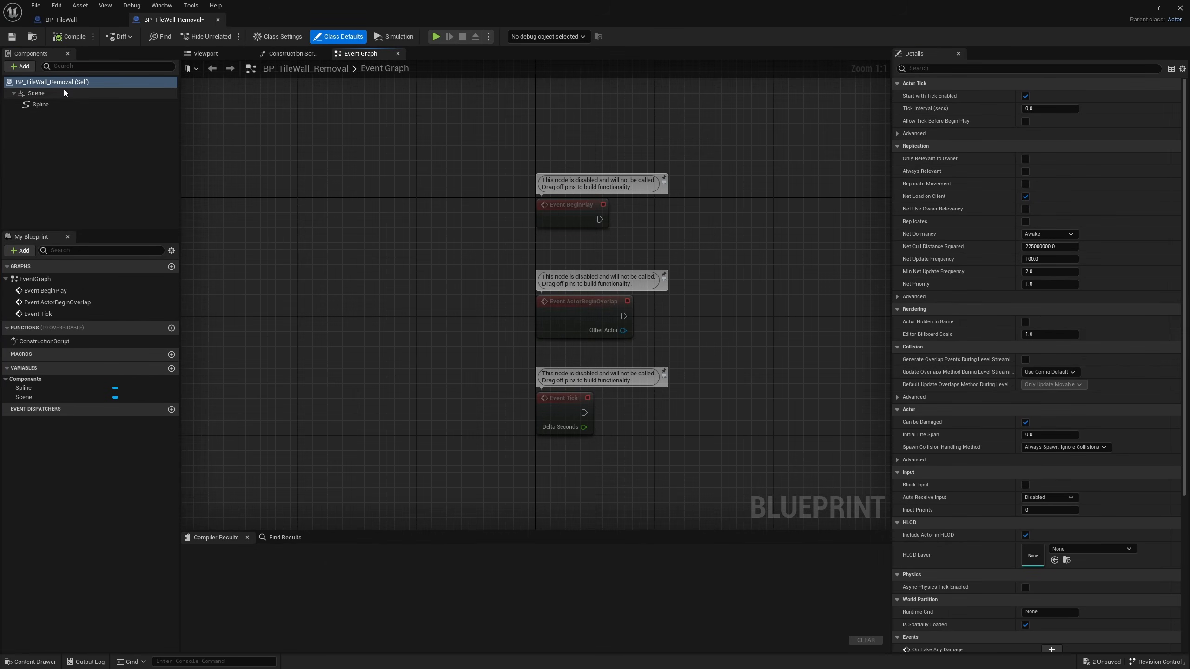
Add the actor tag NoTile to BP_TileWall_Removal, compile the blueprint and close it
click(982, 68)
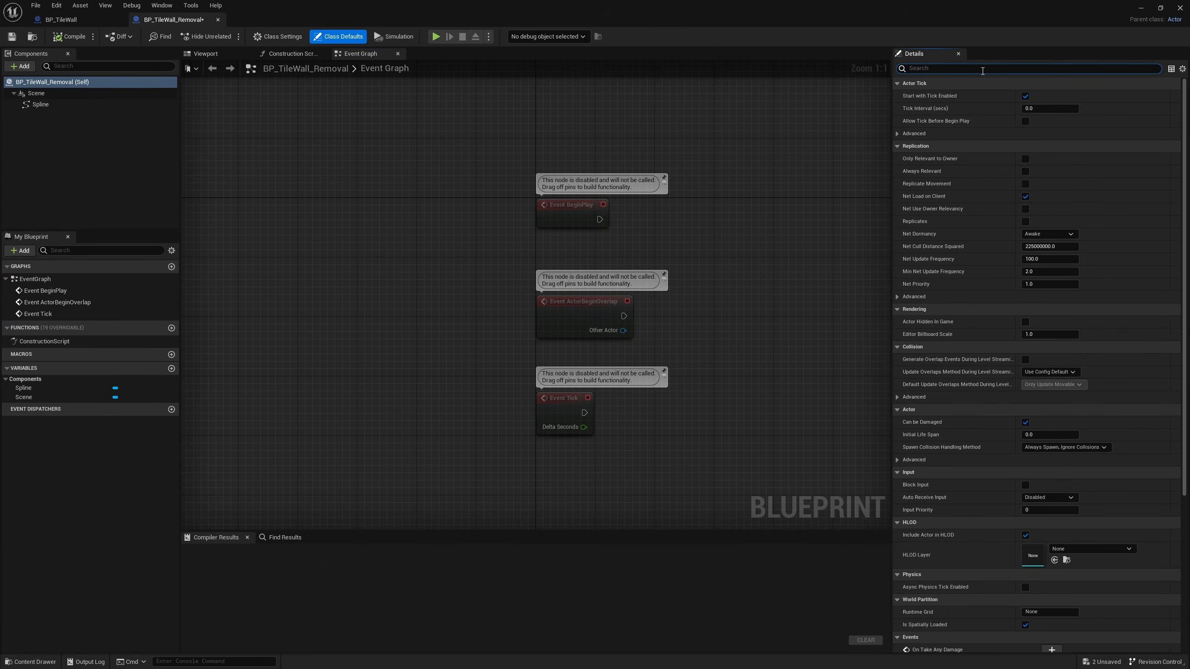
text(tag)
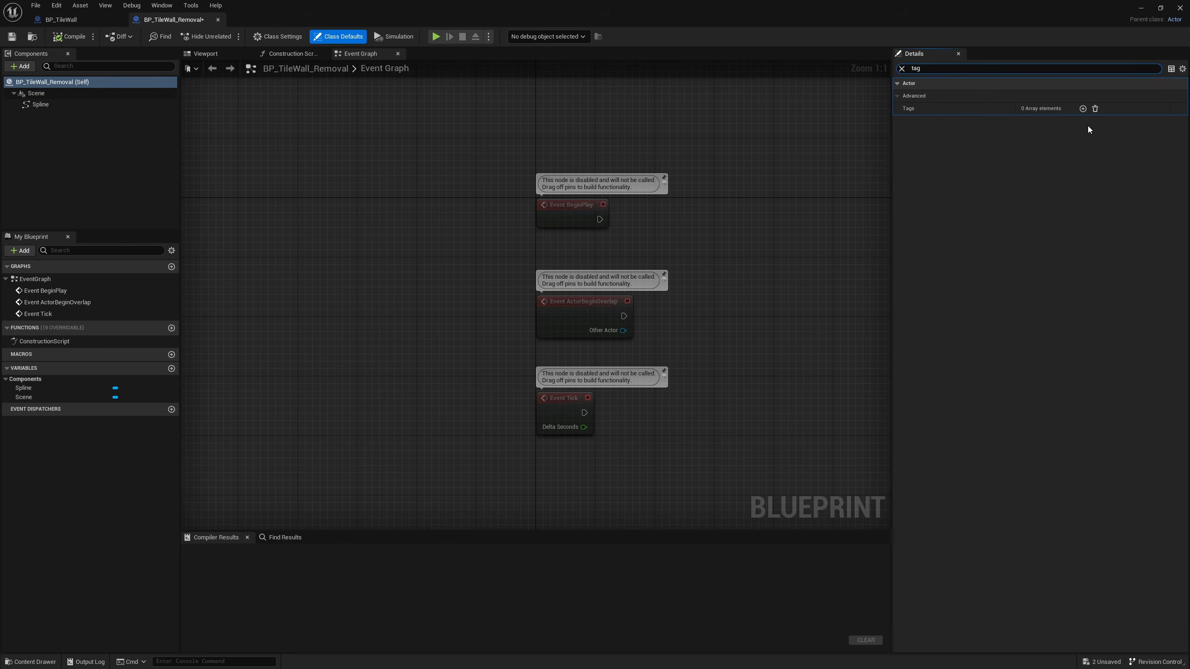
click(1082, 108)
click(1049, 122)
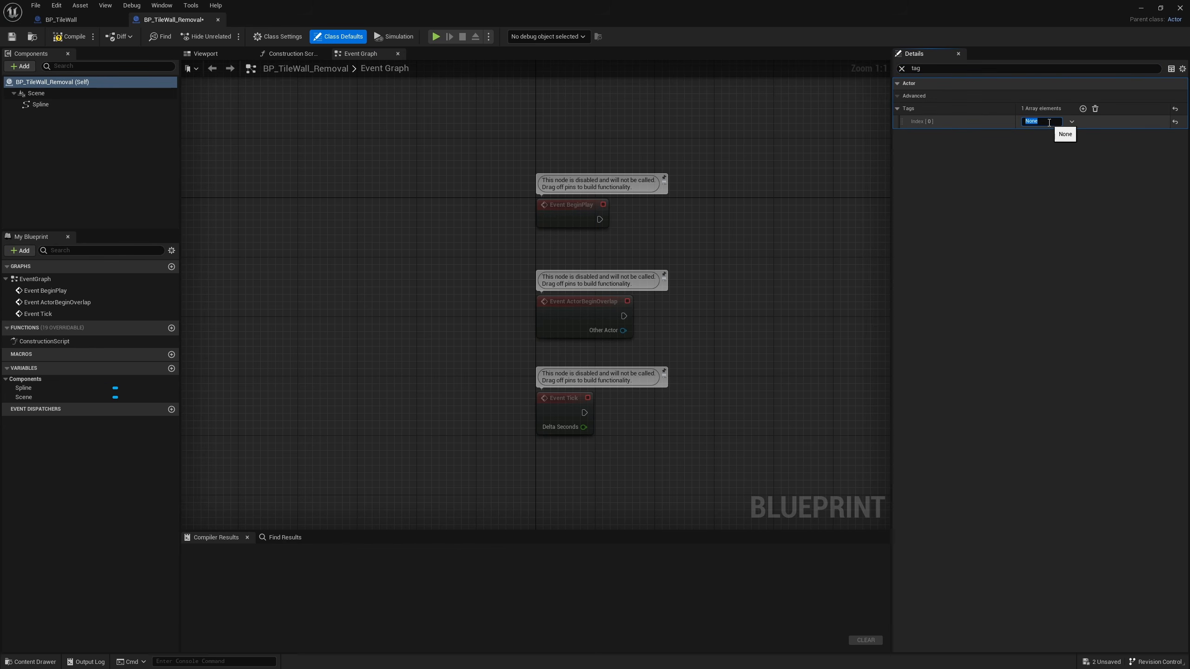
text(NoTile)
key(Return)
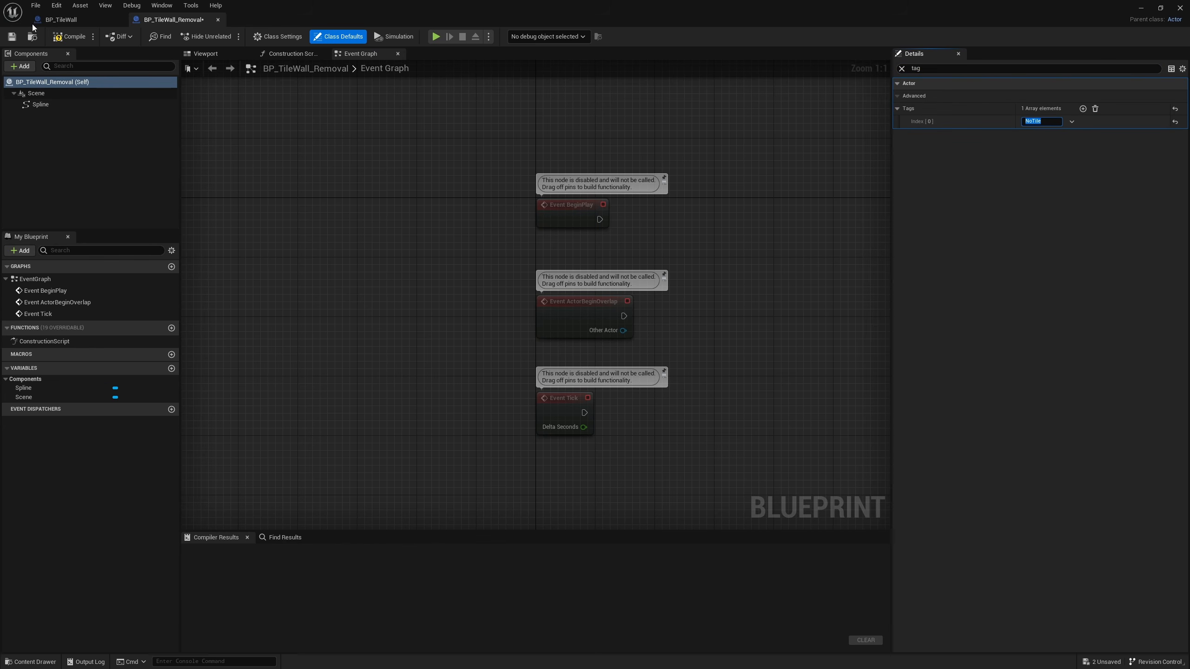
key(F7)
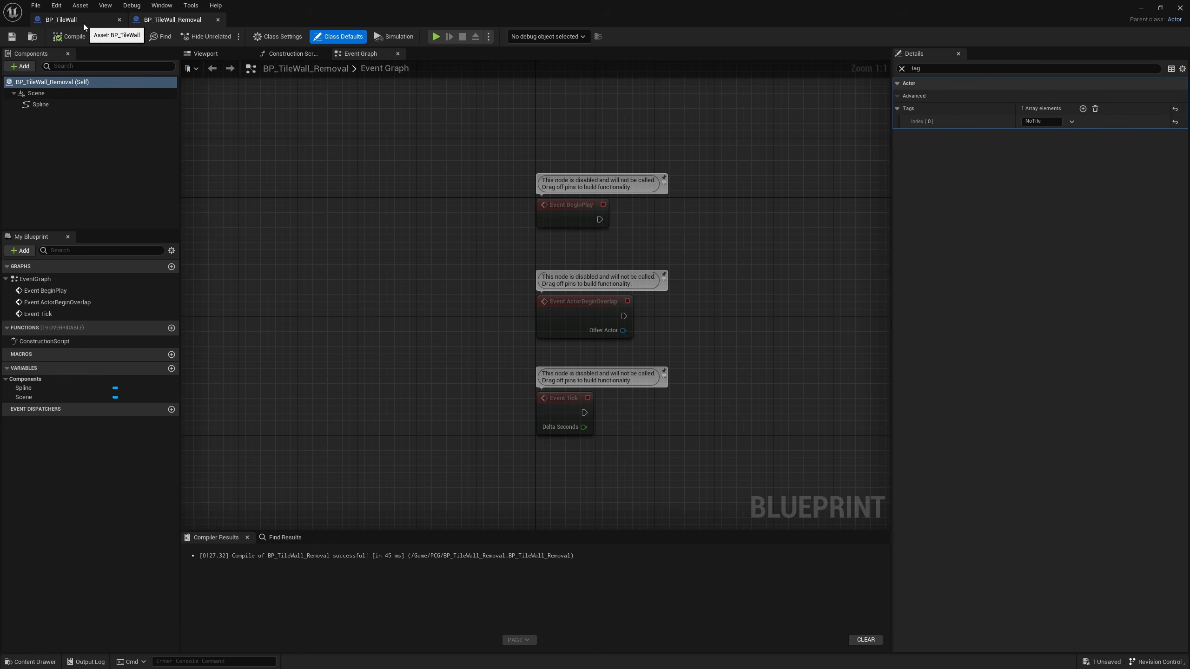
middle_click(188, 20)
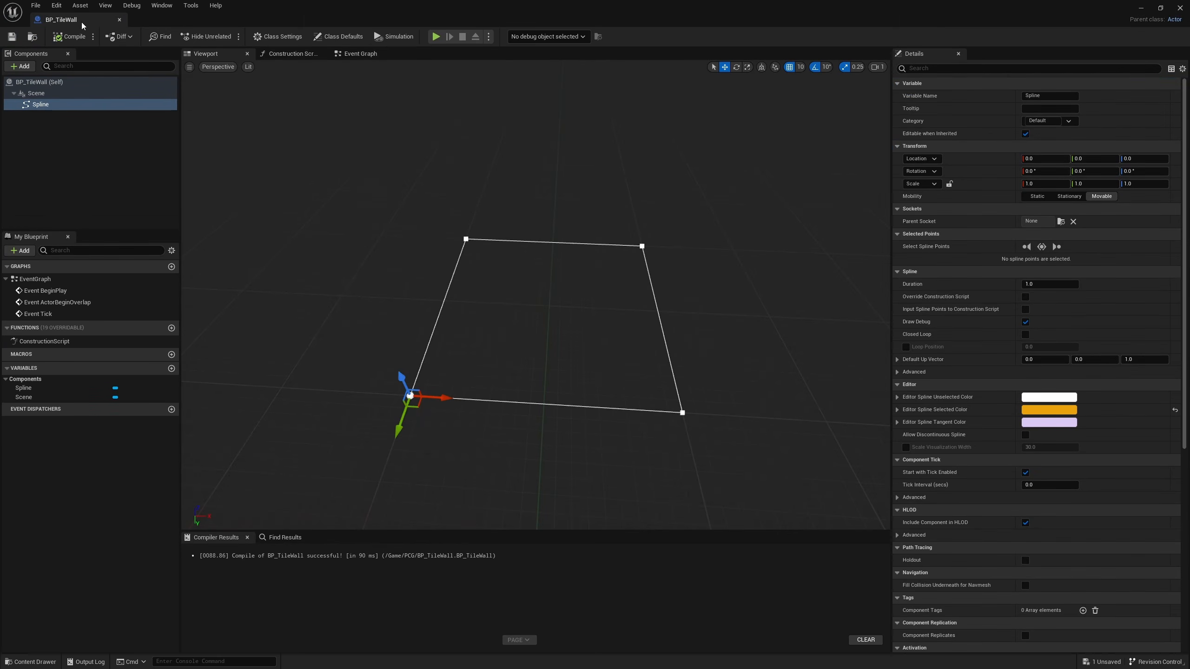
Add a PCG component to BP_TileWall, assign the PCG_TileWall graph to it and compile
click(18, 67)
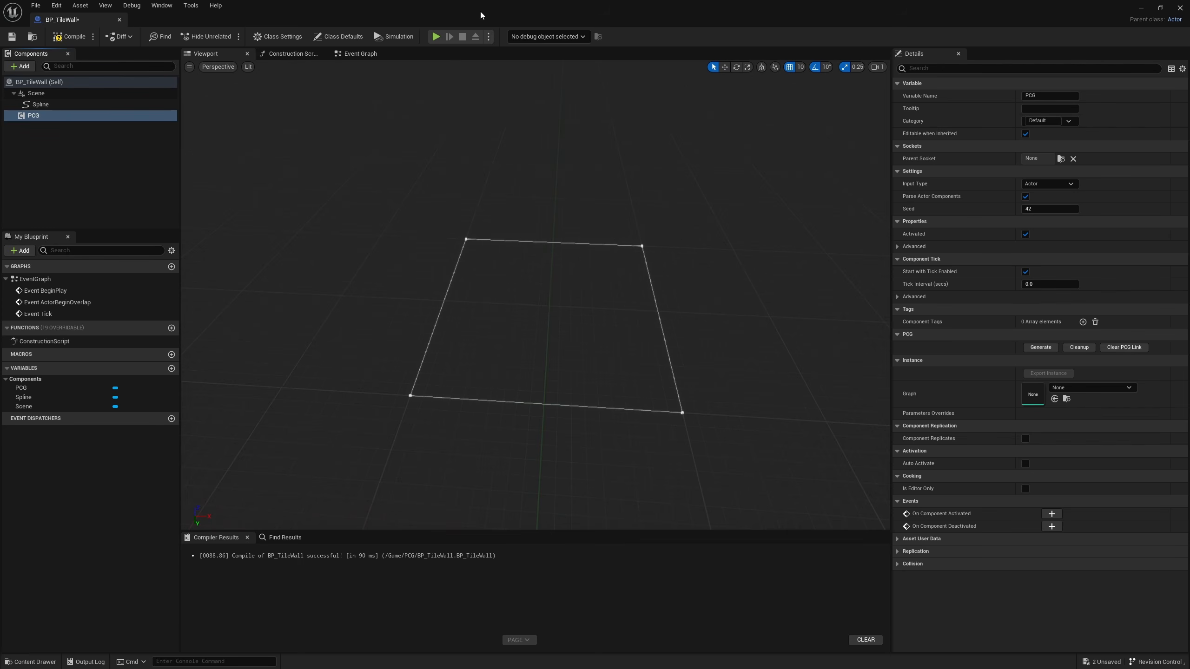
double_click(480, 15)
click(300, 520)
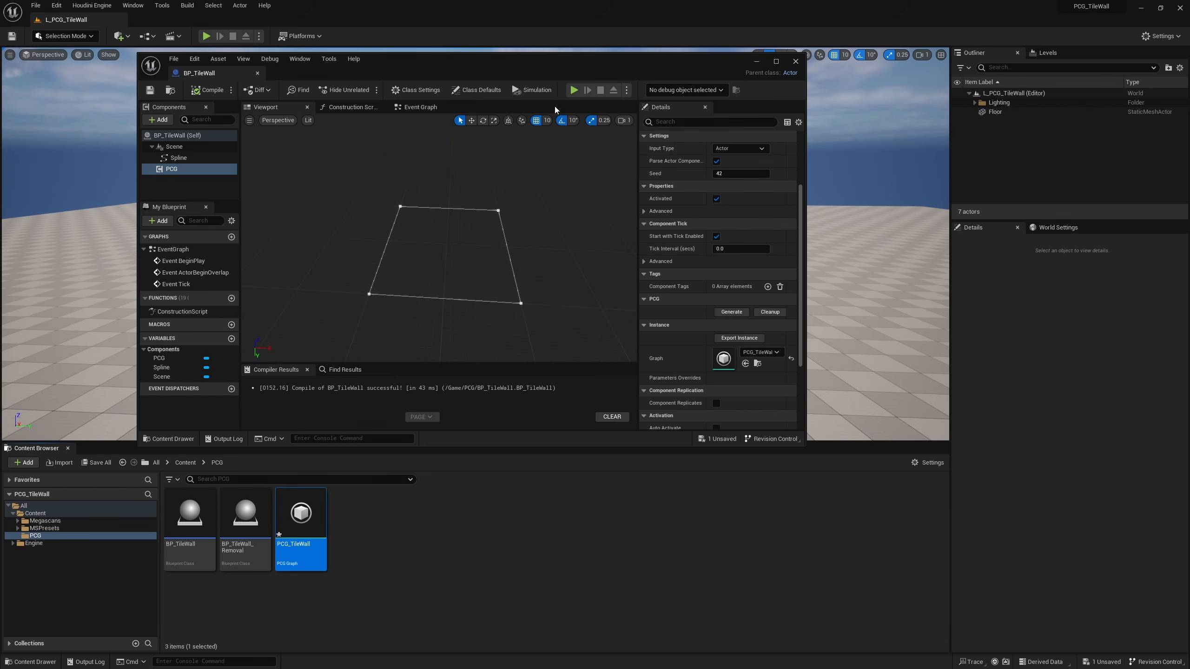
double_click(506, 68)
Create an instance-editable Float variable named Large Tile Density in BP_TileWall
click(172, 368)
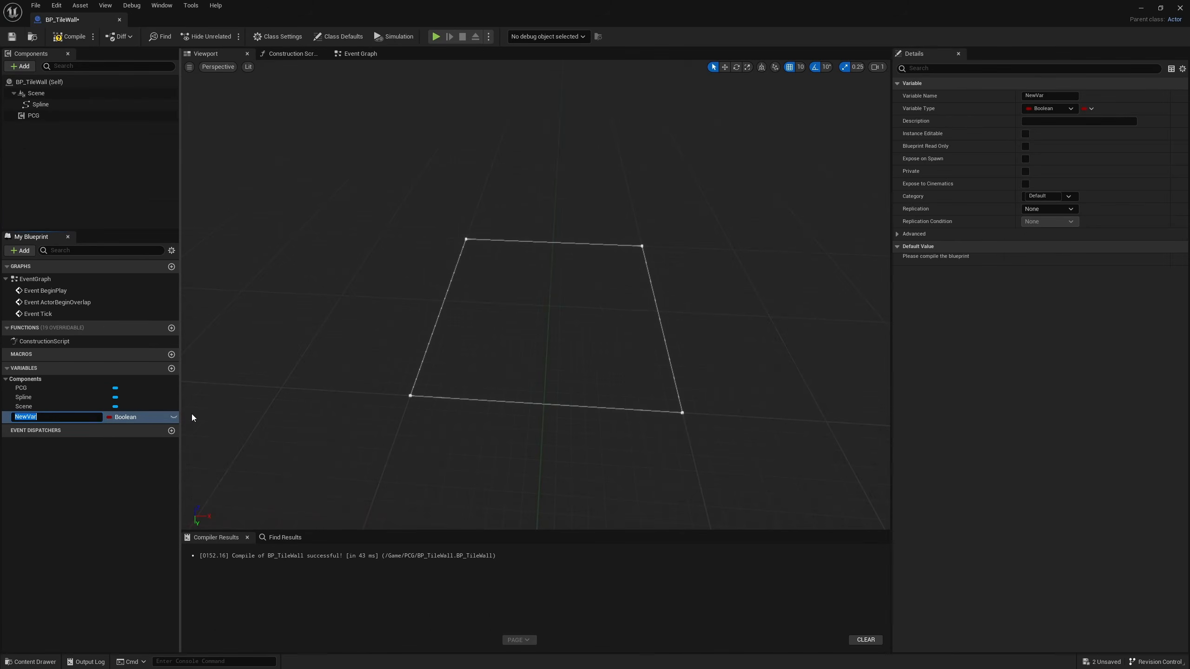
text(Large Tile Density)
click(125, 416)
click(137, 482)
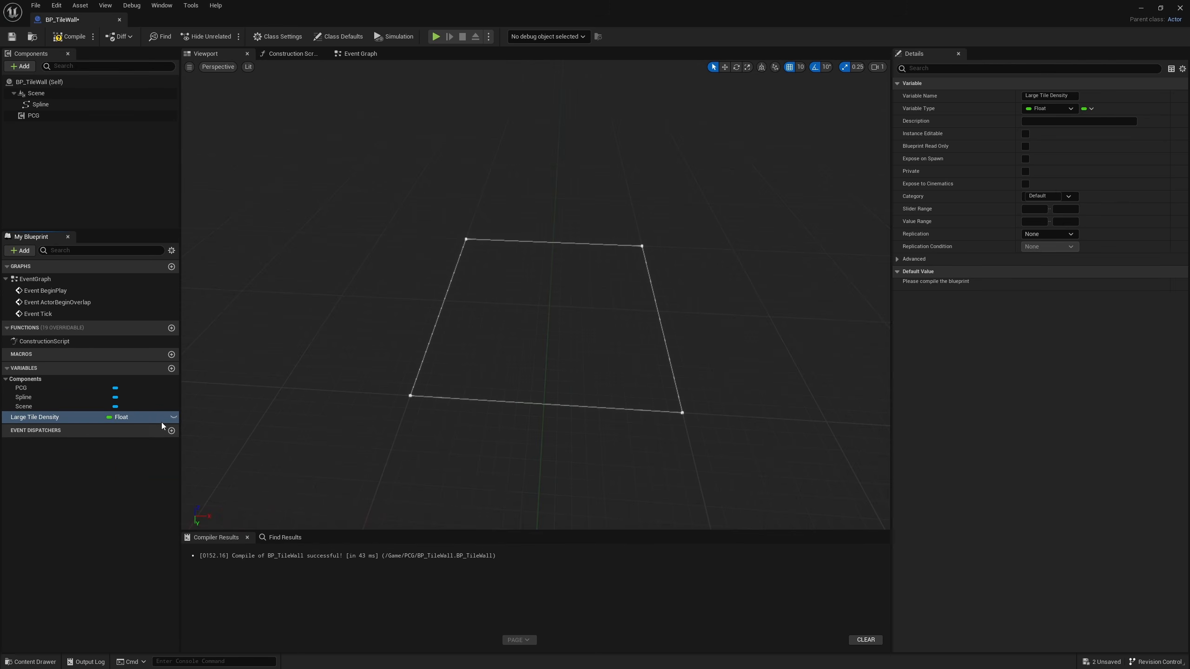
click(173, 417)
Create an instance-editable Float variable named Small Tile Density in BP_TileWall
click(171, 368)
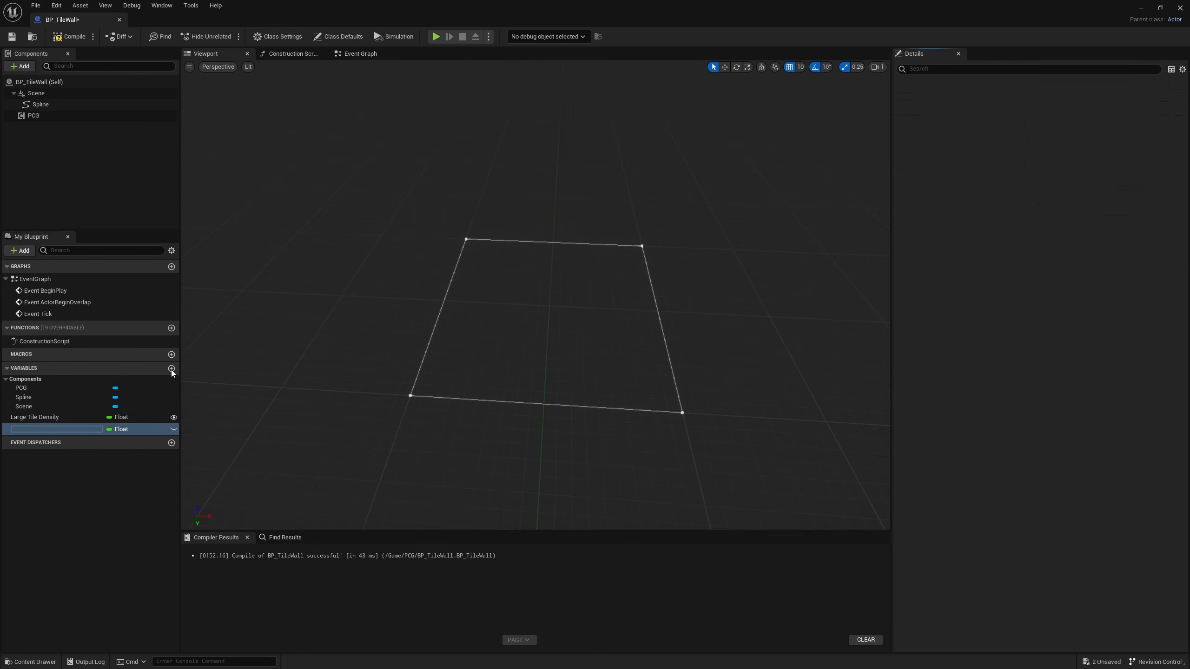
text(Small Tile Density)
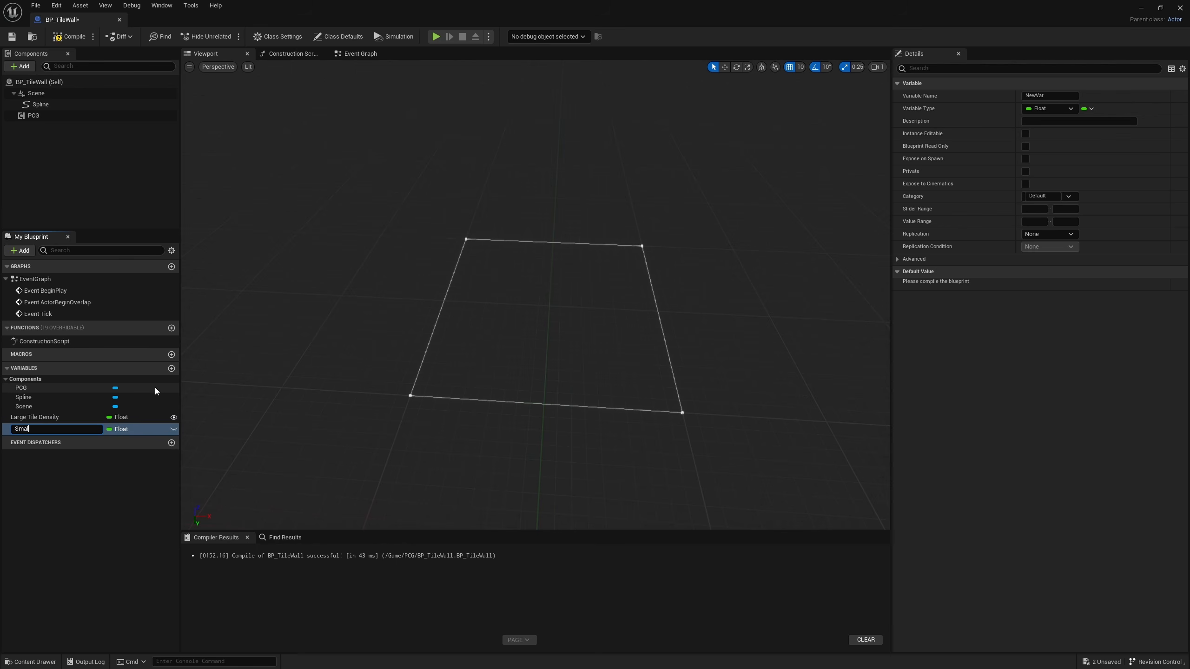
key(Return)
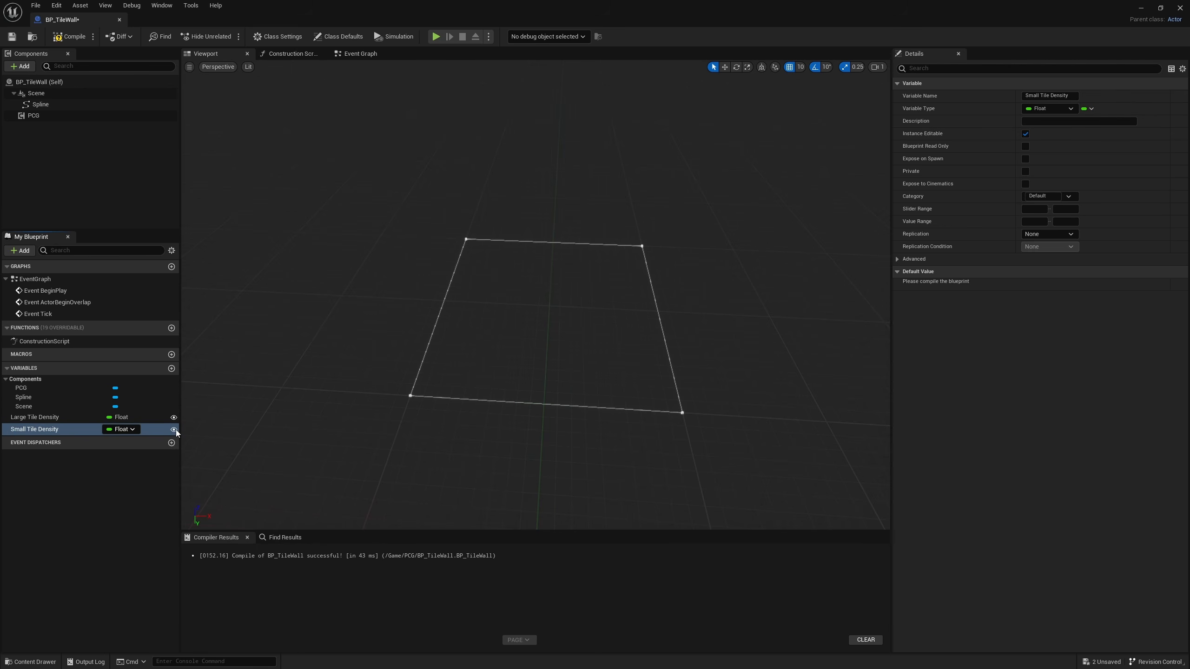
click(174, 429)
Create an instance-editable Integer variable named Grid Direction in BP_TileWall
click(172, 369)
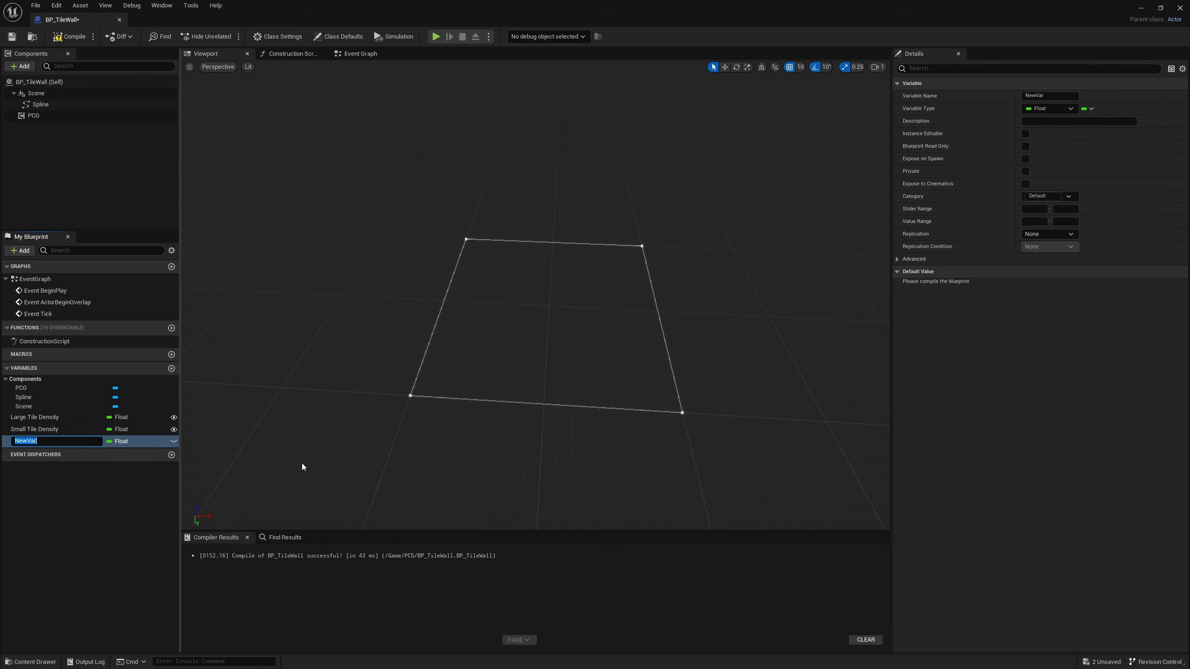
text(Grid Direction)
key(Return)
click(160, 442)
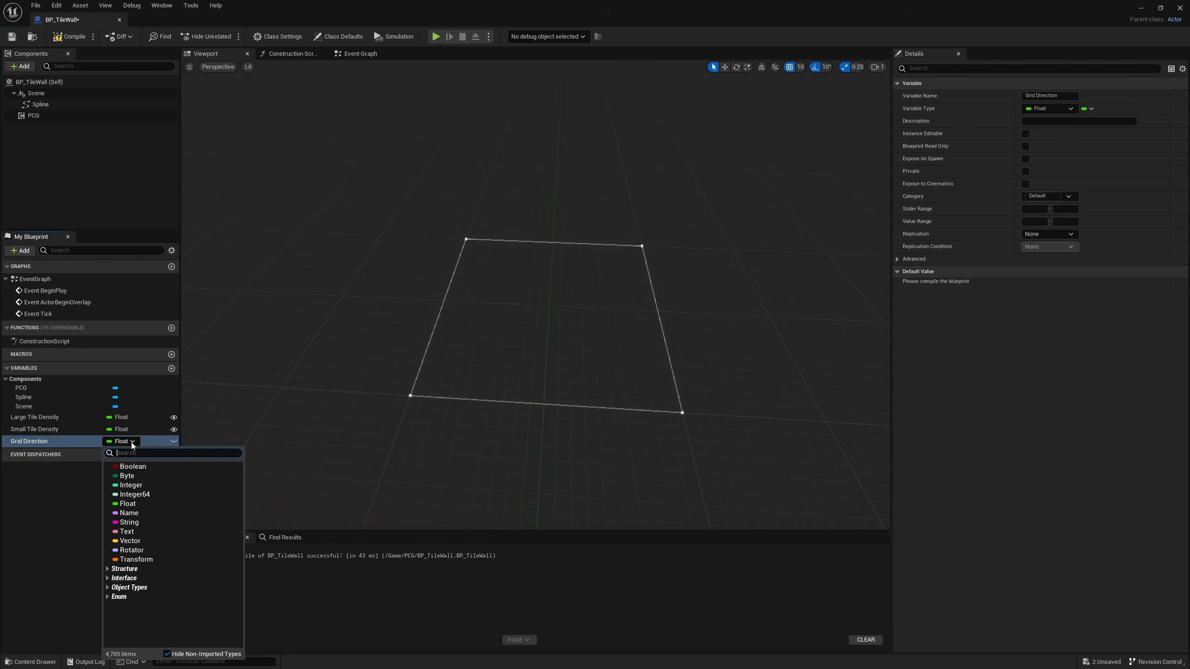
click(154, 485)
click(173, 441)
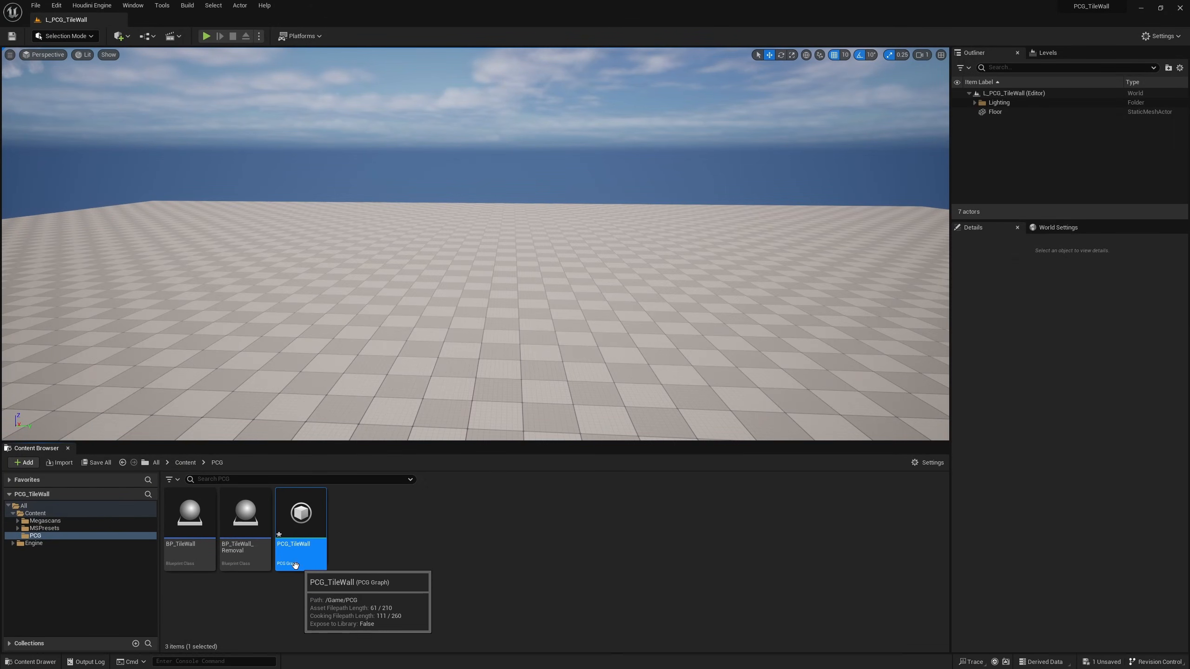
Place a BP_TileWall actor on the floor of the level and frame it in the viewport
drag(194, 556, 463, 353)
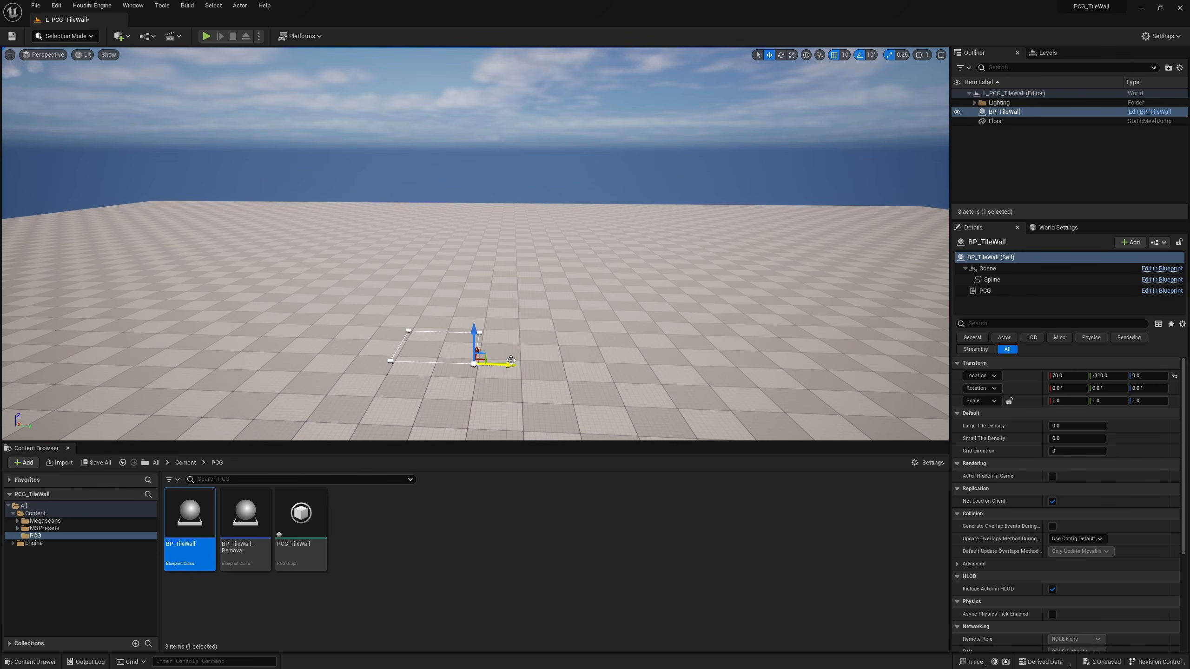
key(f)
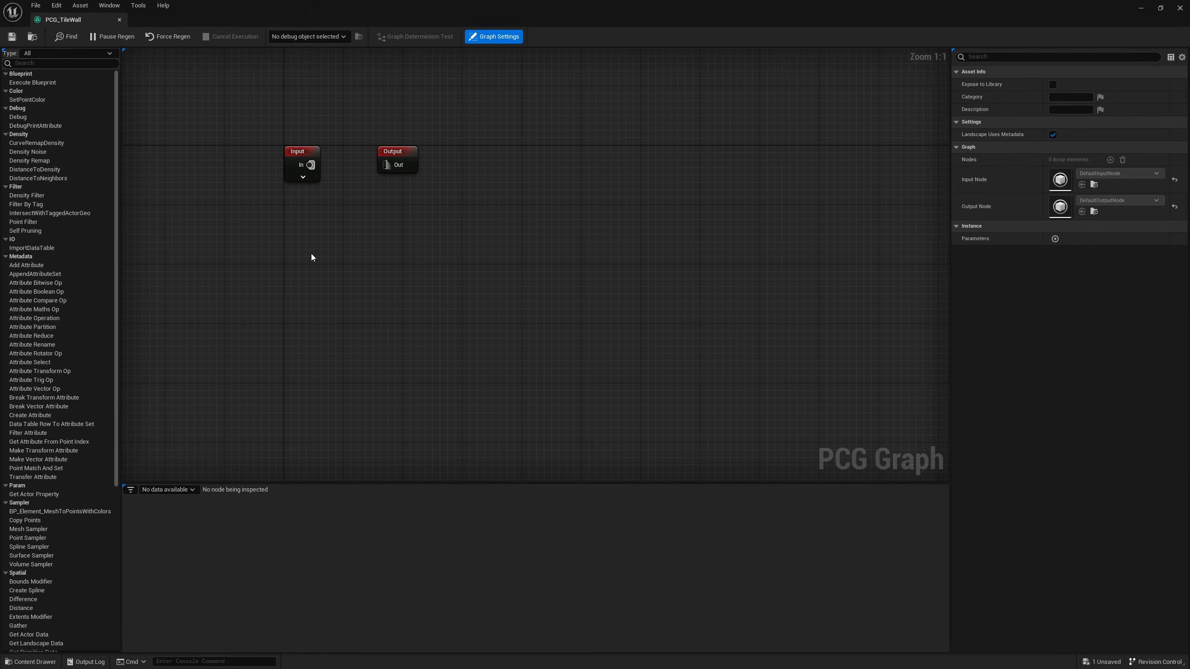
Add a Get Spline Data node to the PCG_TileWall graph and connect its output to a new Spline Sampler beside it
right_click(303, 245)
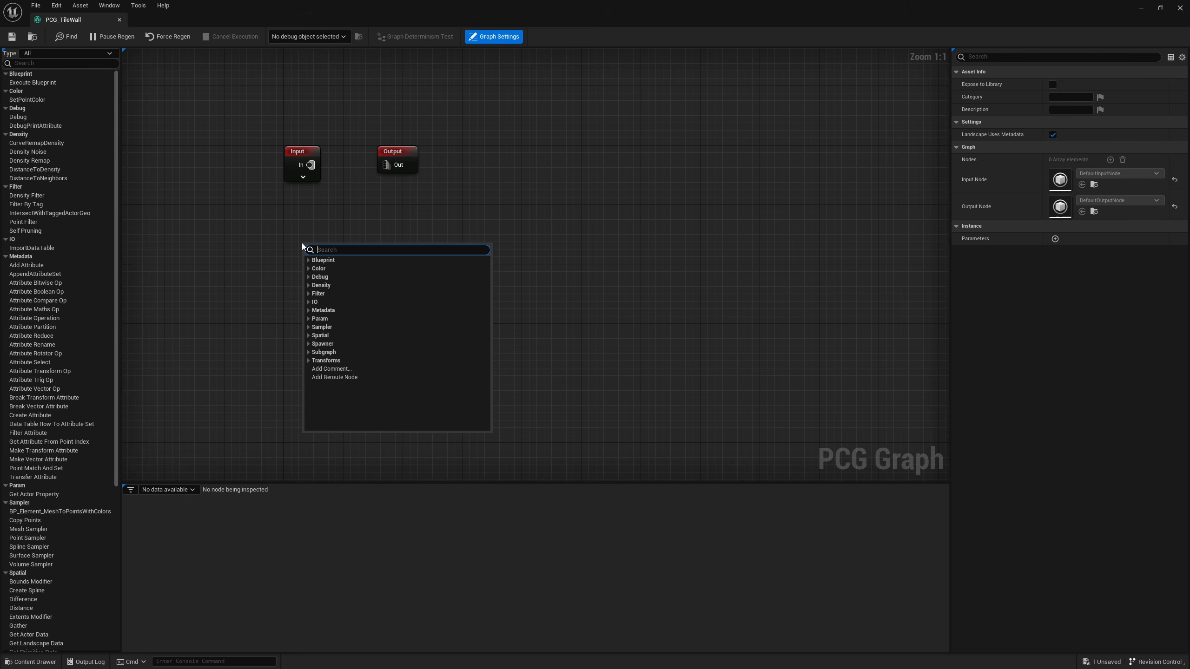
text(get spline)
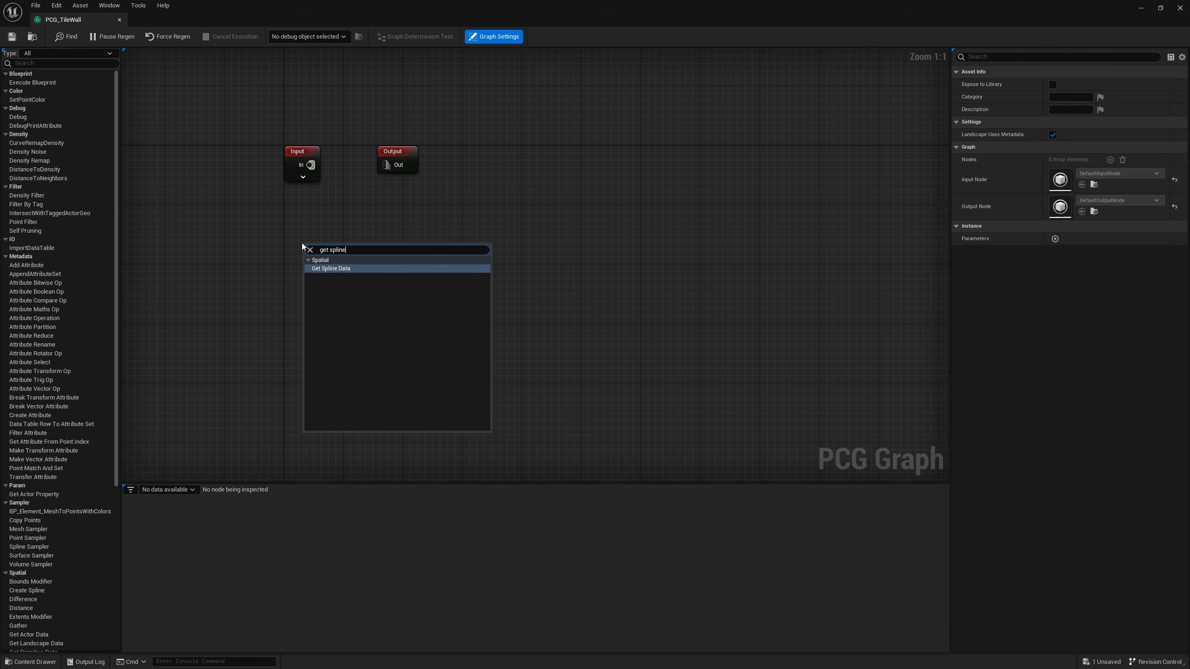
key(Return)
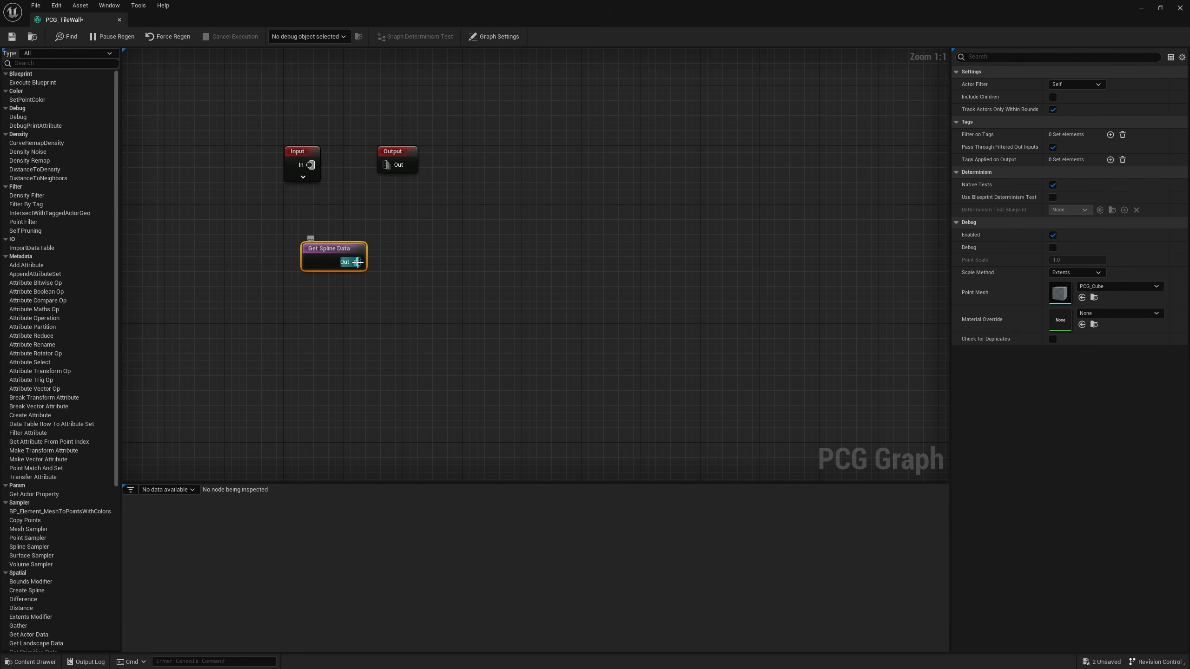
drag(357, 262, 408, 268)
text(spline)
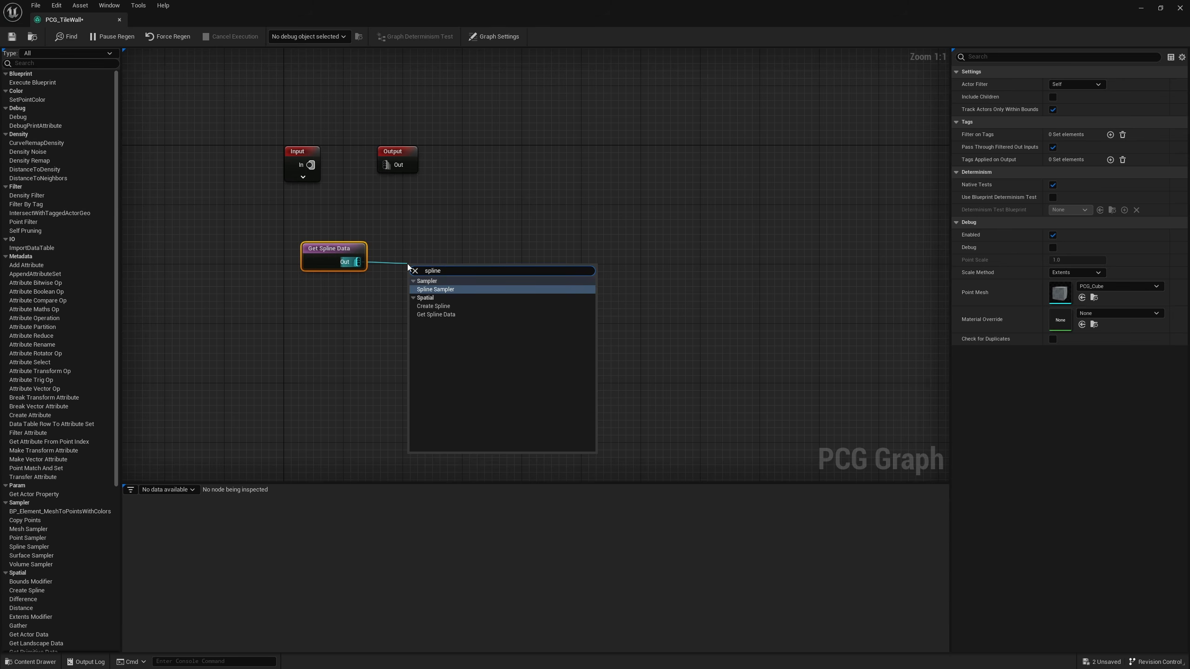
key(Return)
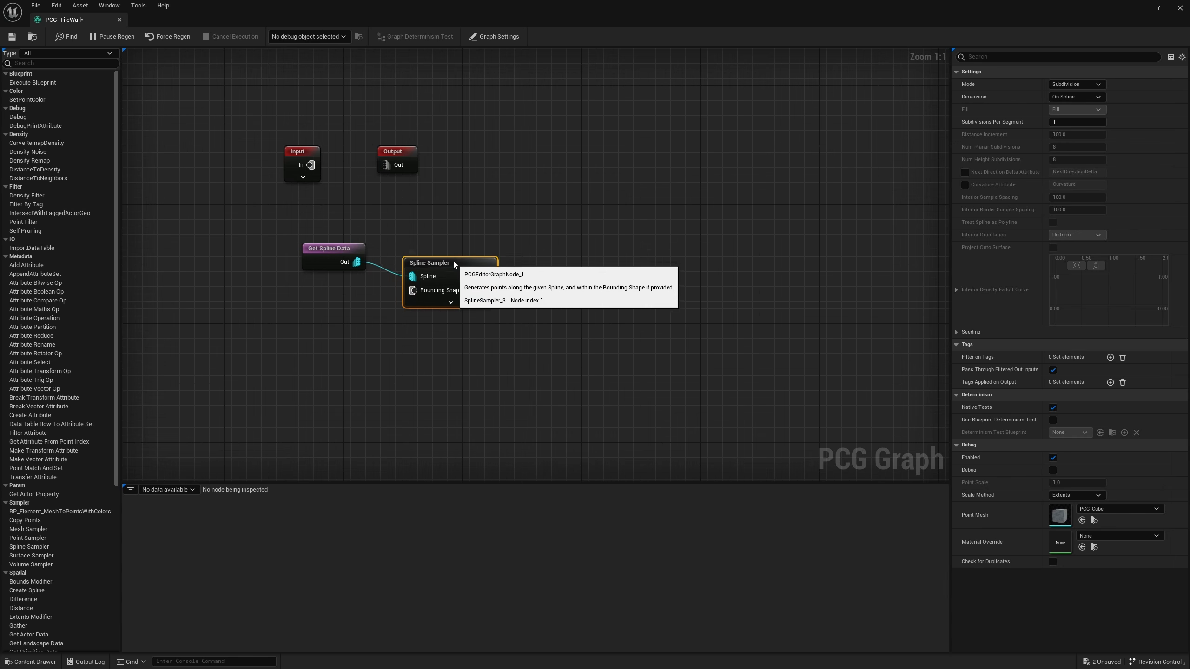
drag(454, 261, 432, 246)
Enable debug display on the Spline Sampler, keep the level viewport in sight and set Dimension to On Interior
key(d)
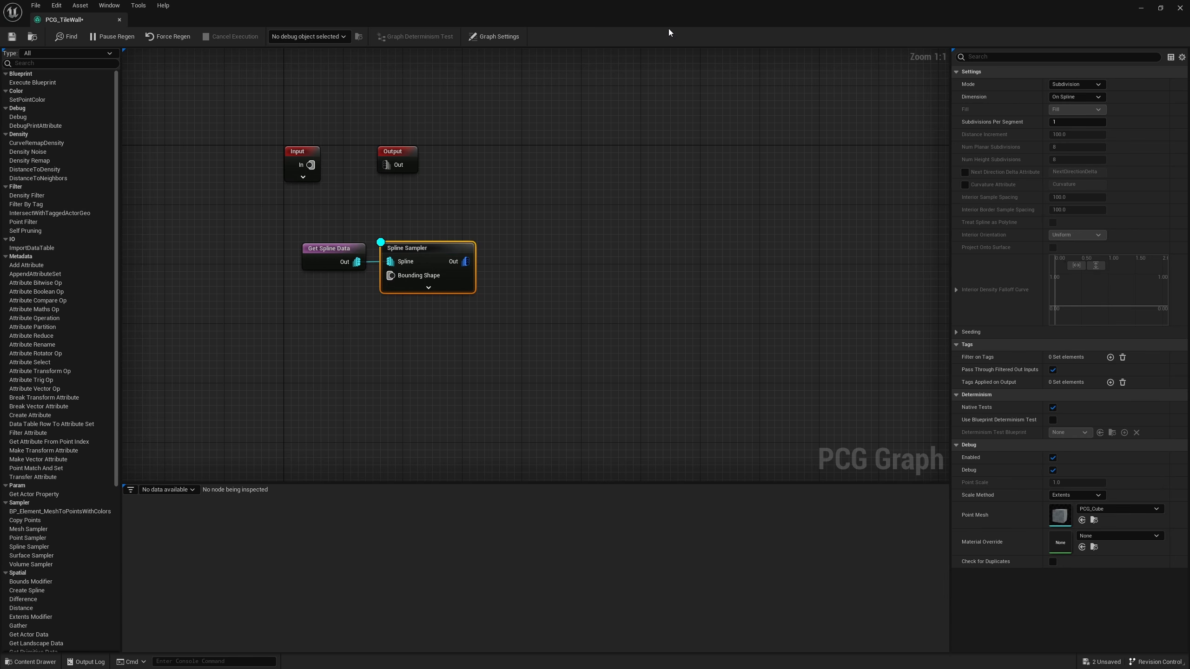
drag(668, 28, 615, 374)
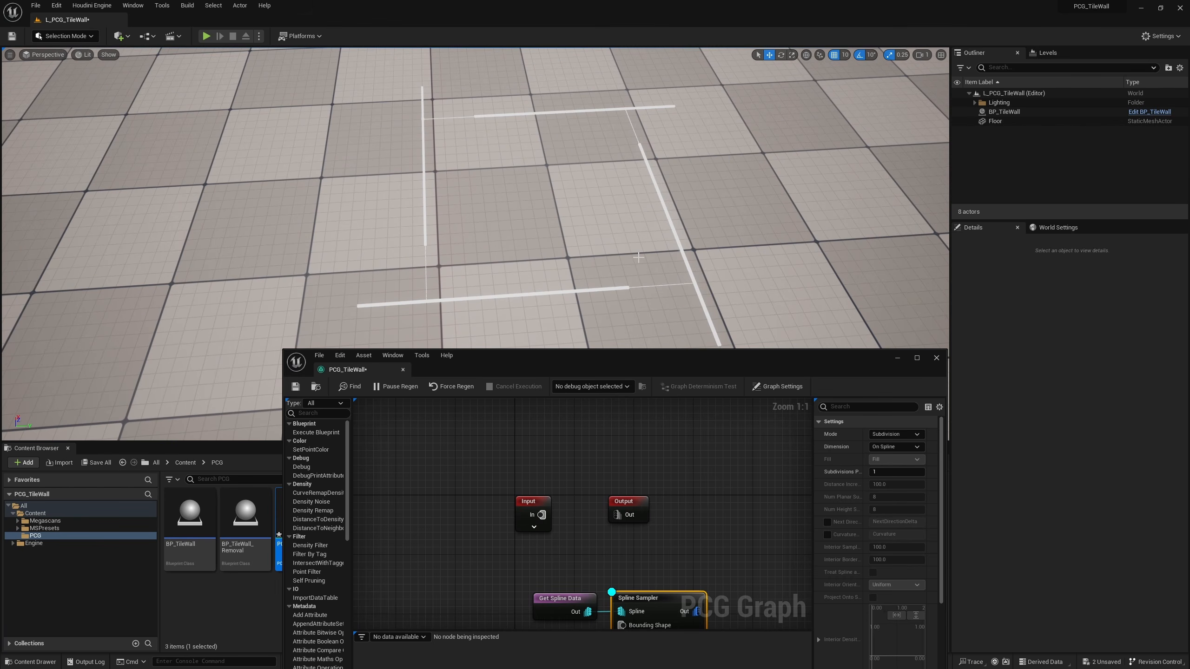
right_drag(656, 539, 600, 476)
click(895, 447)
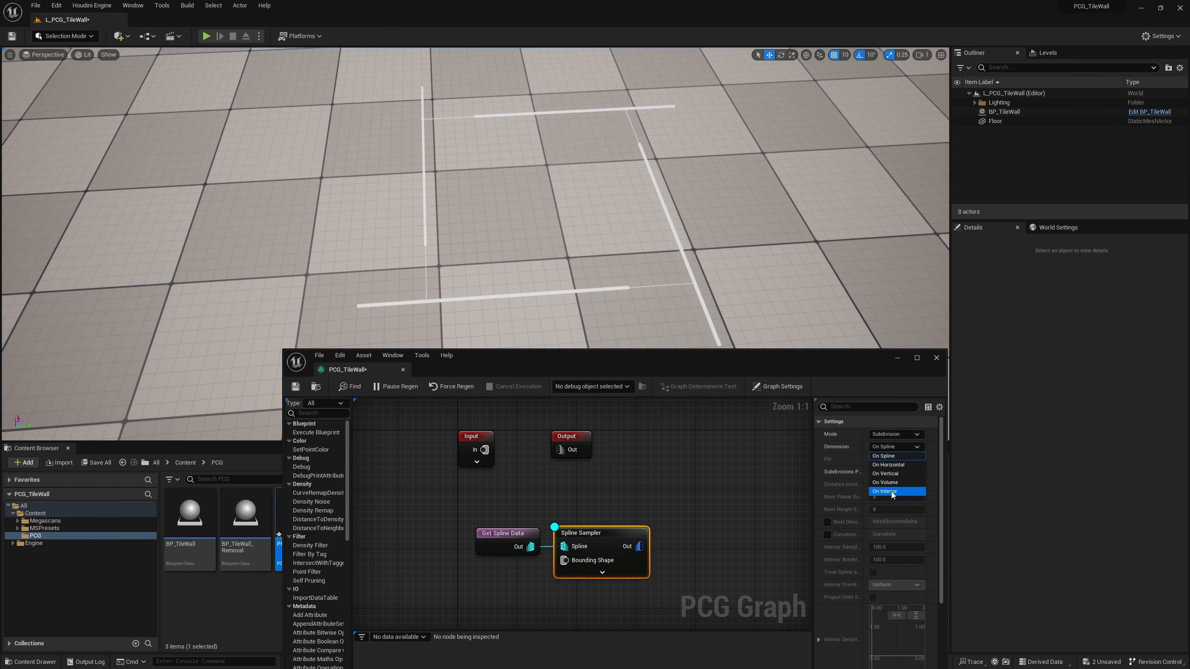
click(897, 491)
right_drag(512, 82, 473, 75)
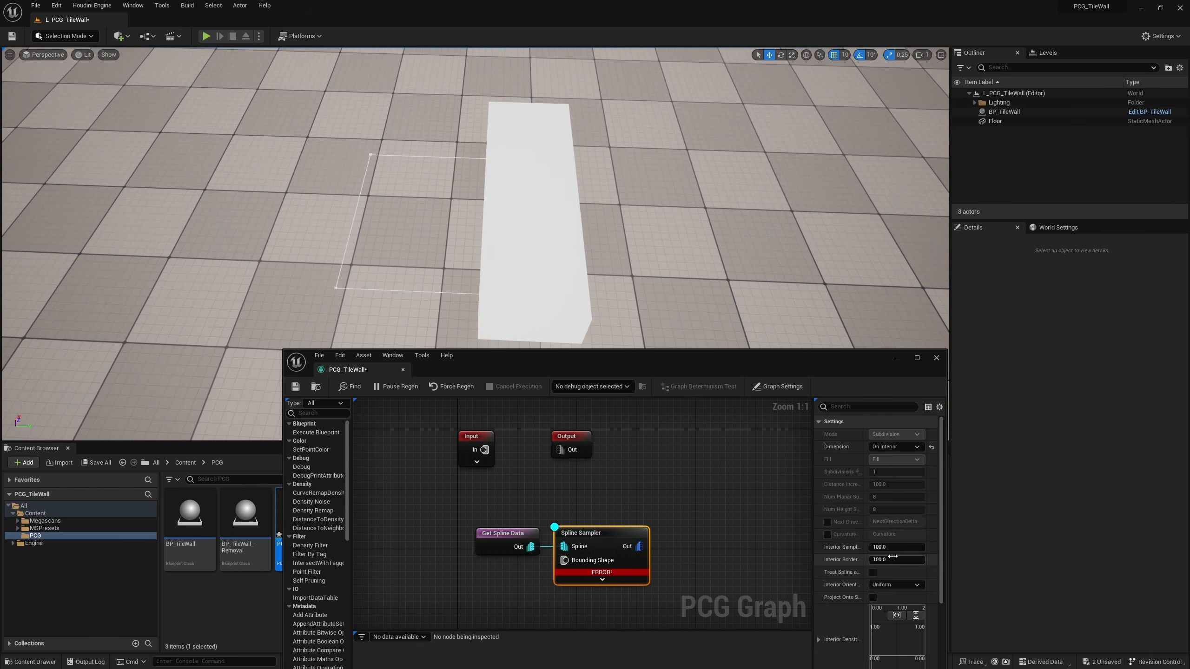
Set the Spline Sampler's interior sample spacing and interior border sample spacing to 30
click(892, 547)
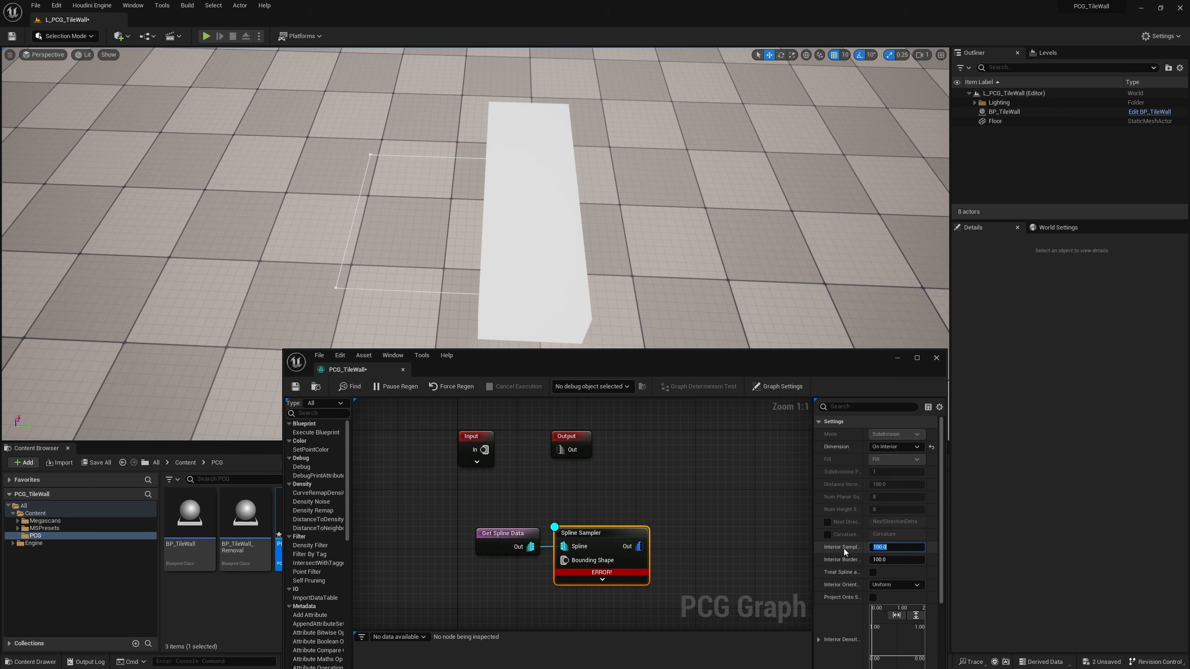
text(0)
key(Return)
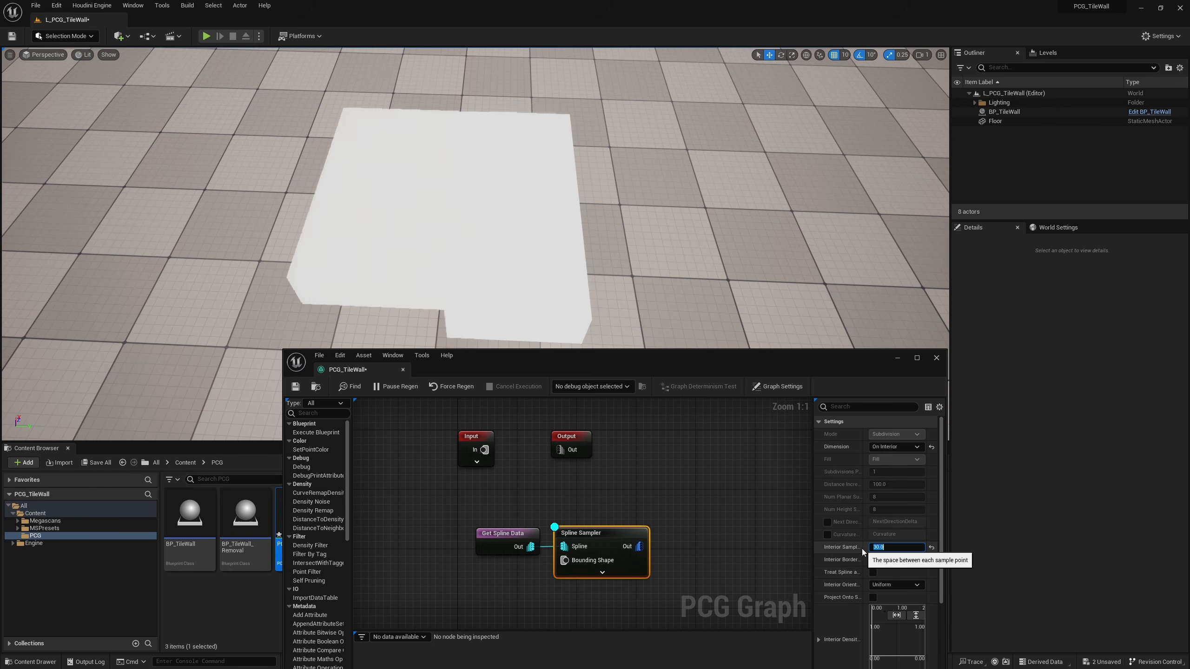
click(892, 558)
key(Return)
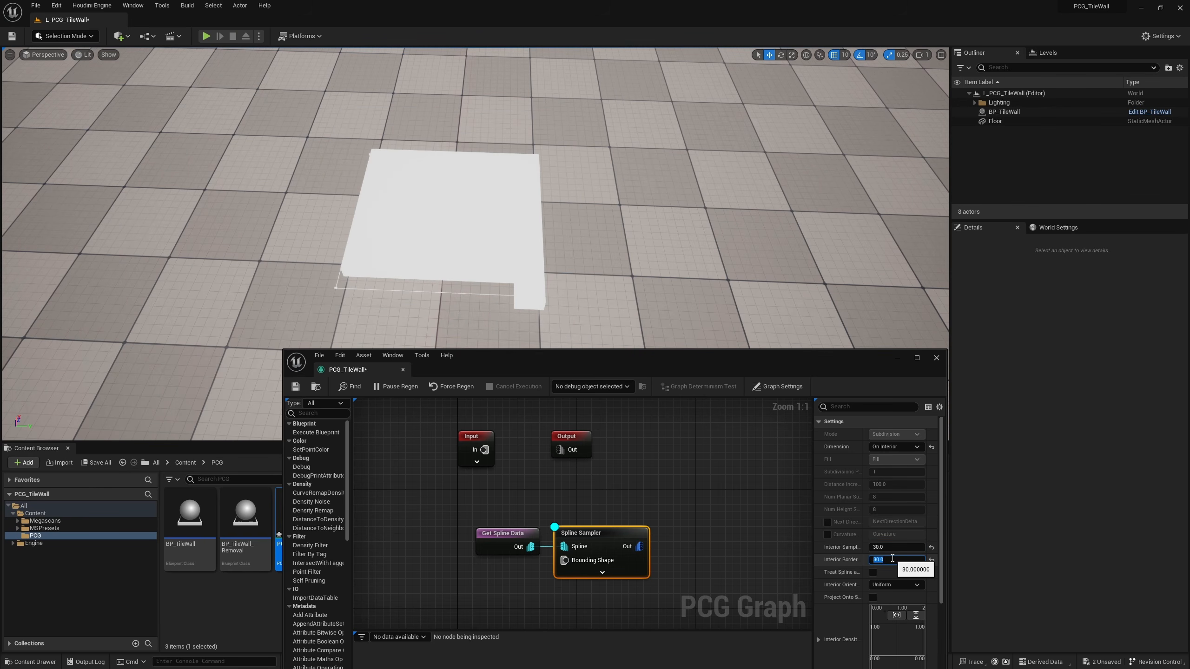
Set the Spline Sampler's interior sample spacing and interior border sample spacing to 20
mouse_move(496, 238)
right_down()
mouse_move(506, 234)
mouse_move(476, 239)
right_up()
key(w)
key(s)
key(s)
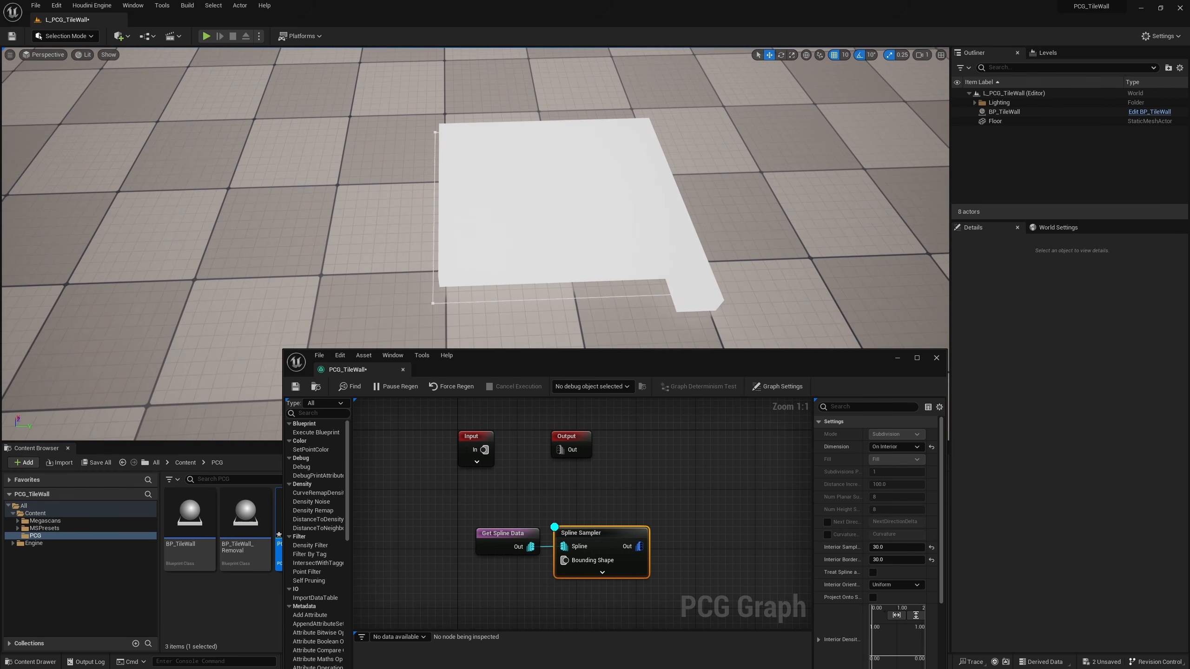
click(900, 549)
text(20)
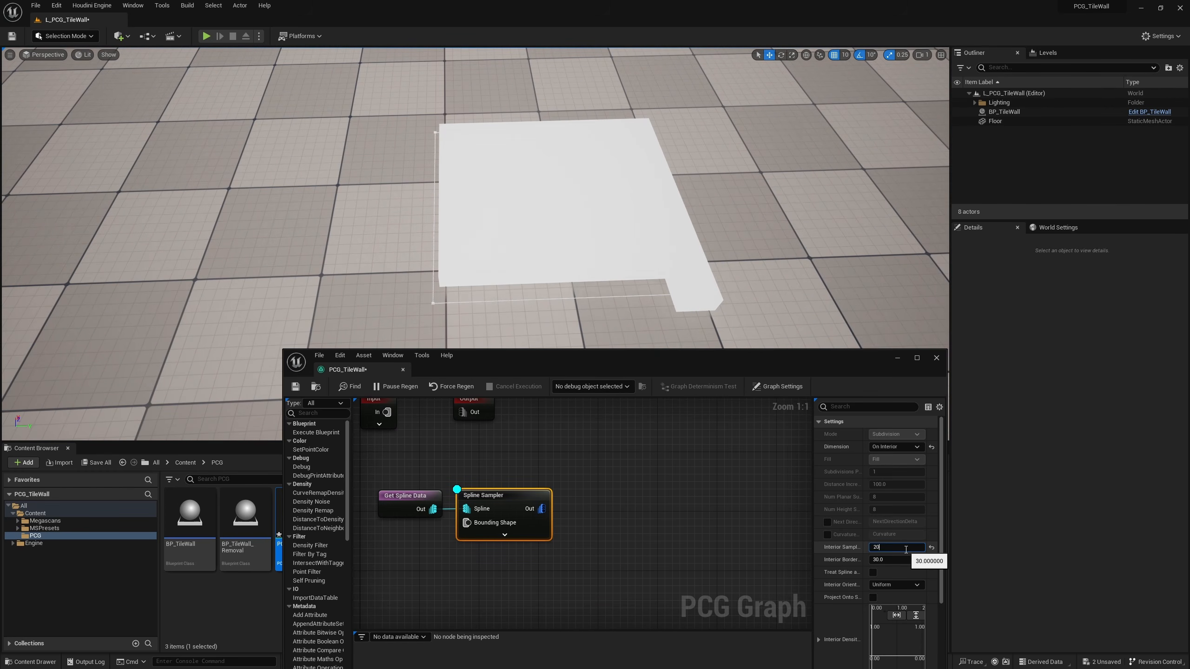
key(Return)
key(Tab)
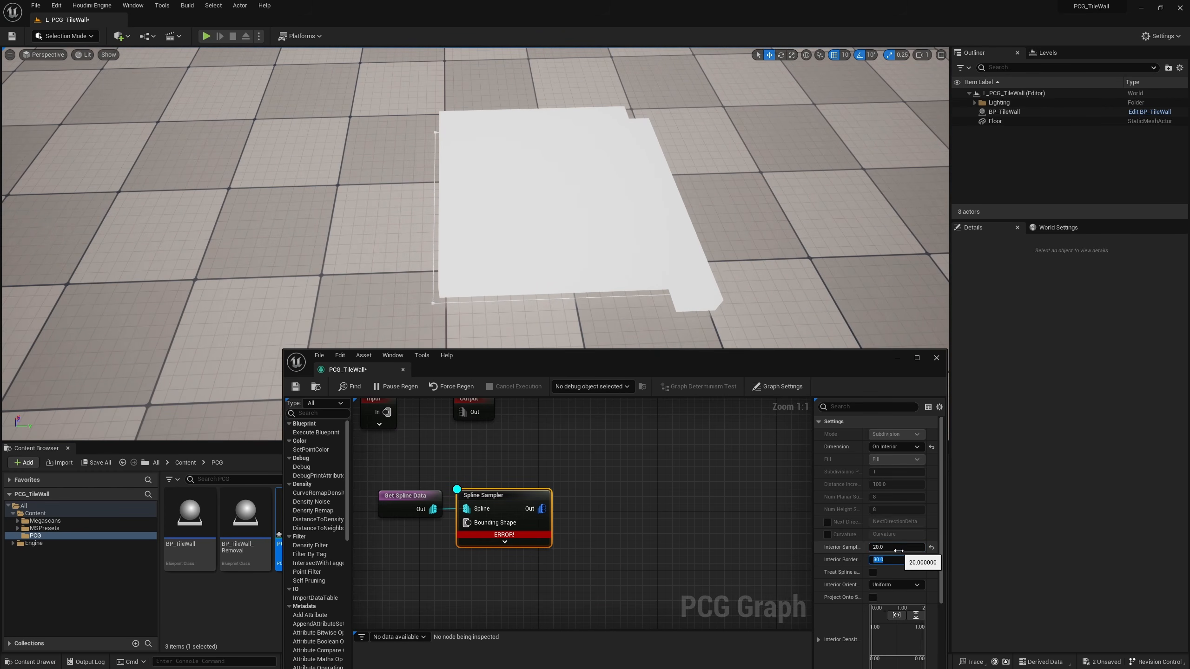
text(20)
key(Return)
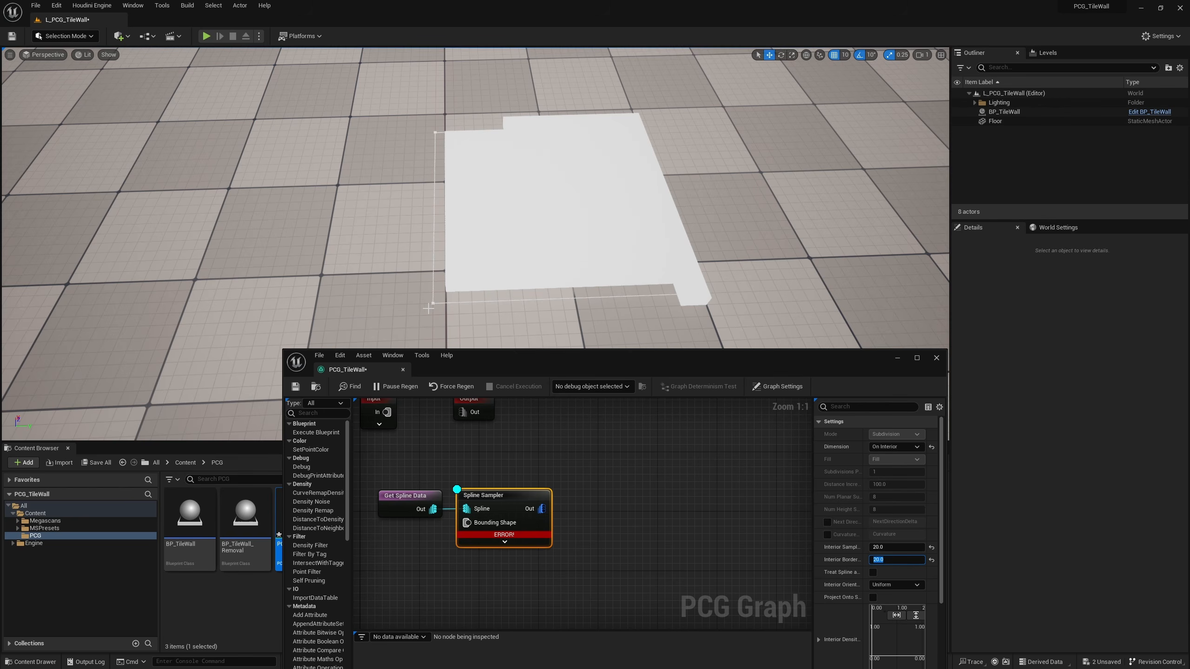
Select the BP_TileWall actor and move its near corner spline points outward to enlarge the tiled area
click(854, 337)
click(442, 303)
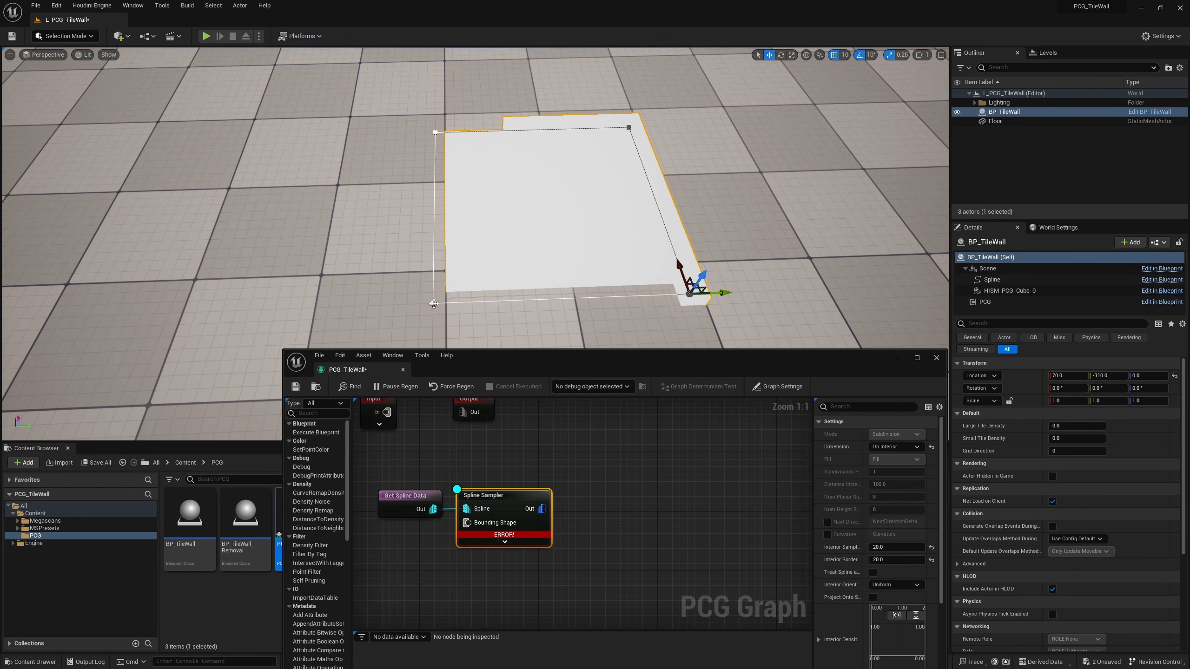
click(434, 303)
drag(433, 303, 268, 327)
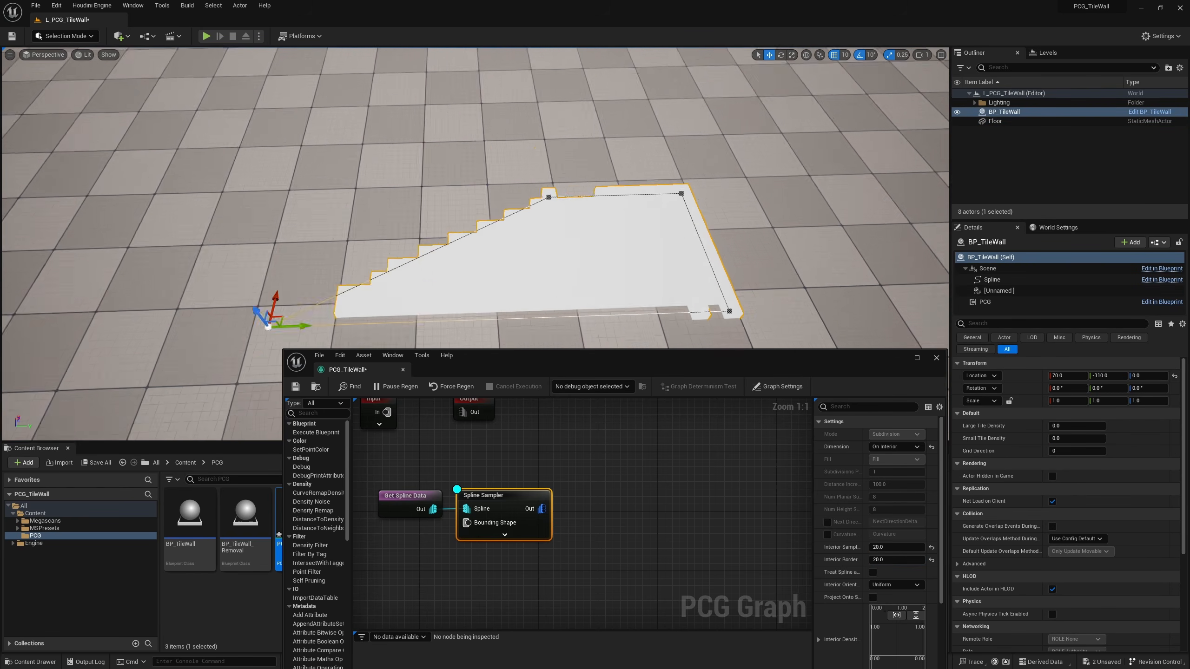
Try an interior border sample spacing of 10 on the Spline Sampler, inspect the points up close, and return it to 20
click(894, 560)
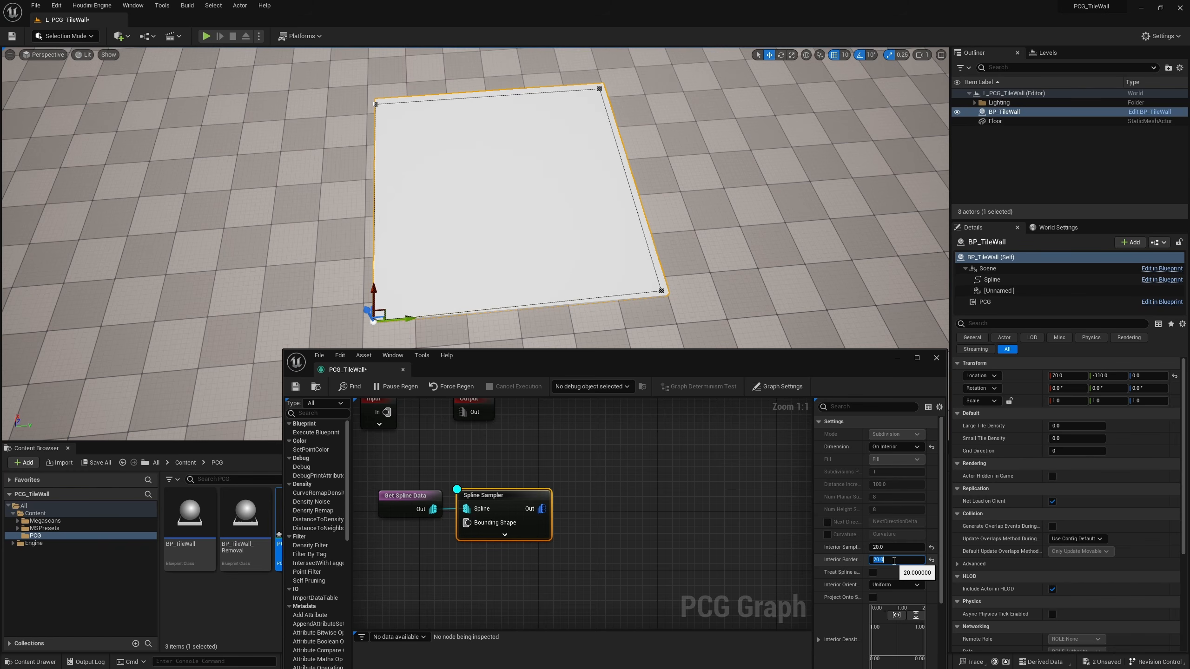
text(10)
key(Return)
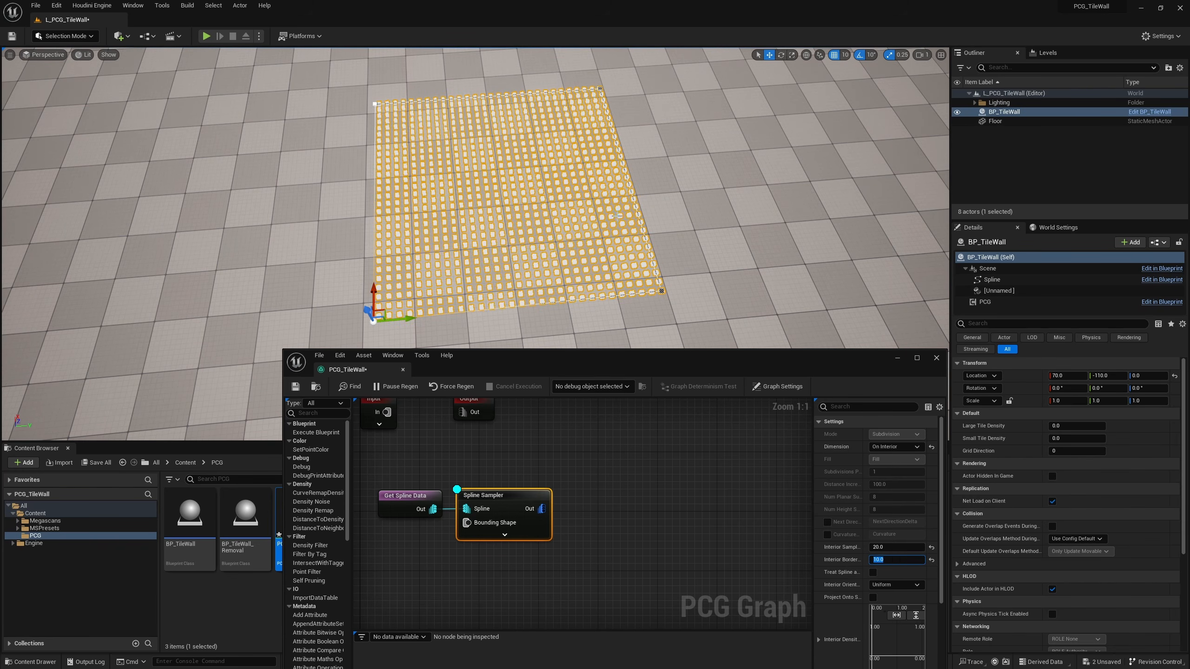
scroll(474, 219, up, 5)
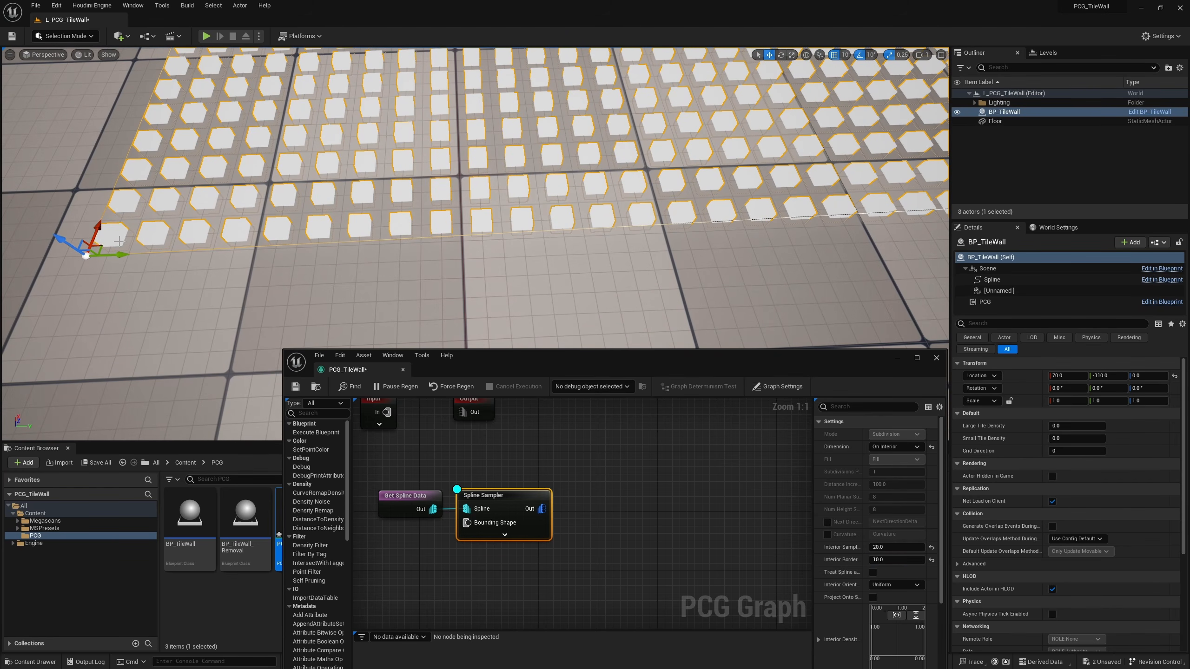
click(906, 561)
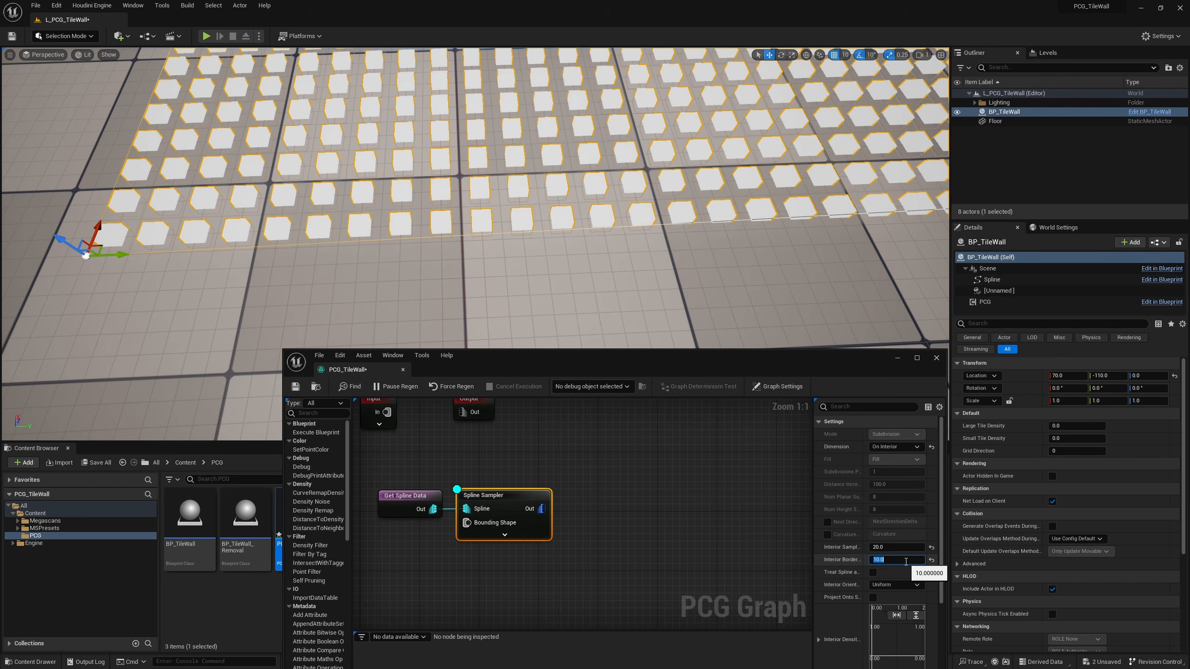
text(20)
key(Return)
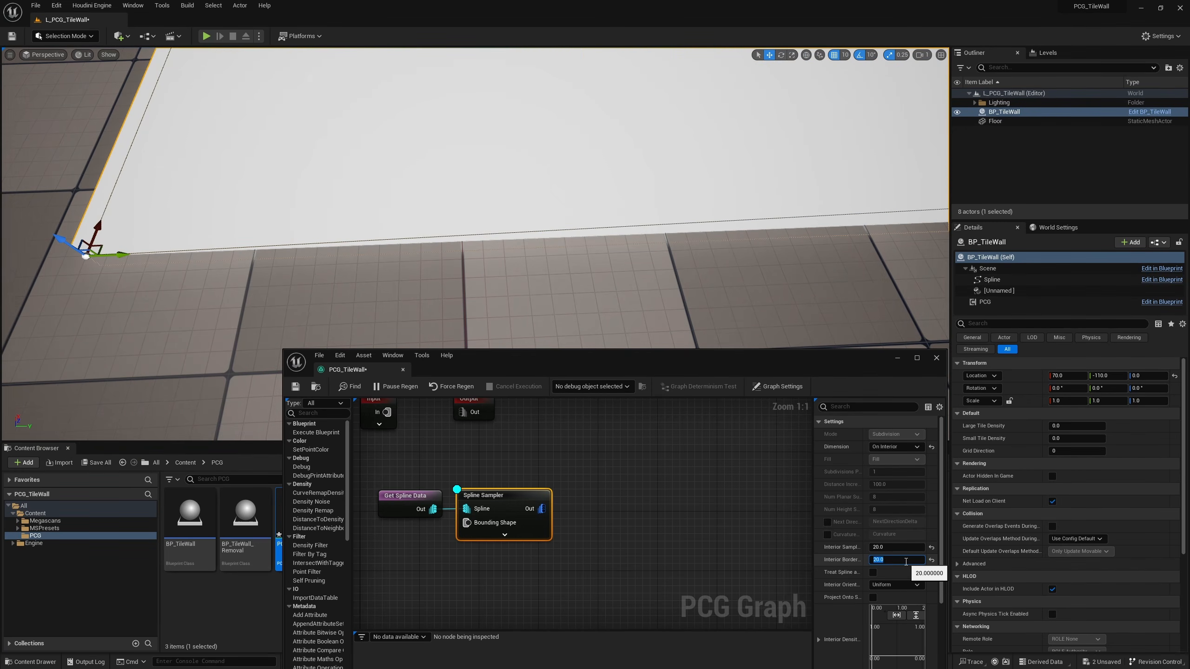
Set the Spline Sampler's interior border sample spacing to 18, check the point layout, and turn off the node's debug display
text(18)
key(Return)
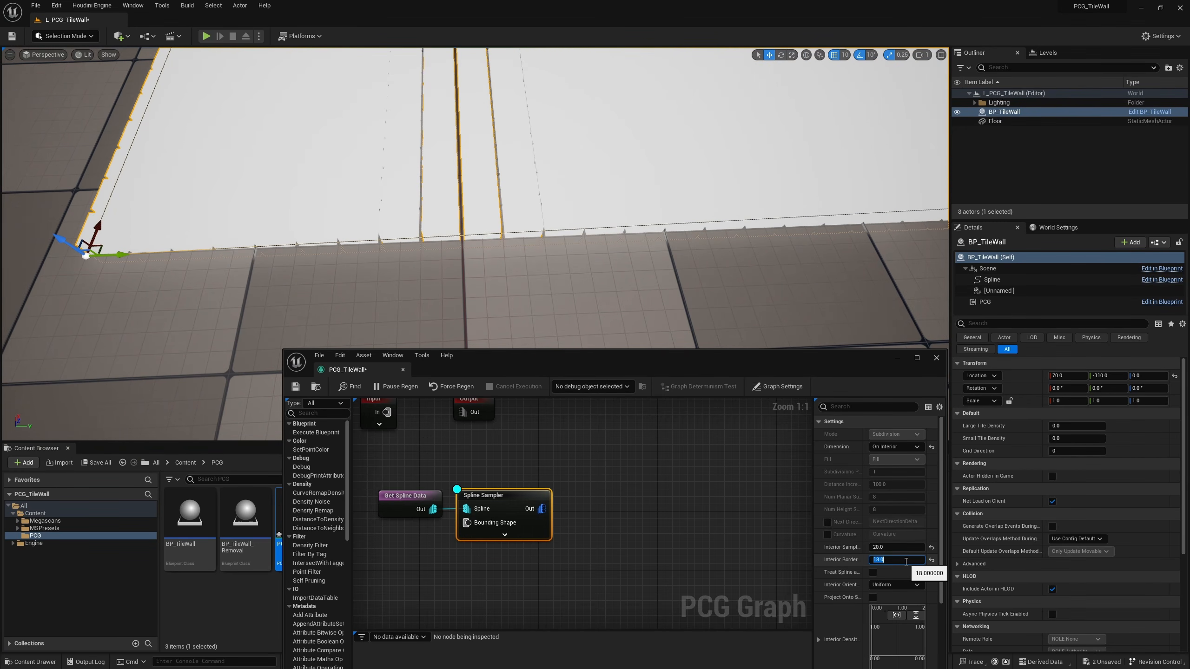
right_drag(574, 210, 588, 174)
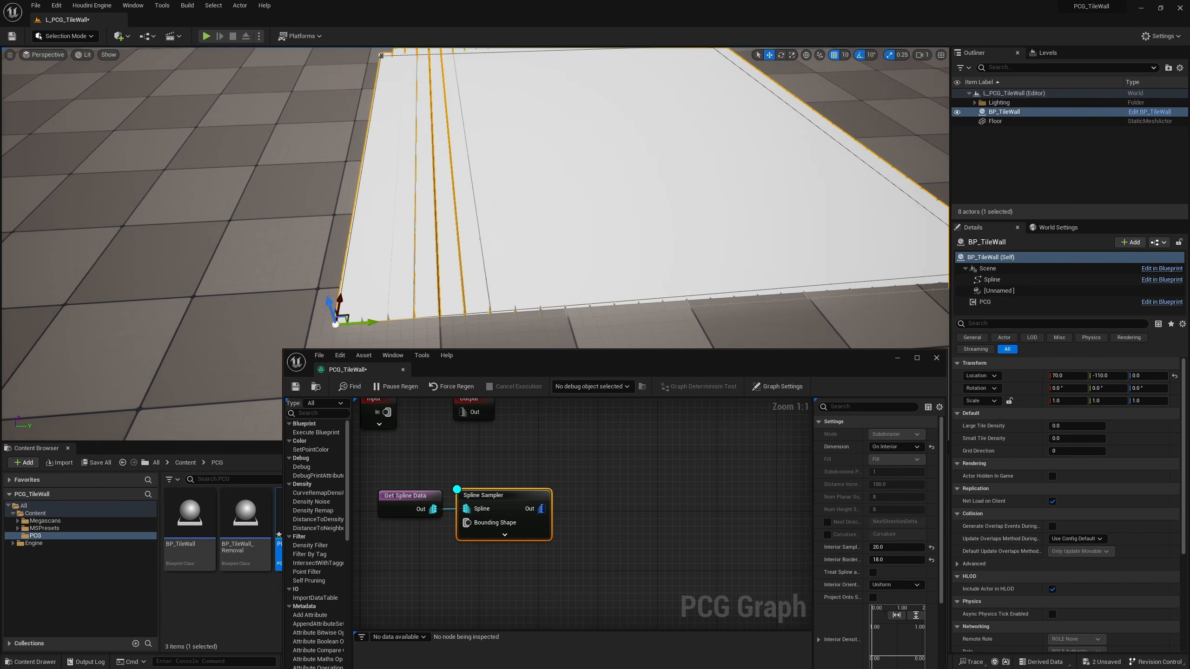
mouse_move(568, 260)
right_down()
mouse_move(564, 276)
mouse_move(568, 261)
right_up()
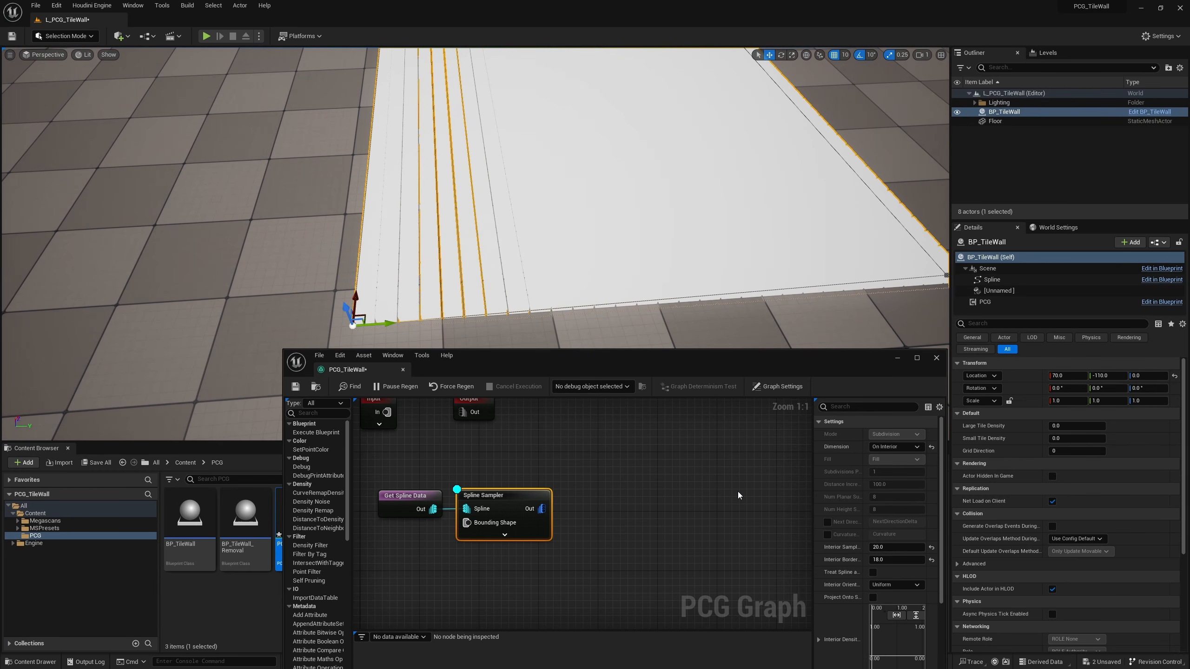
key(d)
Add a Static Mesh Spawner node fed by the Spline Sampler's output and align it beside the sampler
right_drag(613, 495, 577, 492)
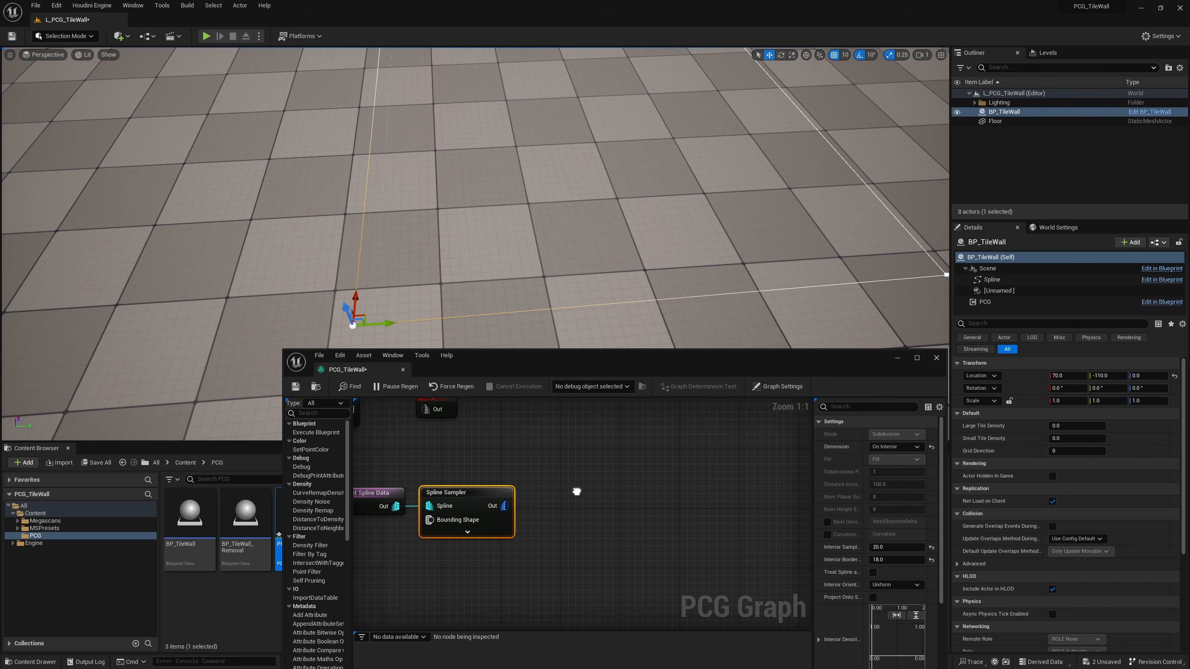
drag(502, 505, 562, 504)
text(stata)
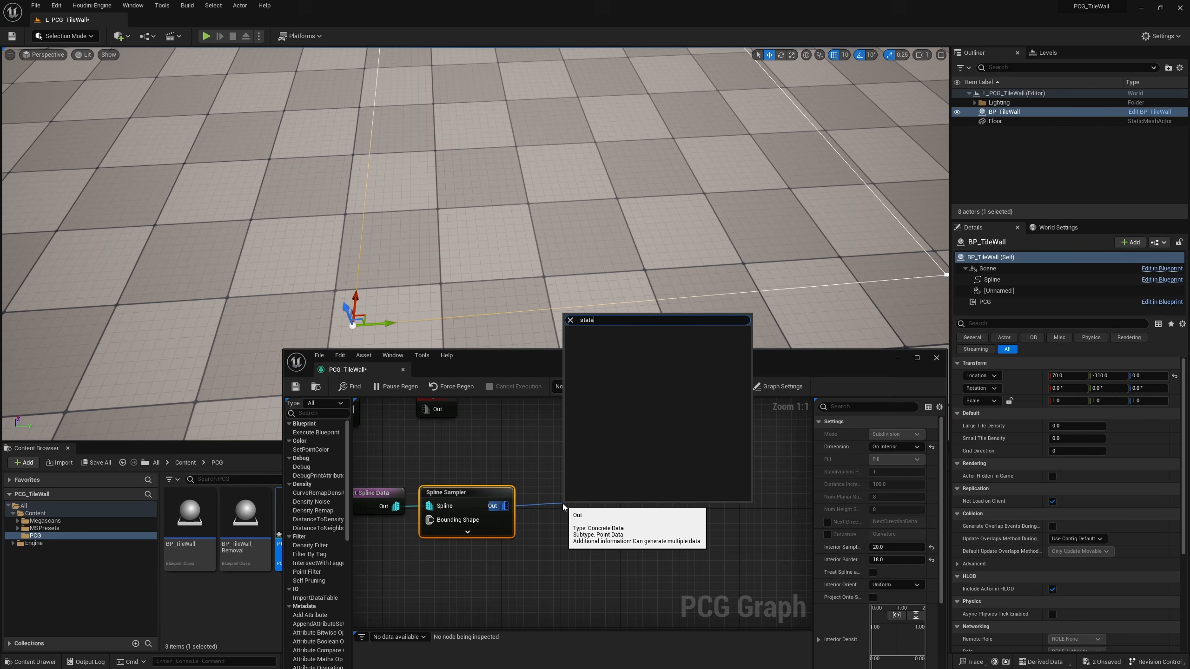
key(BackSpace)
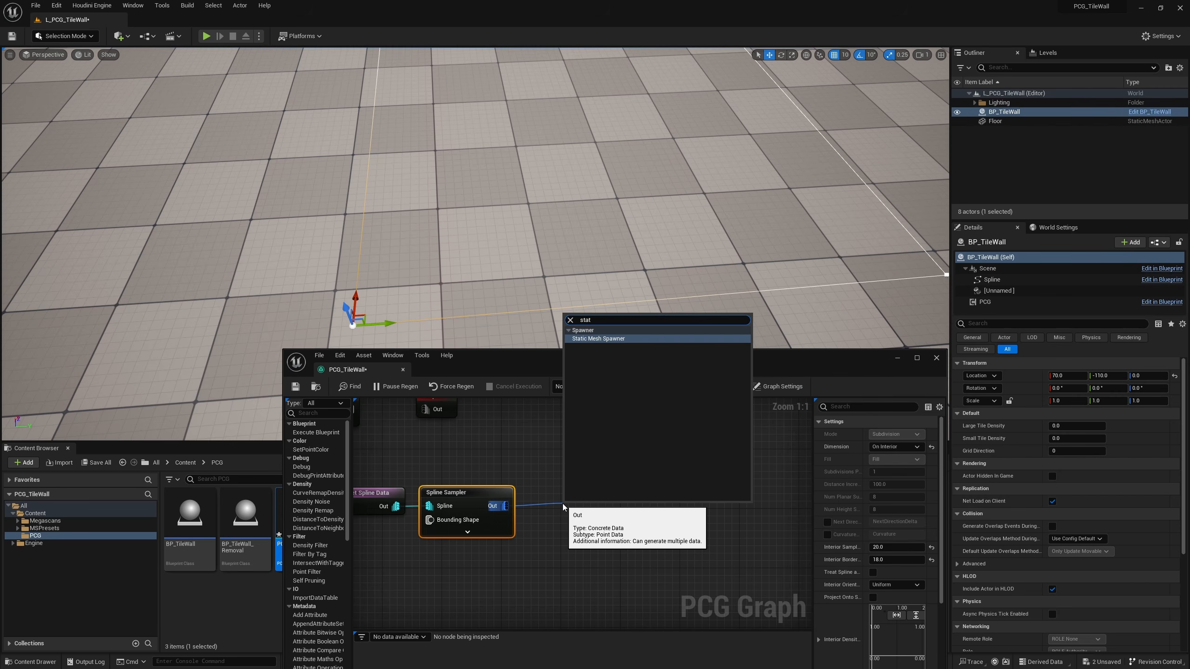
key(Return)
drag(563, 508, 547, 491)
Add a mesh entry to the Static Mesh Spawner and assign the Broken_Clay_Tile static mesh from the Megascans 3D_Assets folder
click(908, 497)
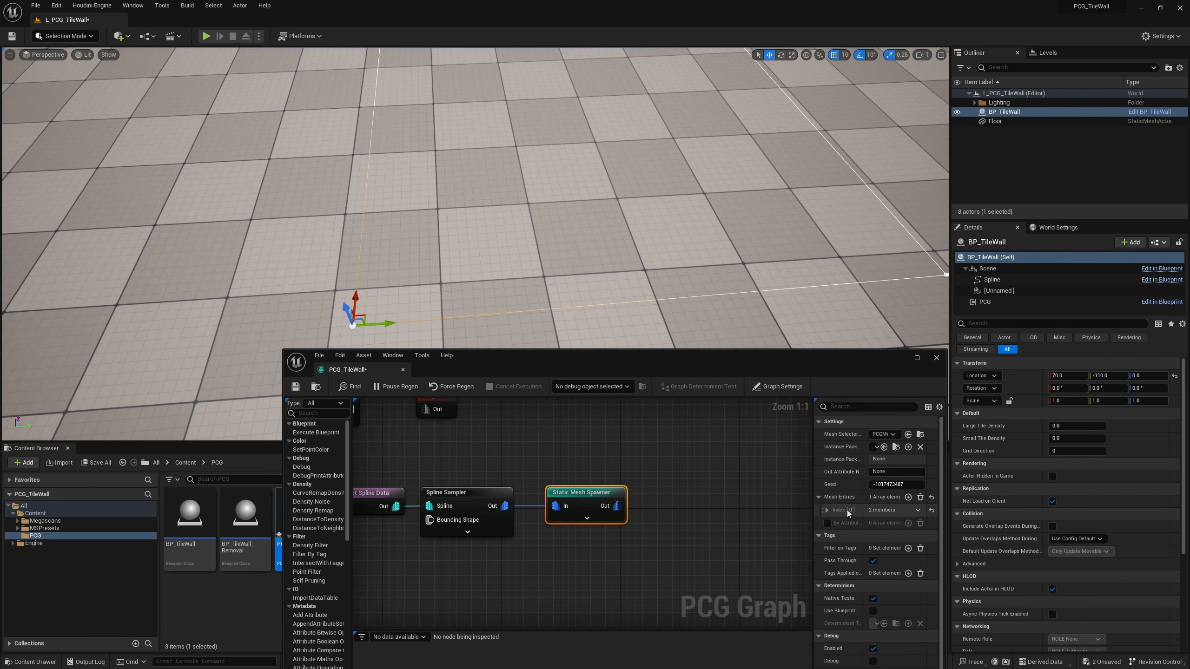
click(826, 510)
click(838, 523)
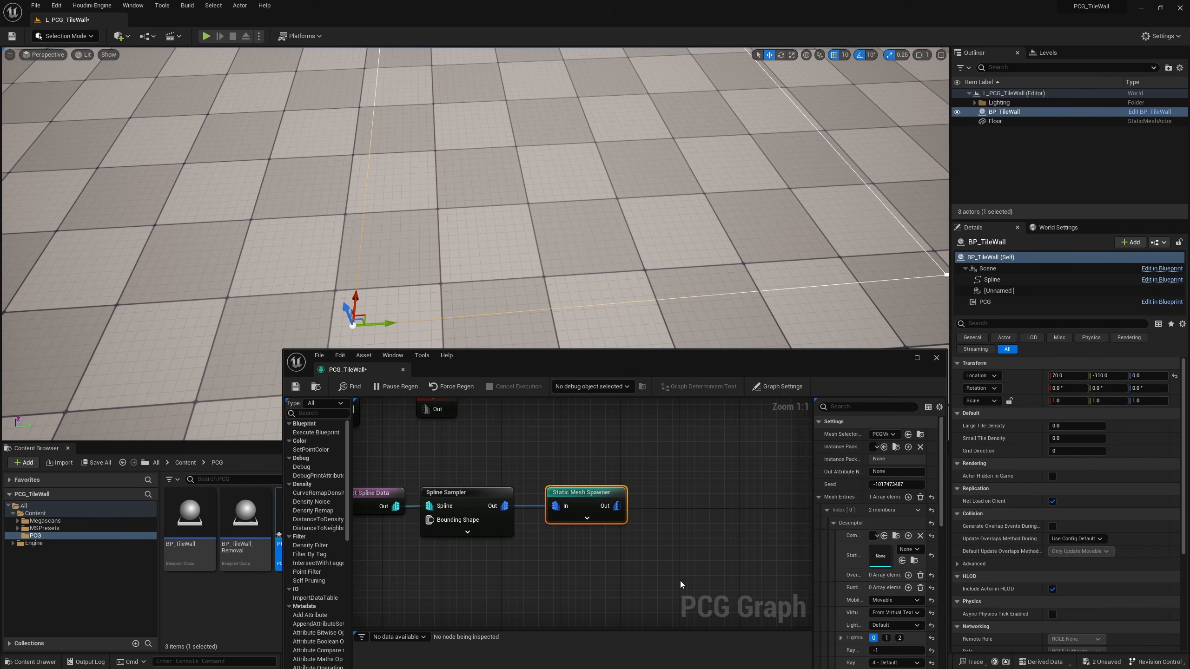
click(40, 521)
double_click(191, 538)
double_click(191, 538)
click(239, 537)
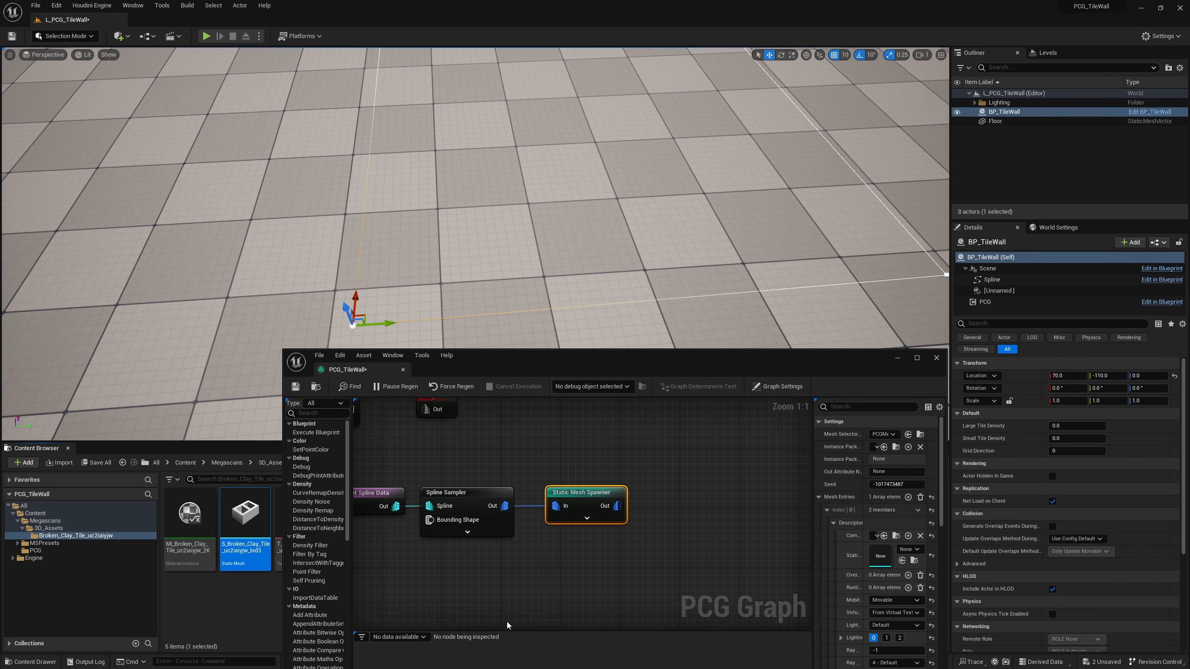
click(901, 561)
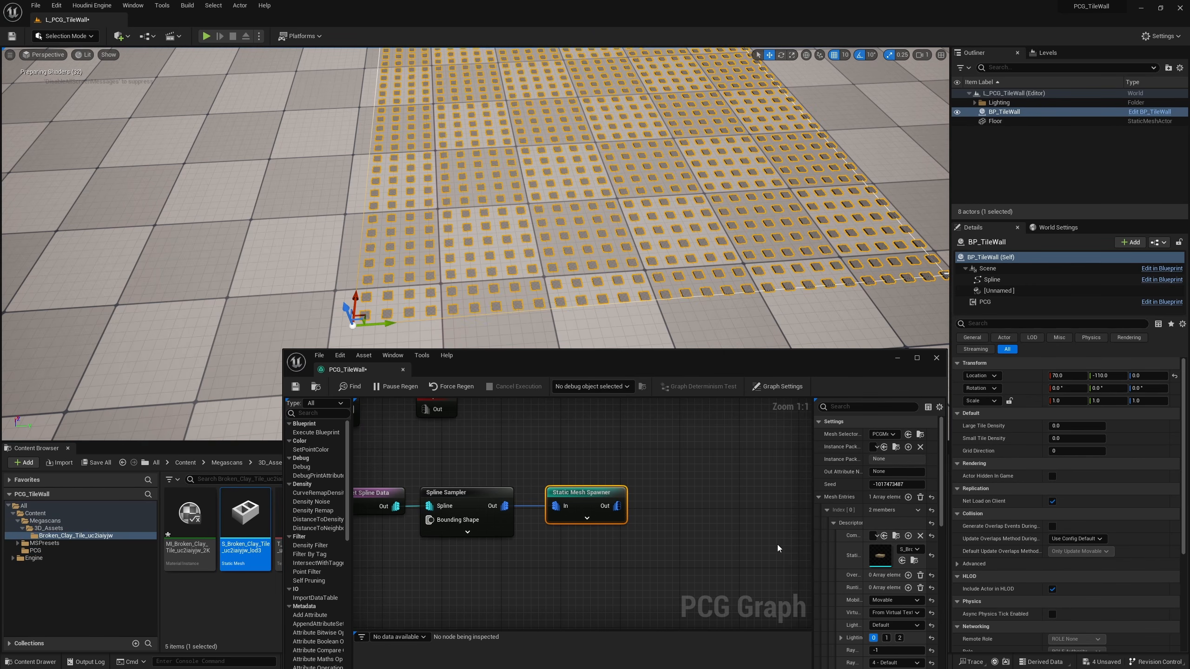
Examine the spawned clay tiles up close and across the whole spline area, checking their spacing and alignment
right_drag(516, 211, 513, 230)
key(w)
key(s)
key(d)
key(w)
key(a)
key(d)
right_drag(247, 281, 247, 294)
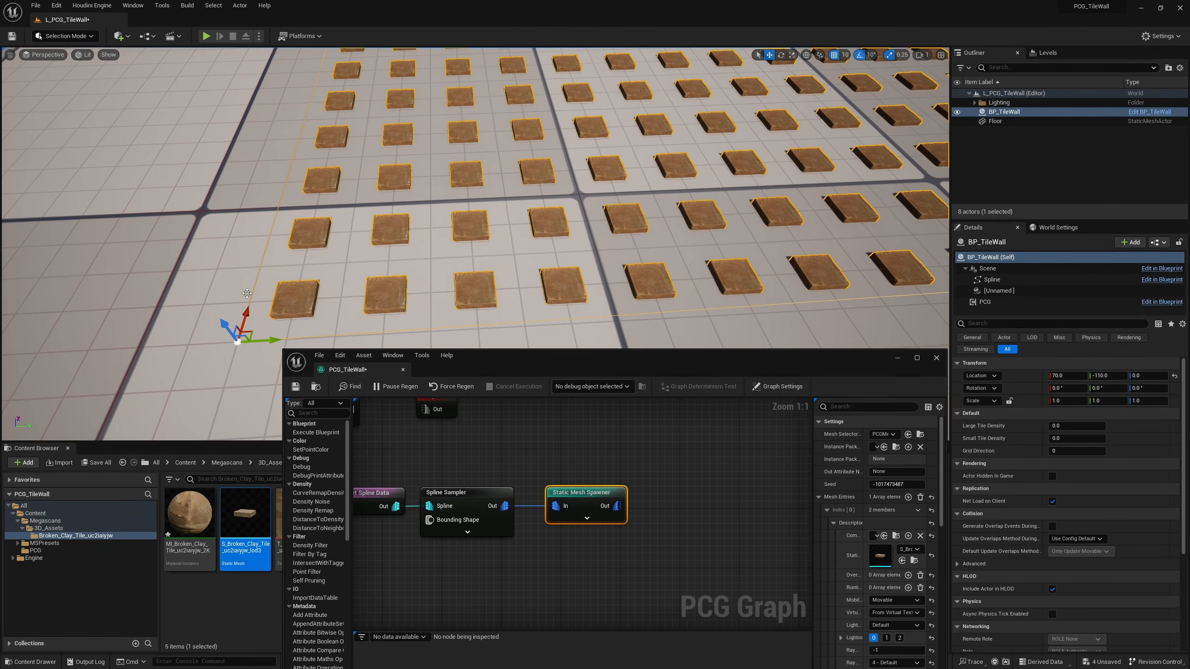
key(s)
right_drag(717, 272, 714, 276)
key(d)
key(w)
key(s)
key(a)
right_drag(417, 291, 428, 292)
key(w)
Add a second Get Spline Data node and place it below the existing one in the PCG_TileWall graph
click(465, 492)
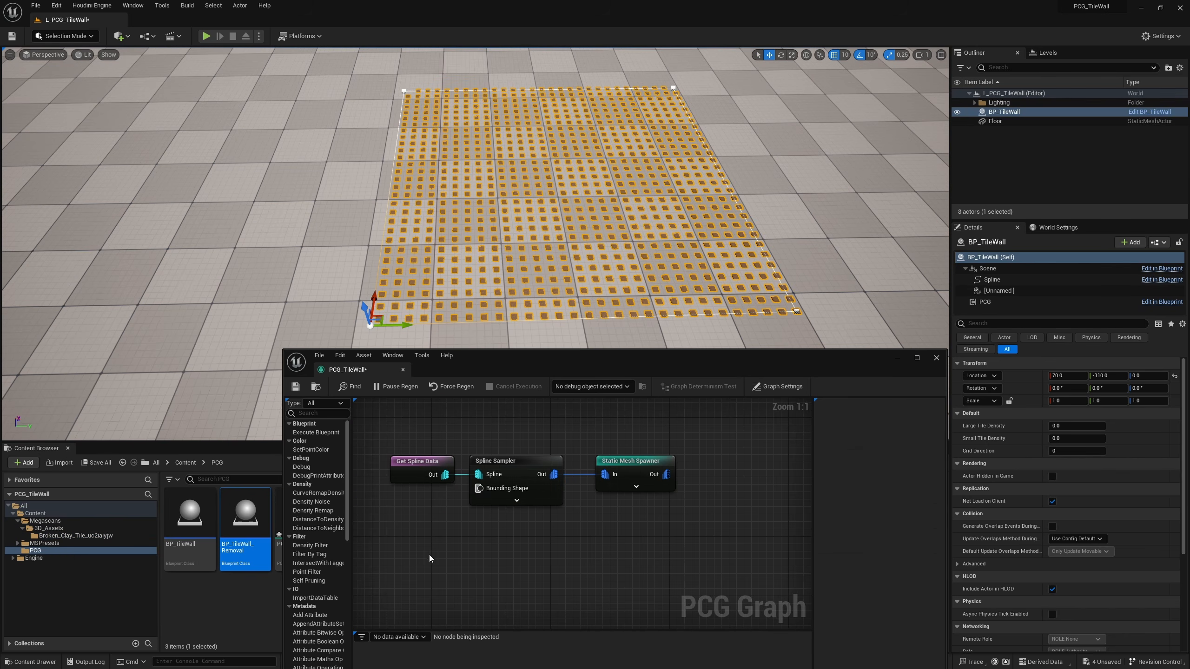
right_click(419, 552)
text(get spline)
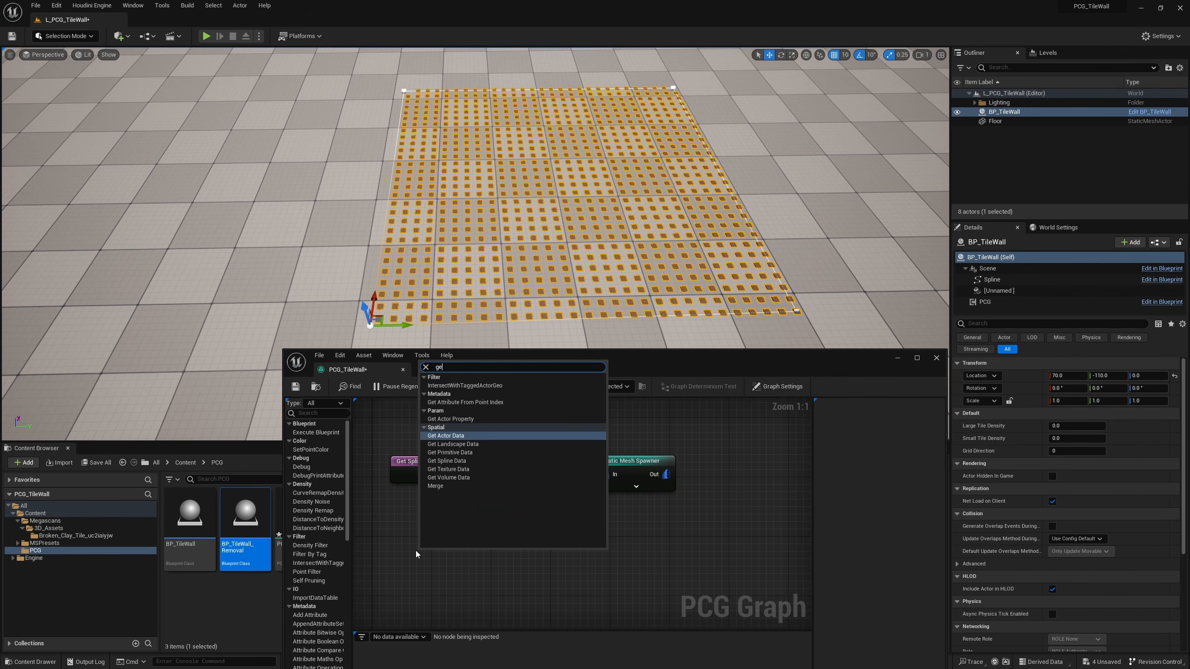
key(Return)
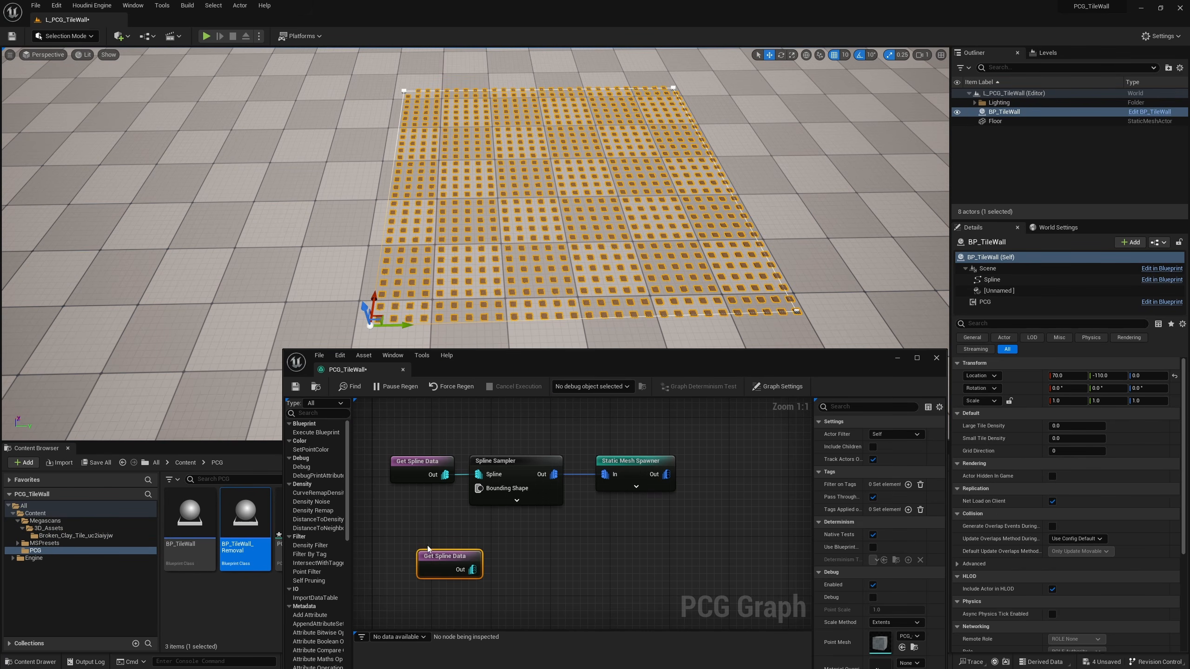
drag(428, 554, 398, 541)
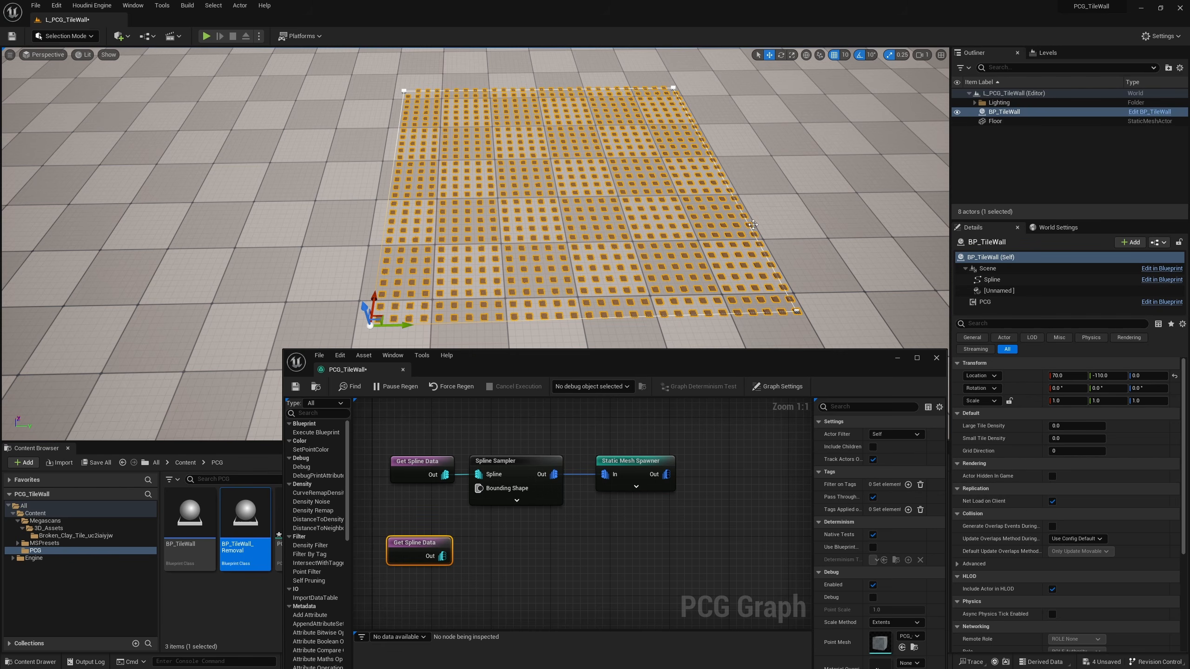
Set the second Get Spline Data node's actor filter to All World Actors and its actor selection tag to NoTile
click(896, 434)
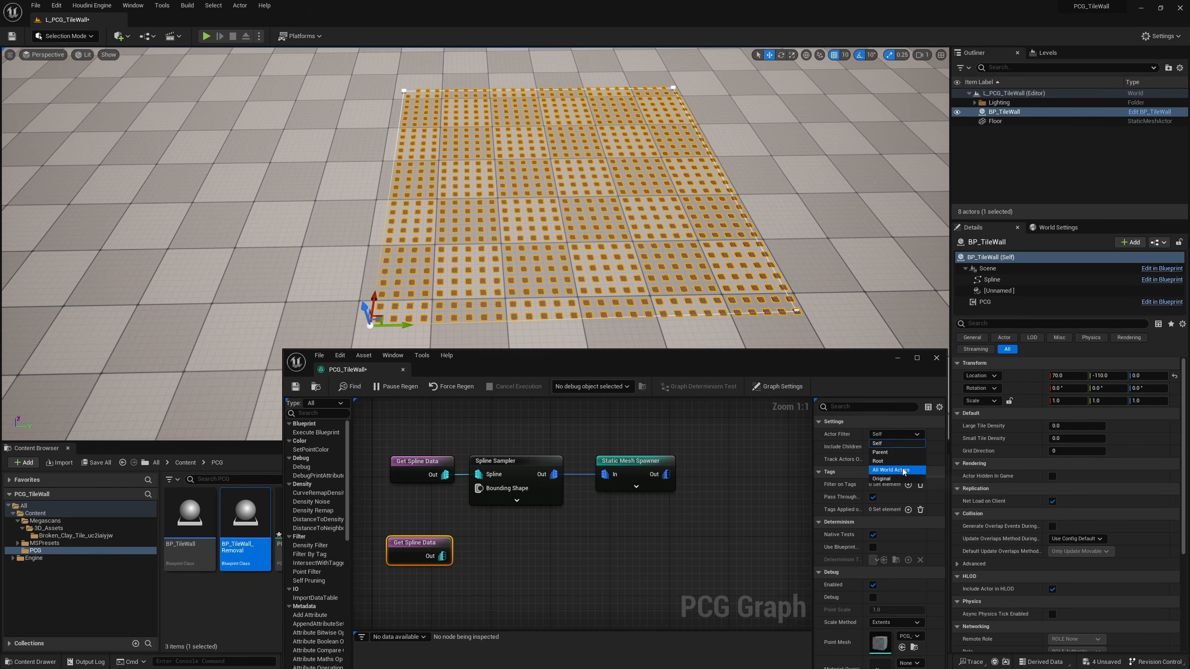
click(903, 471)
click(902, 471)
text(NoTile)
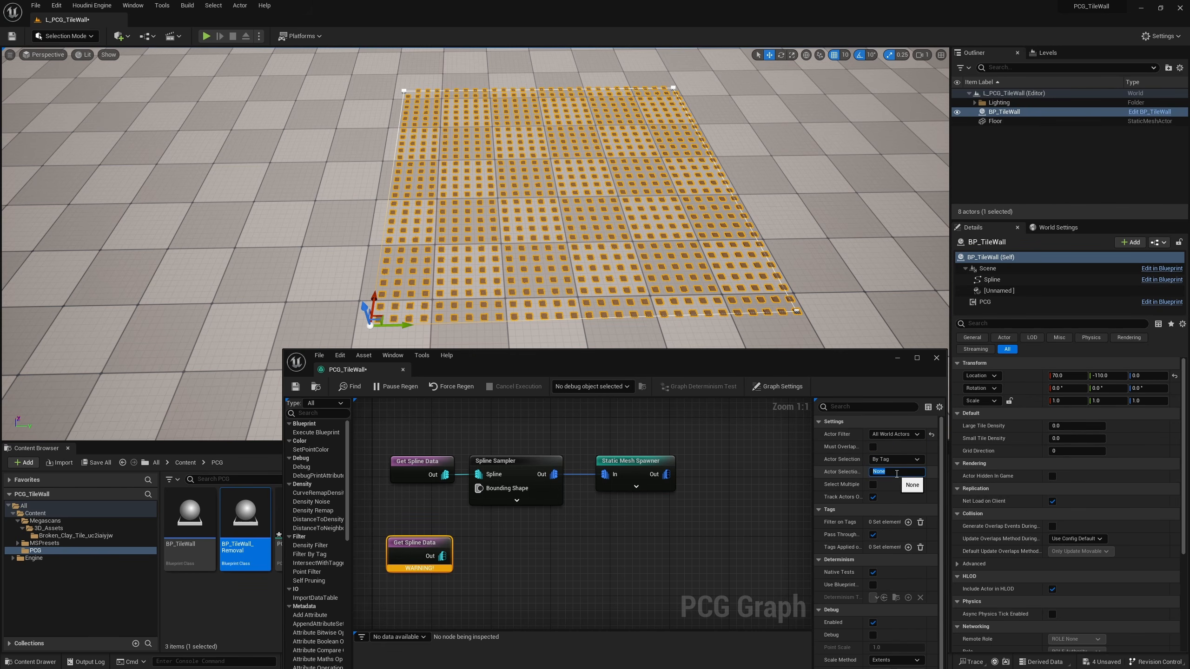
key(Return)
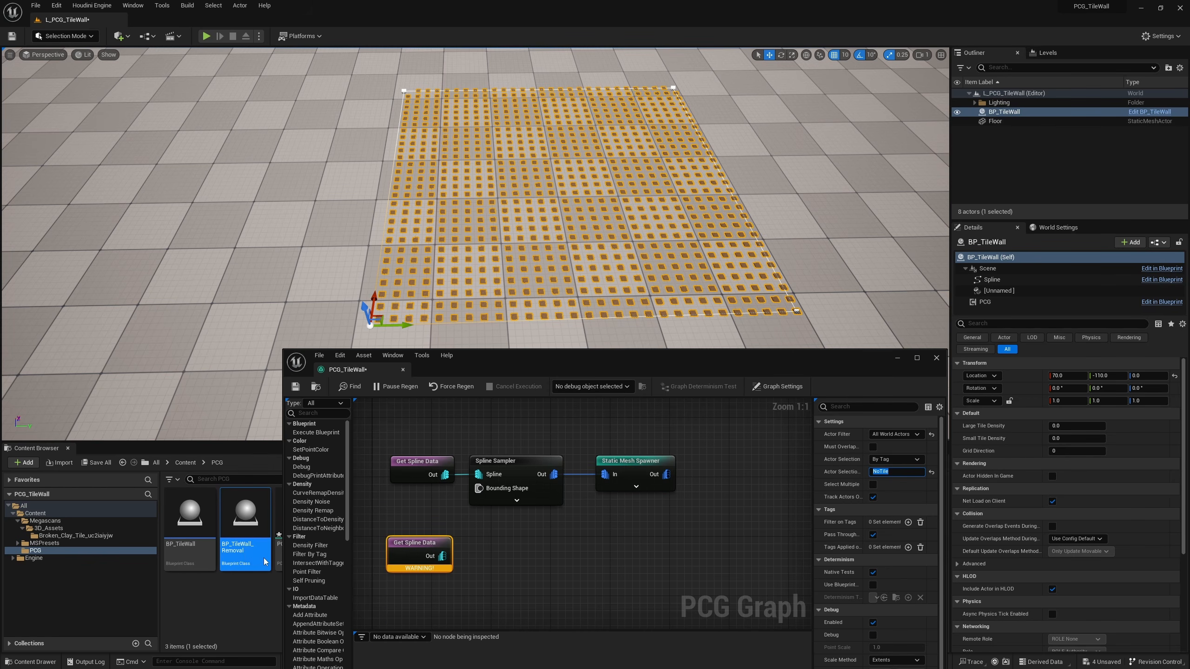
Duplicate the Spline Sampler and connect the second Get Spline Data node's output to the copy's Spline input
drag(519, 538, 532, 483)
key(ctrl+d)
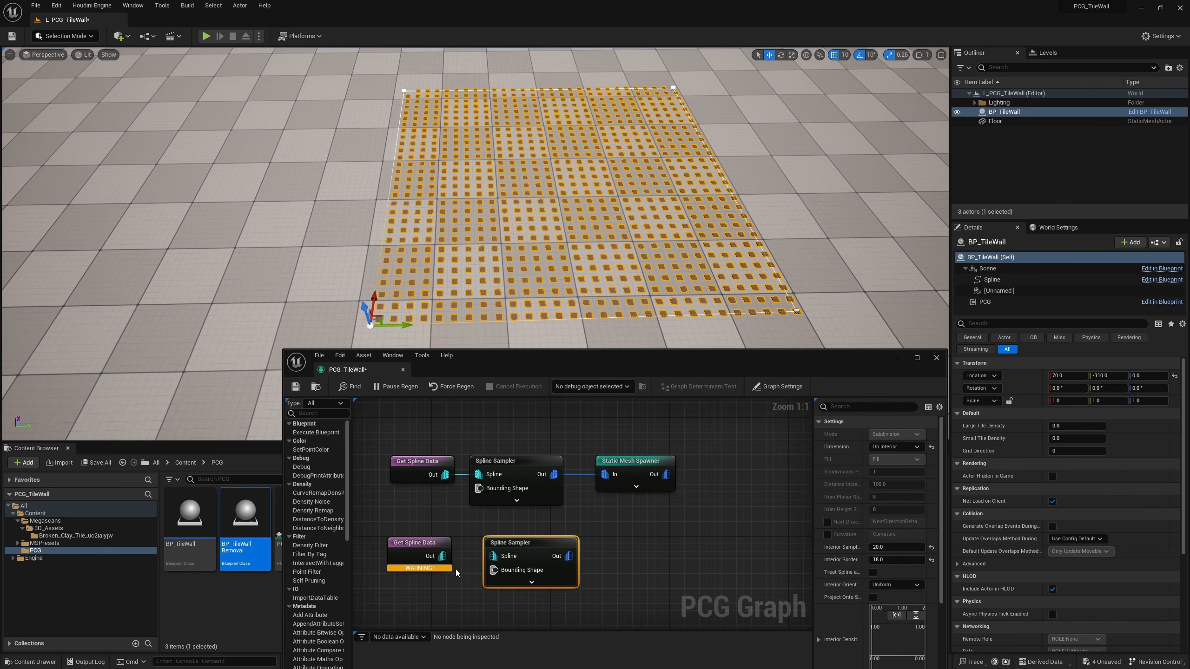
drag(438, 555, 491, 555)
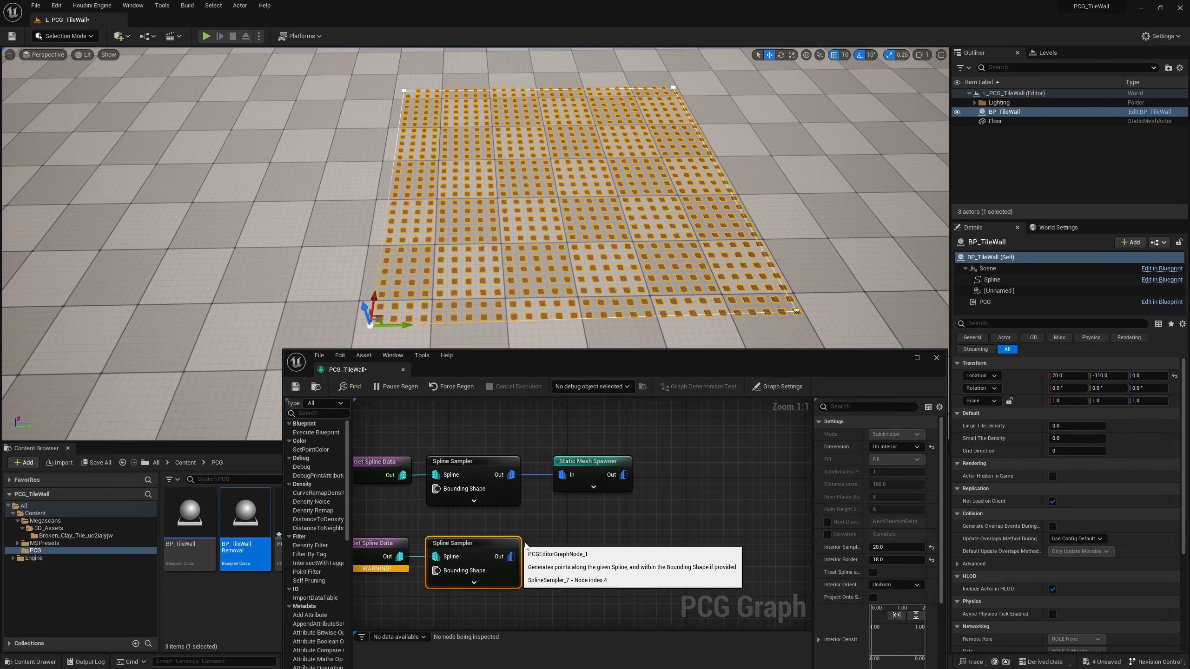
Move the Static Mesh Spawner farther from the samplers and set the second Spline Sampler's interior border sample spacing to 20
right_drag(636, 540, 609, 537)
drag(567, 456, 634, 457)
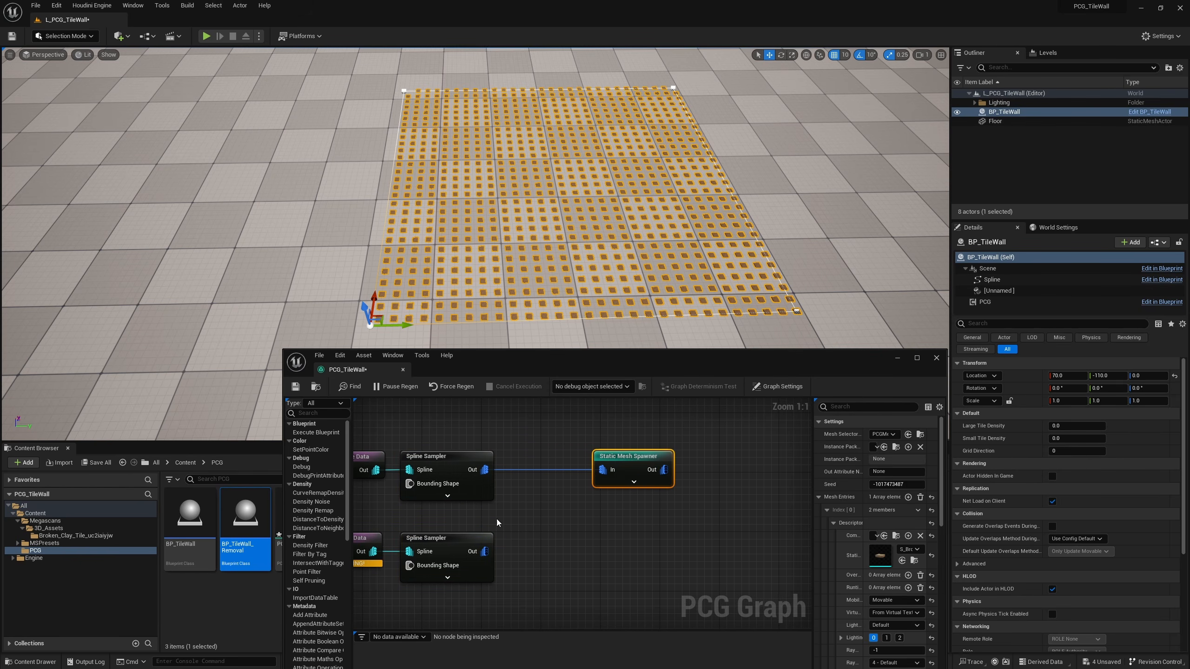
click(885, 559)
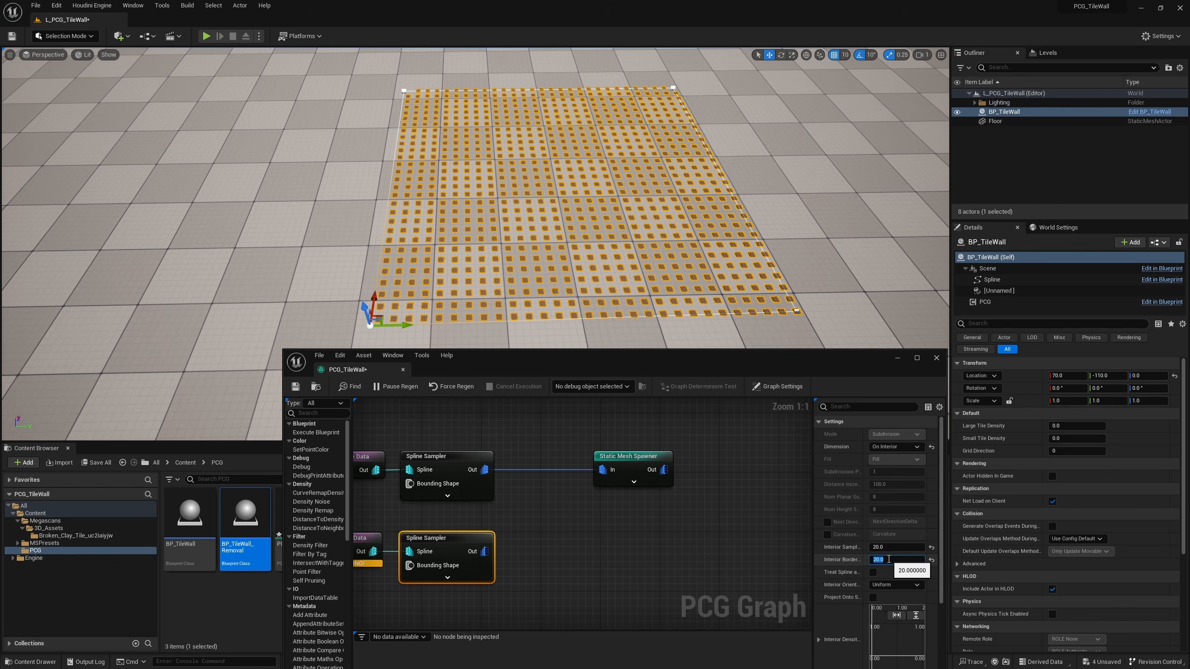
click(603, 536)
right_drag(603, 536, 603, 515)
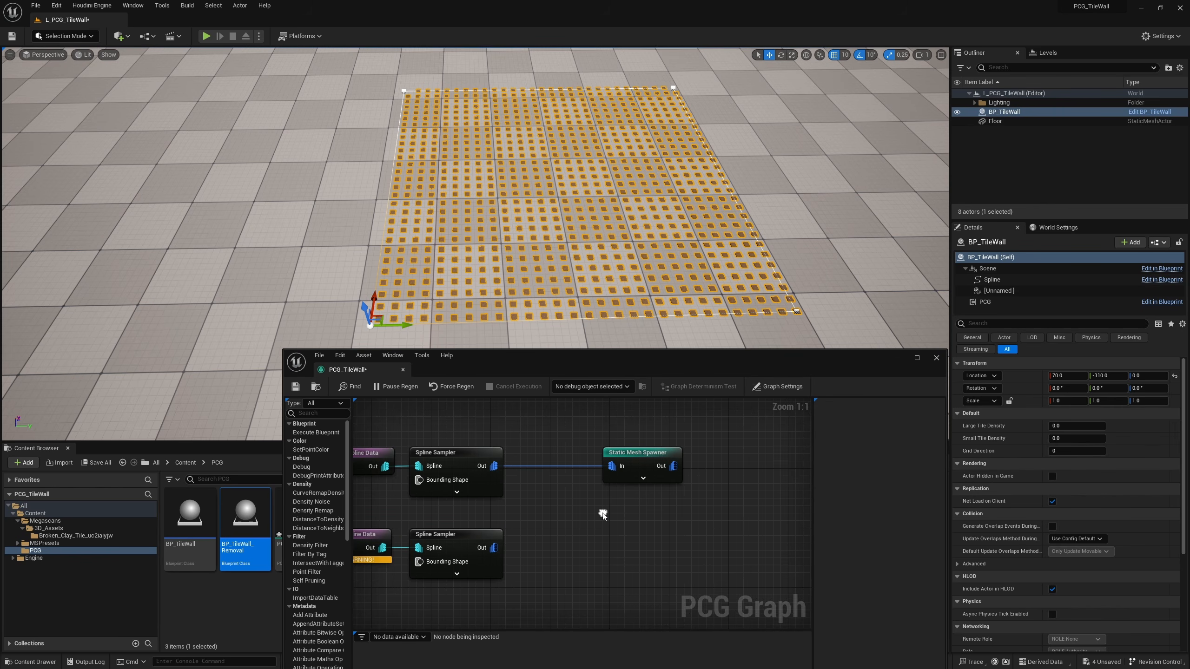
Break the link between the first Spline Sampler and the Static Mesh Spawner, and move the spawner farther away to make room
alt+click(596, 466)
drag(648, 455, 750, 454)
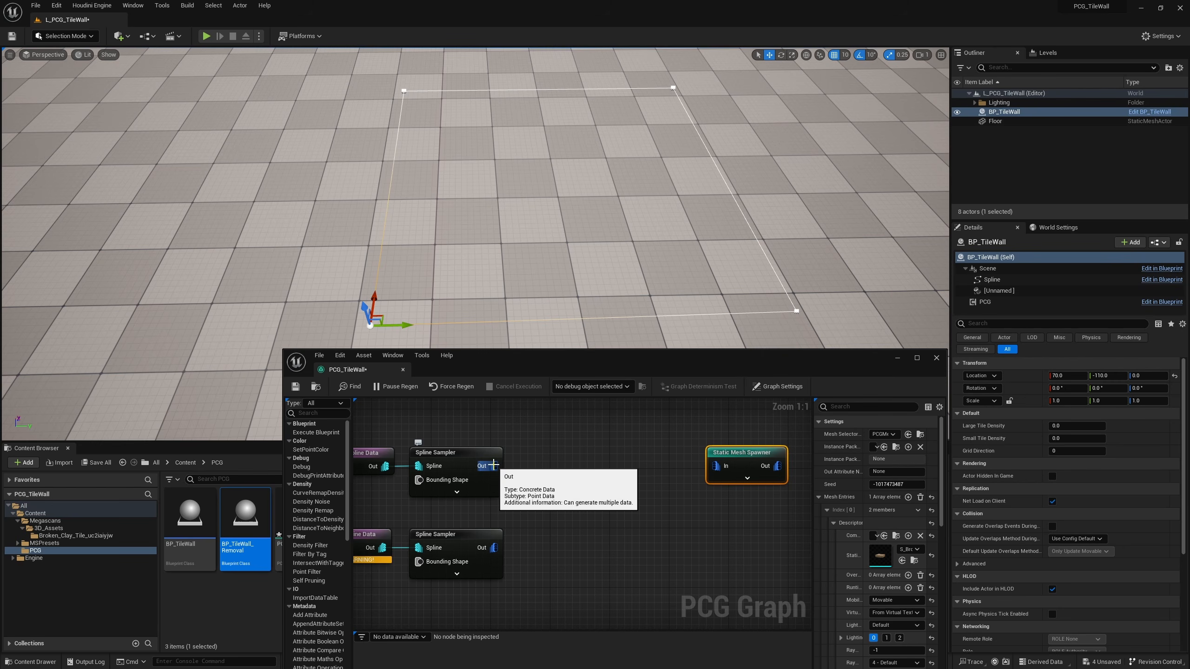
Feed the first Spline Sampler into a new Difference node as source, the second as differences, and connect its output to the Static Mesh Spawner
drag(493, 466, 570, 467)
drag(570, 467, 591, 452)
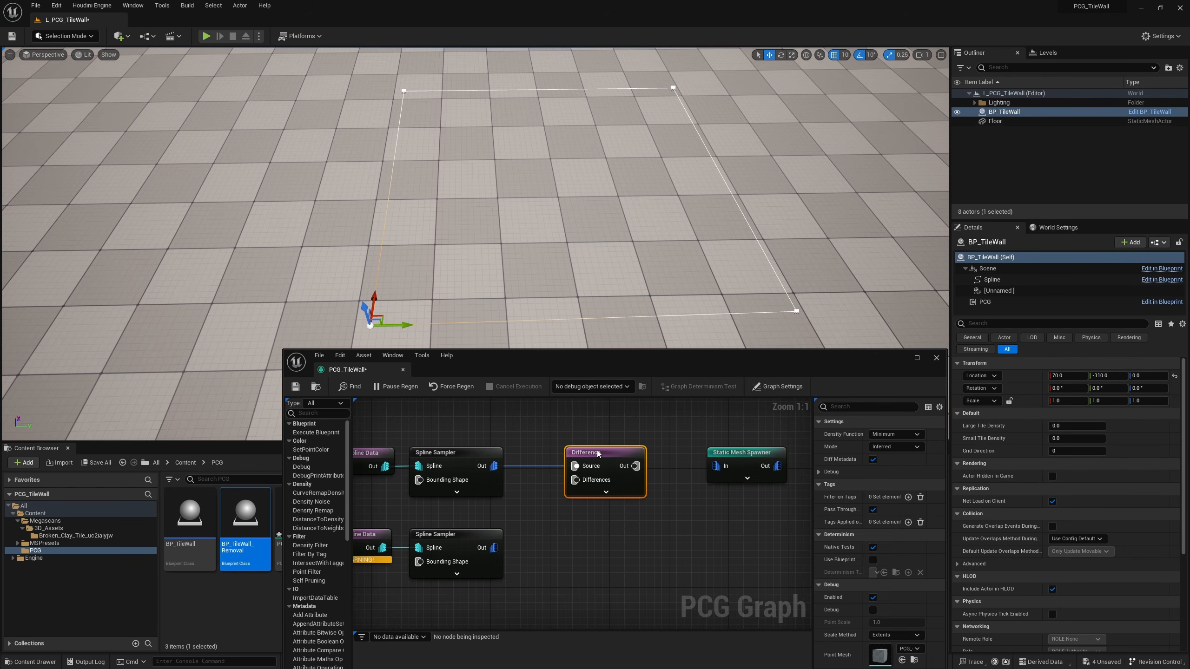
drag(493, 549, 568, 481)
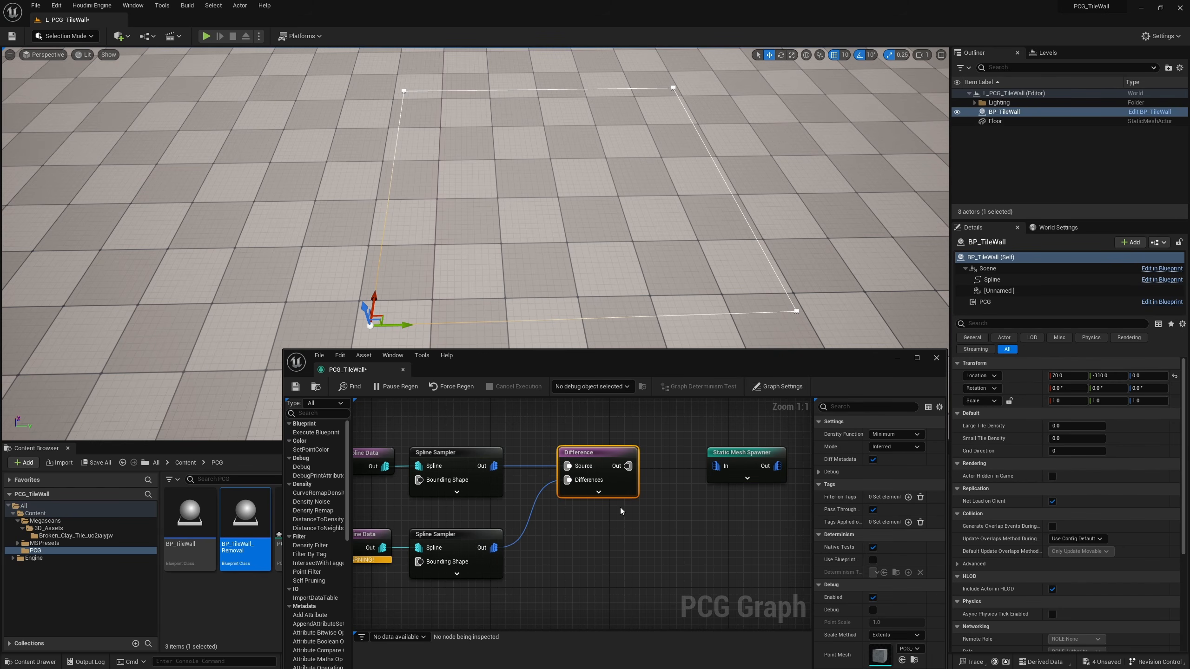
right_drag(358, 573, 411, 575)
mouse_move(410, 563)
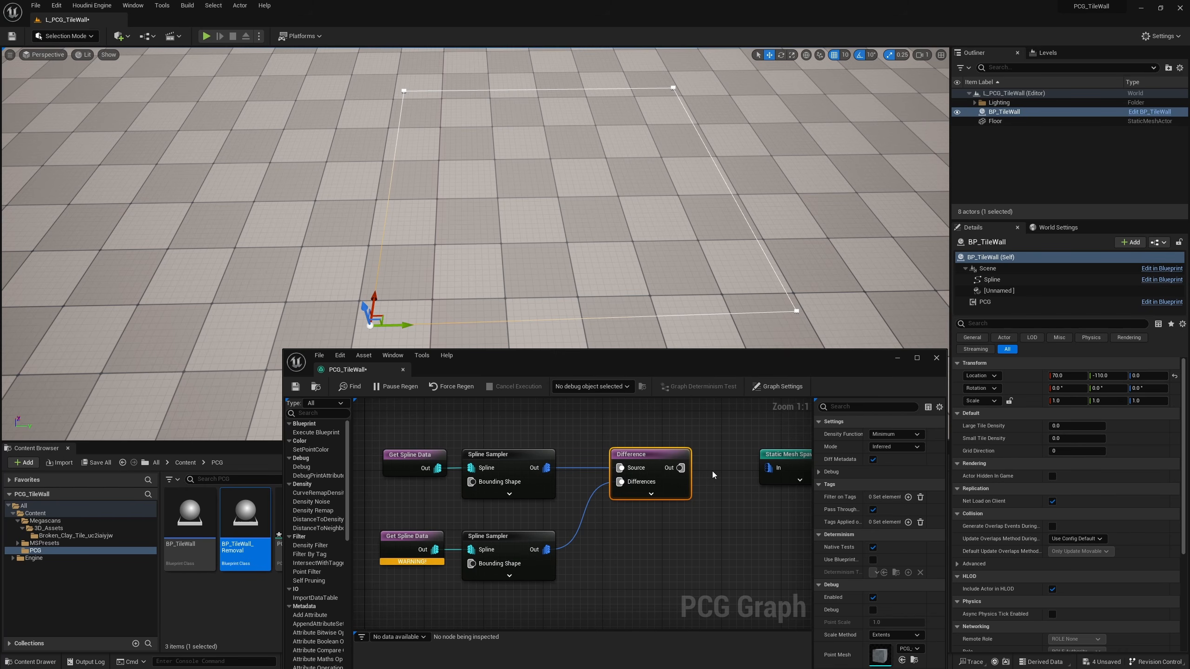
drag(680, 468, 768, 467)
right_drag(785, 483, 681, 491)
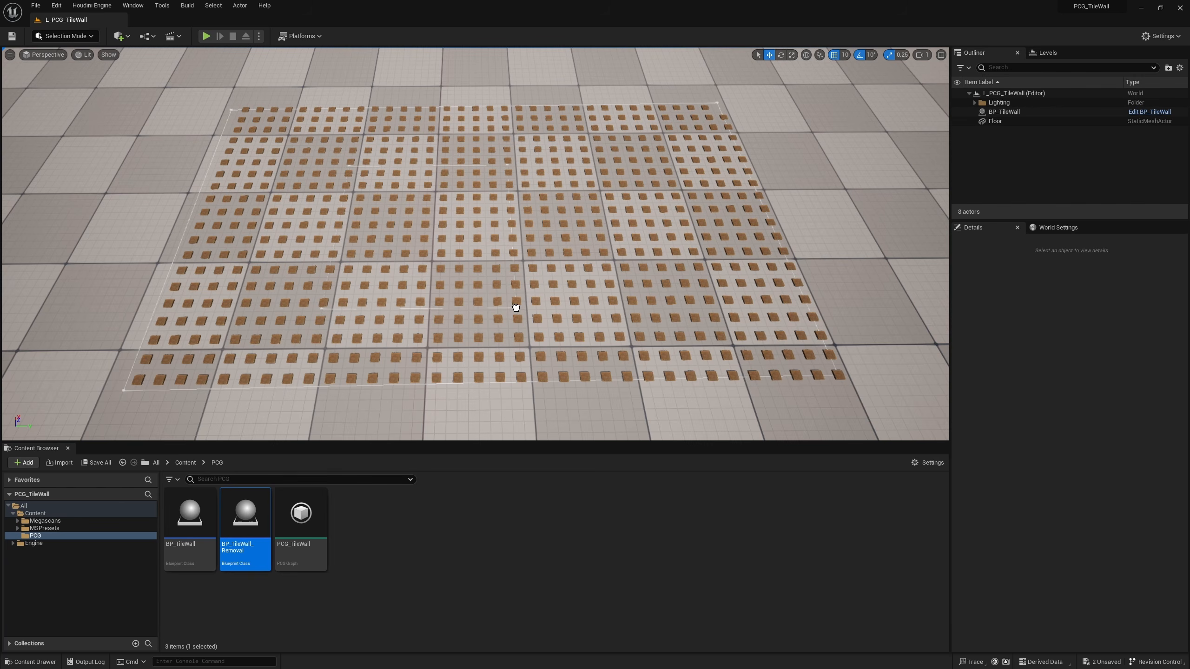
Try a BP_TileWall_Removal actor inside the tile area, moving it to 160, -400 and reshaping its far spline edge
drag(516, 307, 516, 305)
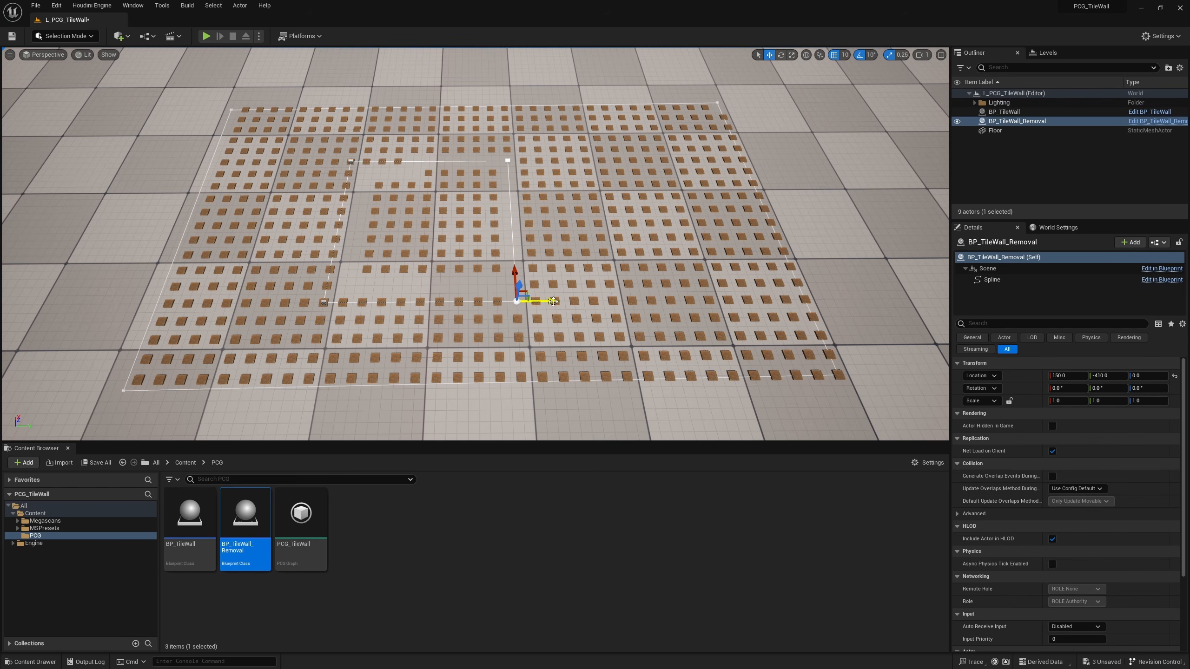
drag(553, 301, 521, 264)
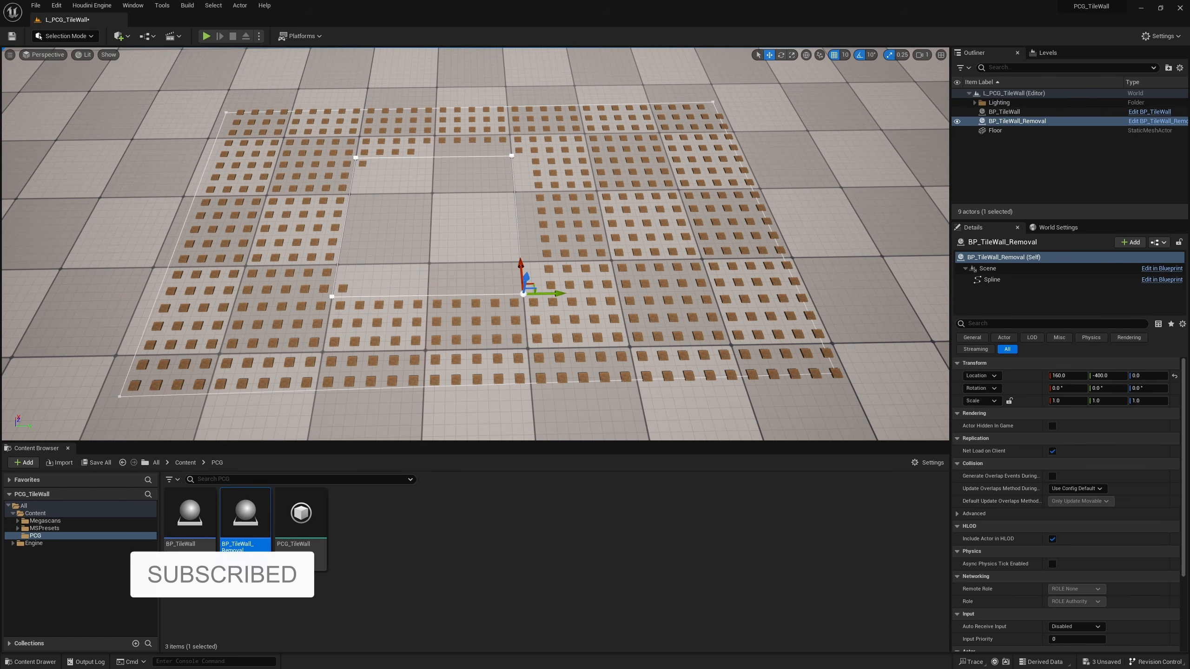
click(516, 154)
drag(508, 139, 505, 201)
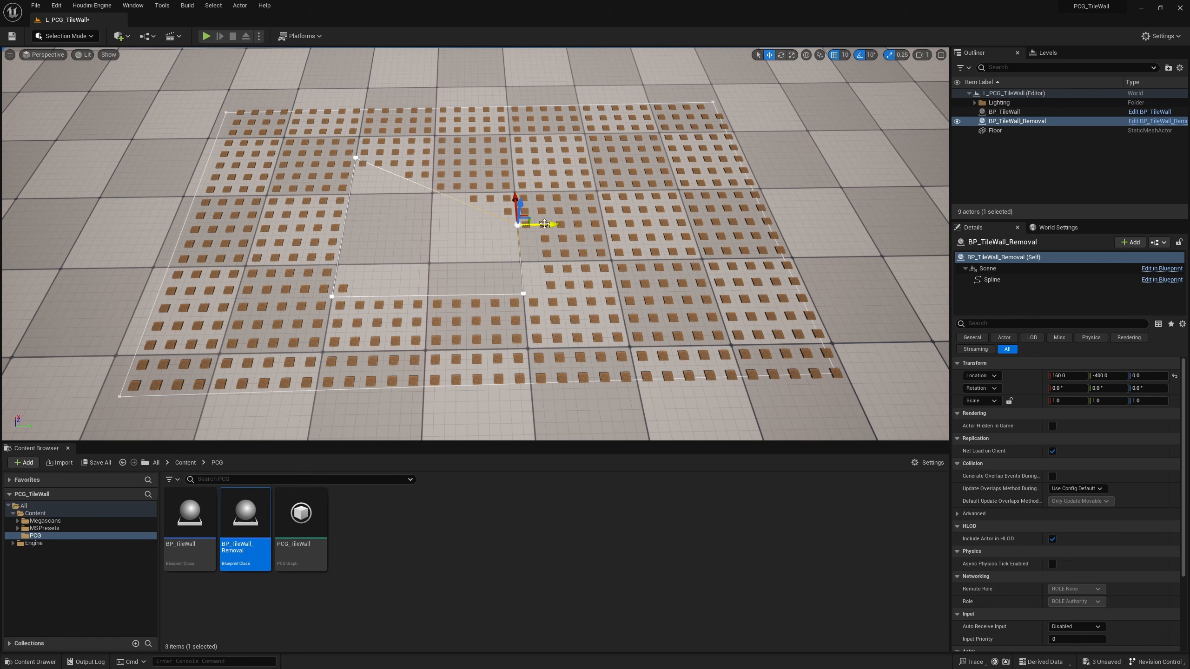
drag(515, 196, 429, 196)
key(Escape)
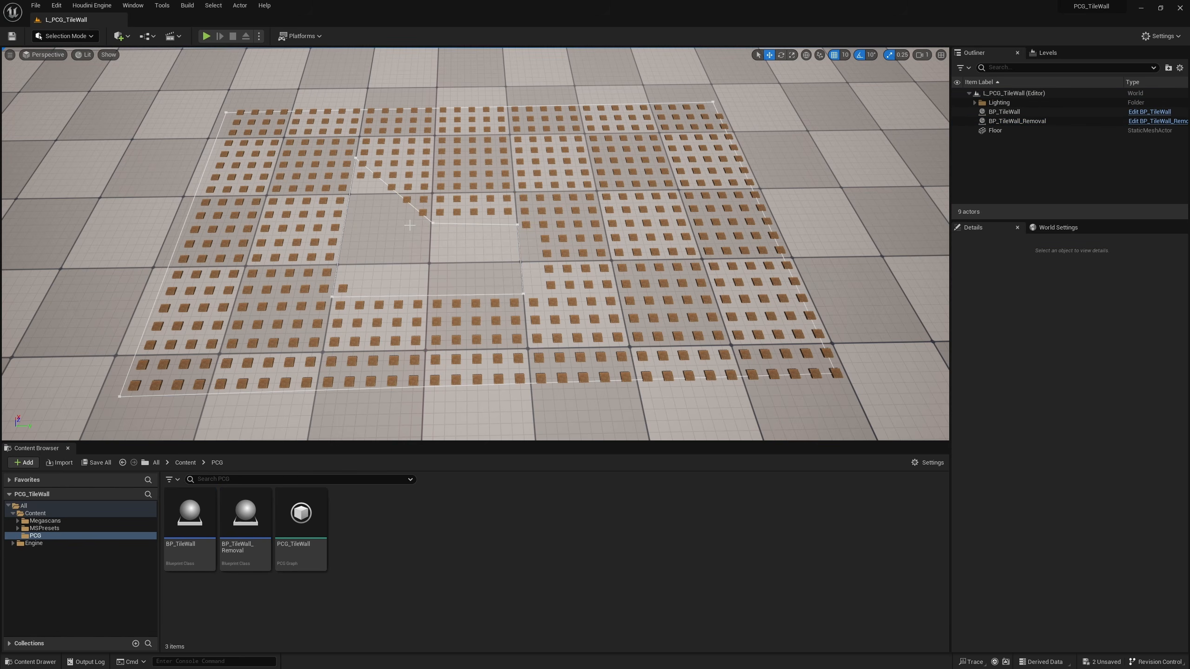
right_click(495, 301)
key(Escape)
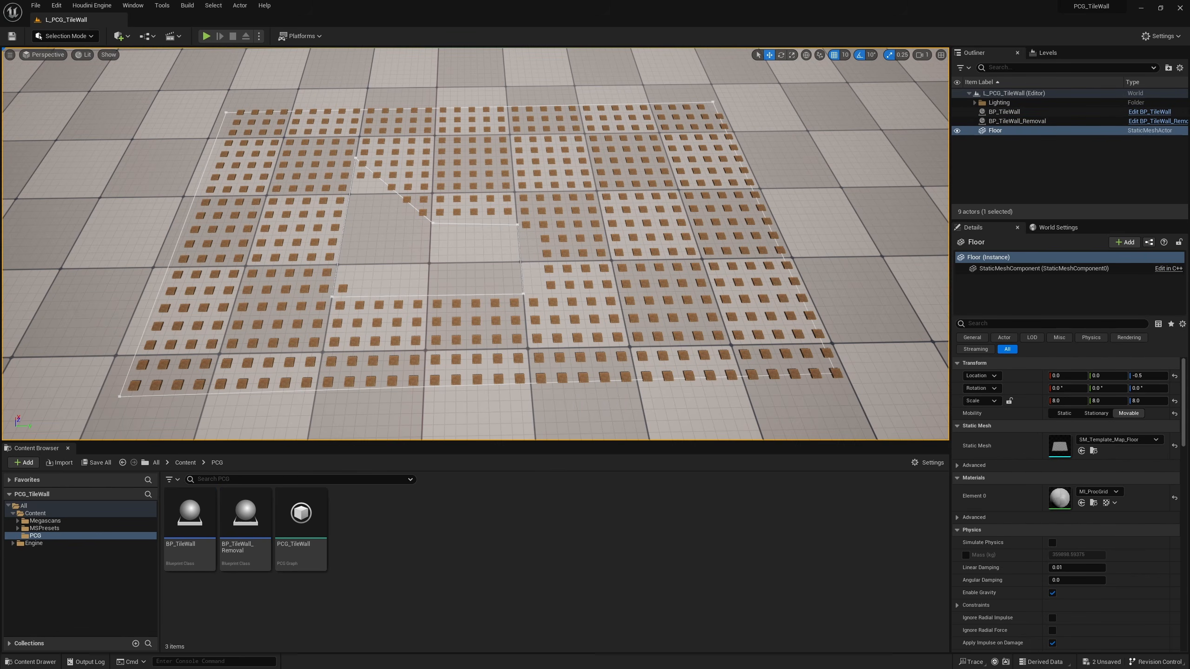
Delete the BP_TileWall_Removal actor from the level and regenerate BP_TileWall's PCG component
click(1029, 121)
key(Delete)
click(1073, 366)
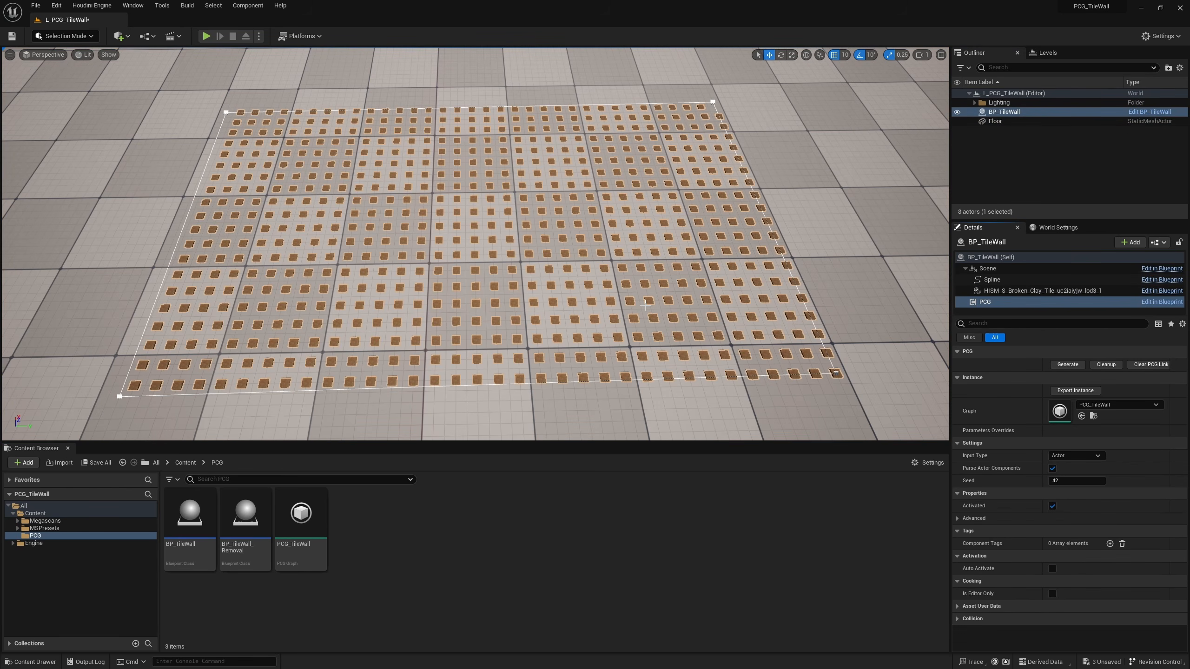
click(582, 378)
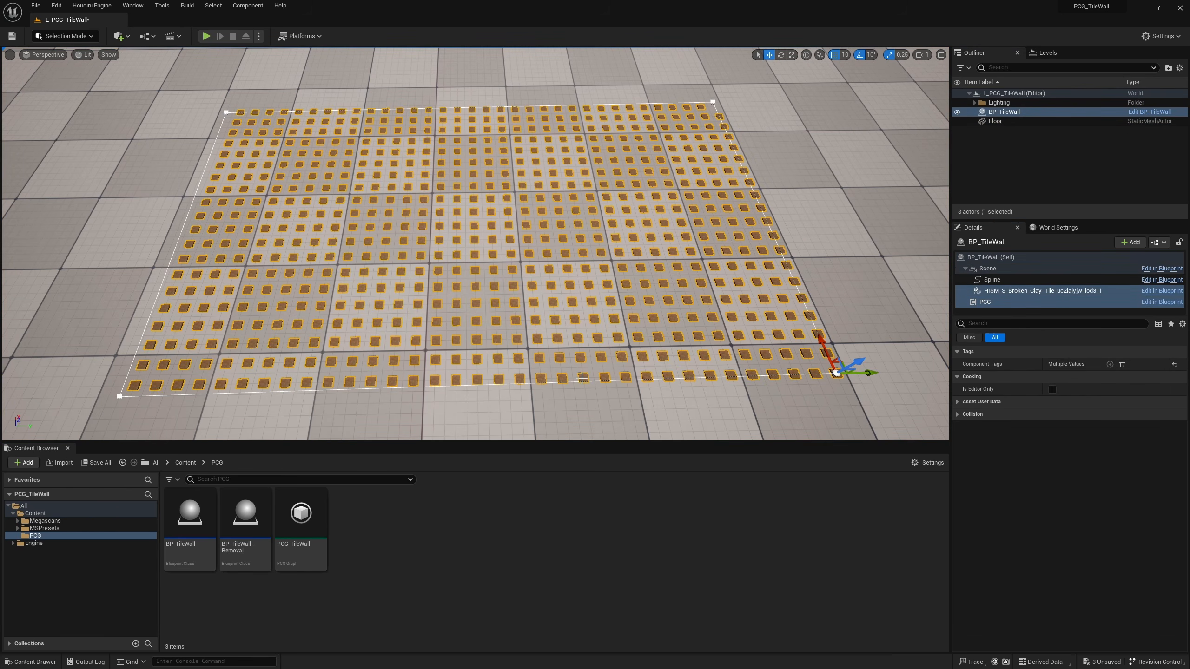
click(596, 394)
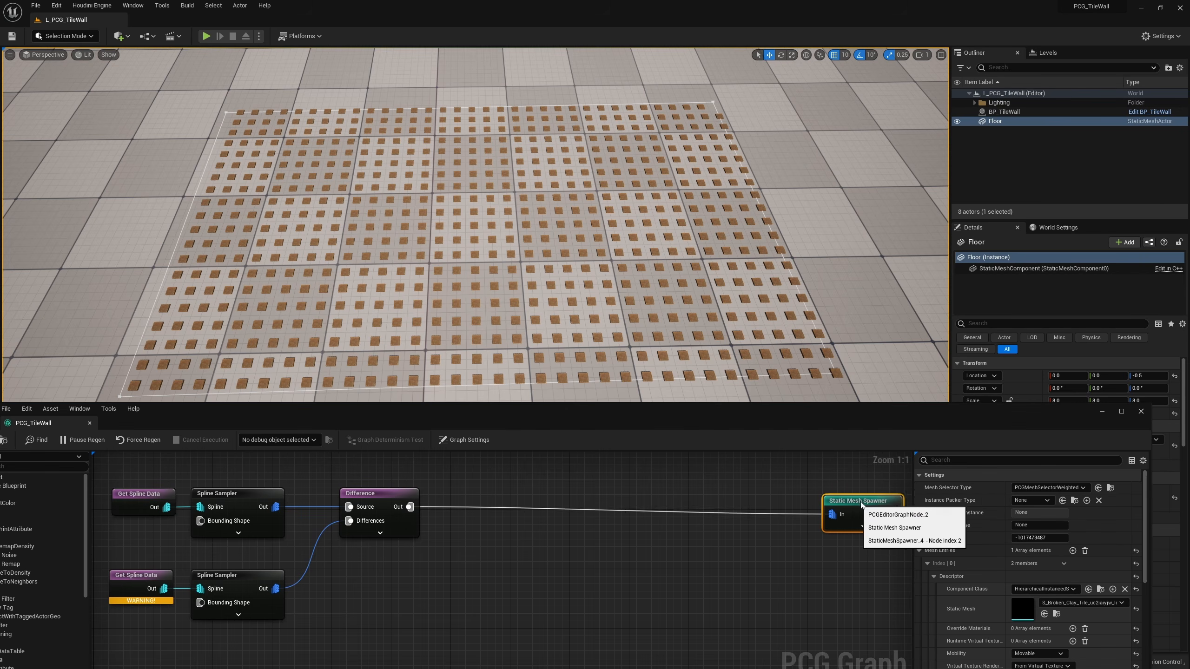
Add a Density Noise node from the Difference node's output, followed by a Density Filter node
drag(408, 506, 469, 546)
text(densi)
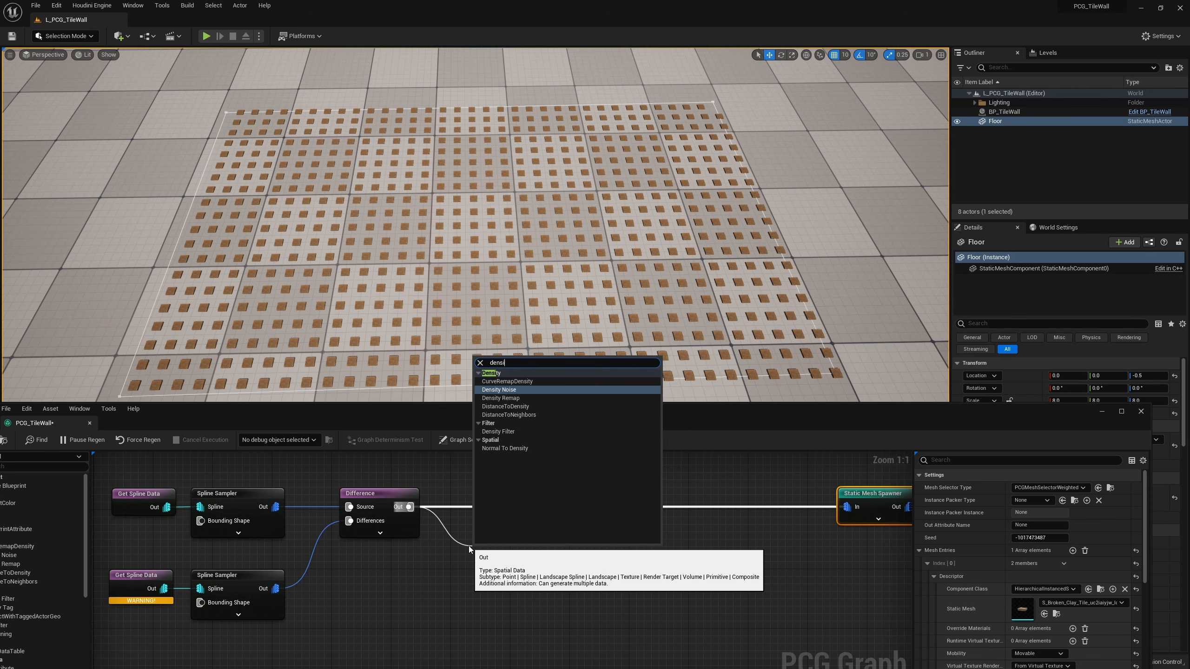
key(Return)
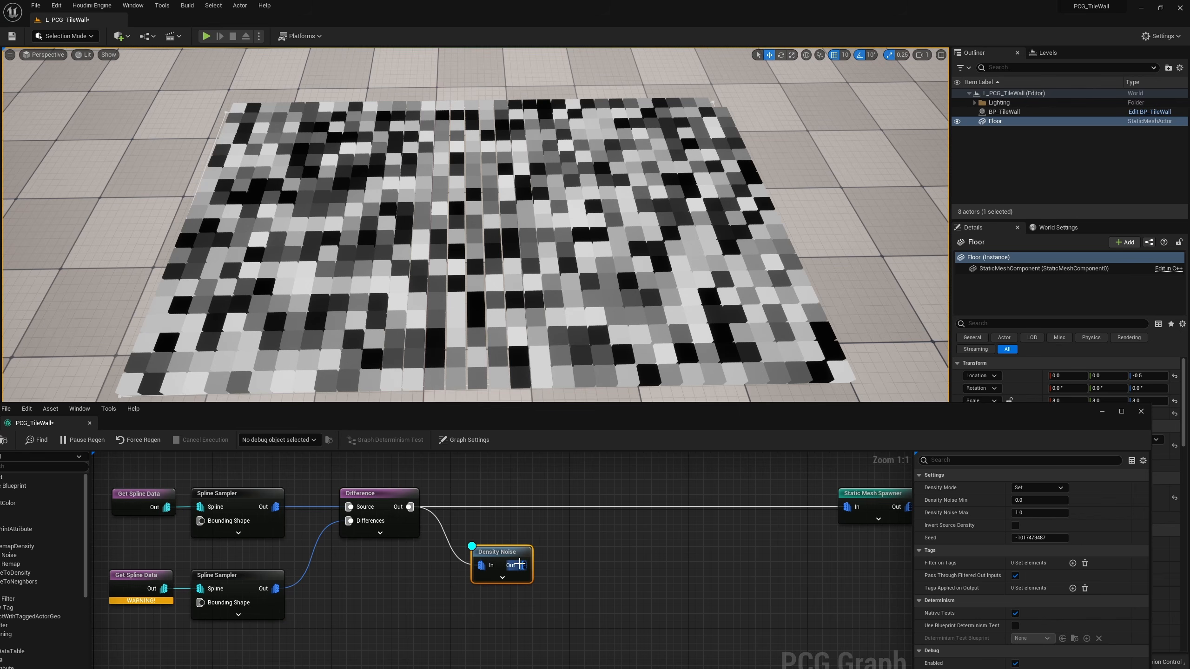
drag(519, 565, 595, 565)
click(598, 557)
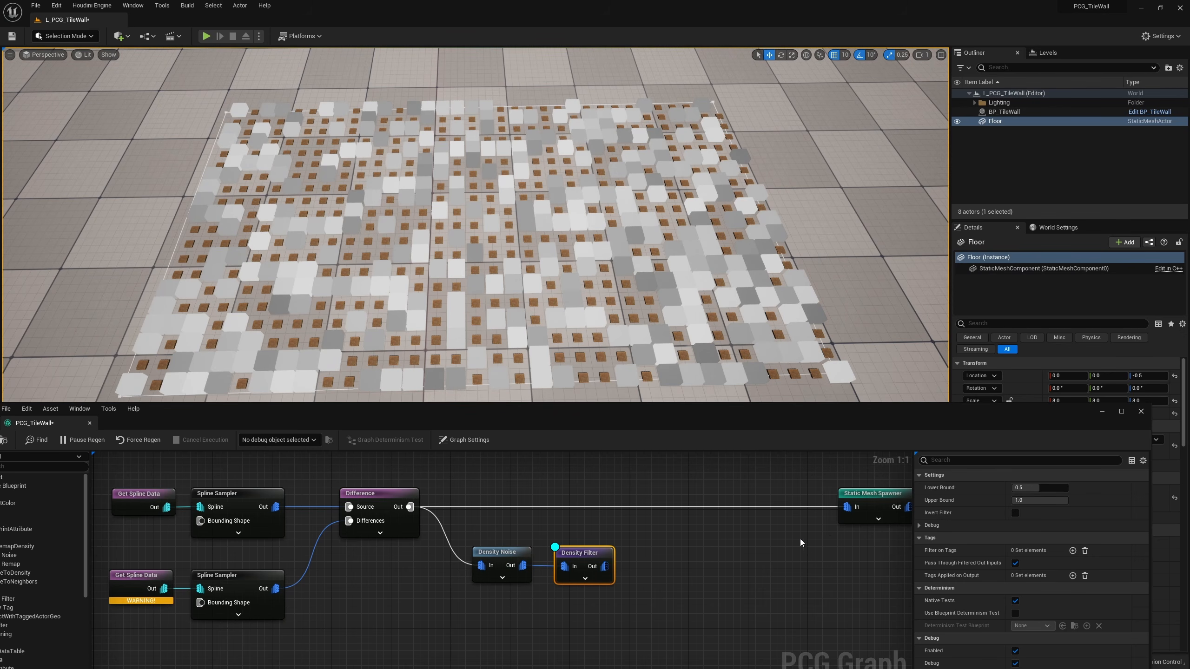
Replace the Difference node's link to the Static Mesh Spawner with the Density Filter's output, and align both density nodes in the row
alt+click(853, 512)
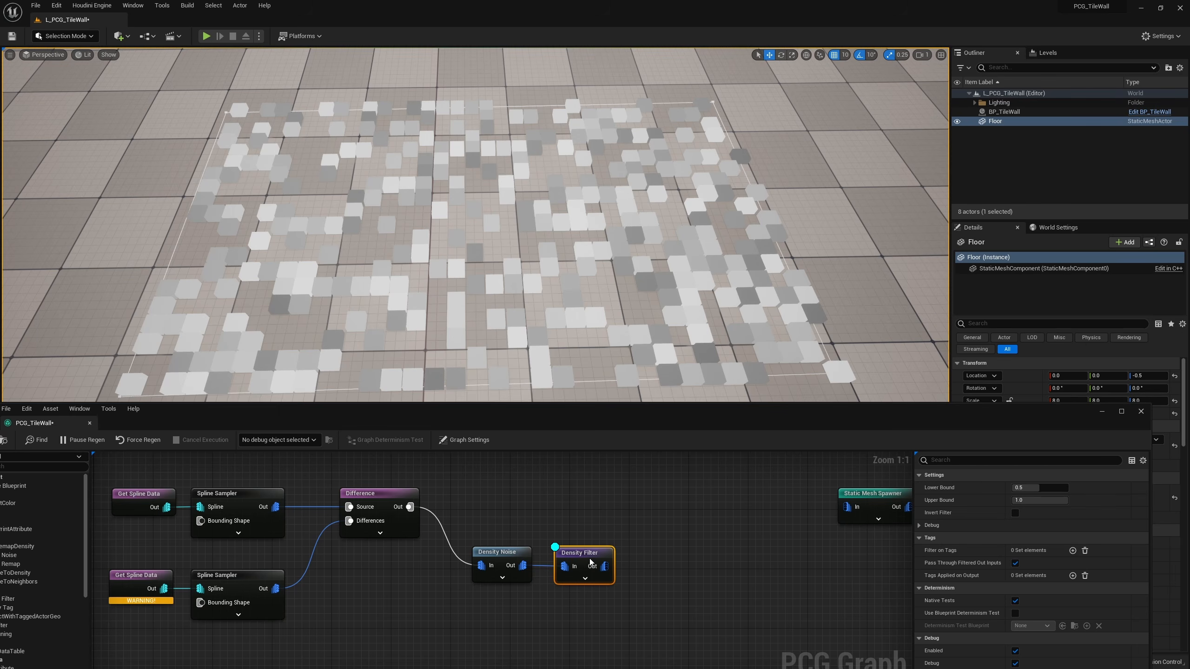
key(d)
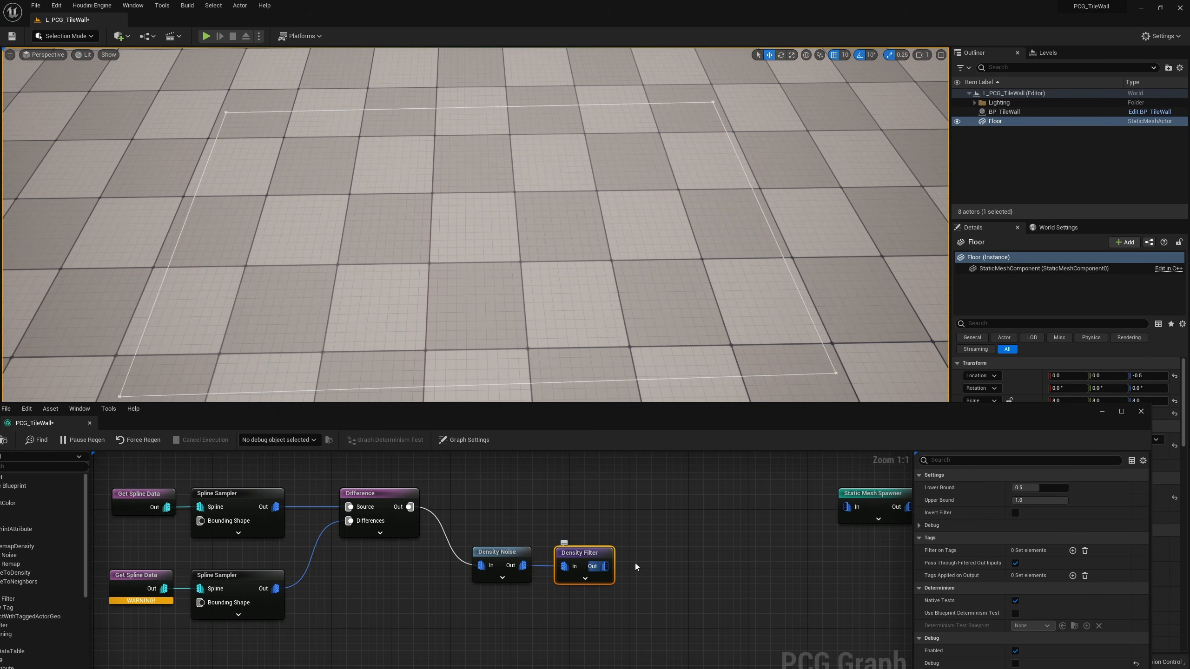
drag(605, 566, 846, 506)
ctrl+click(507, 575)
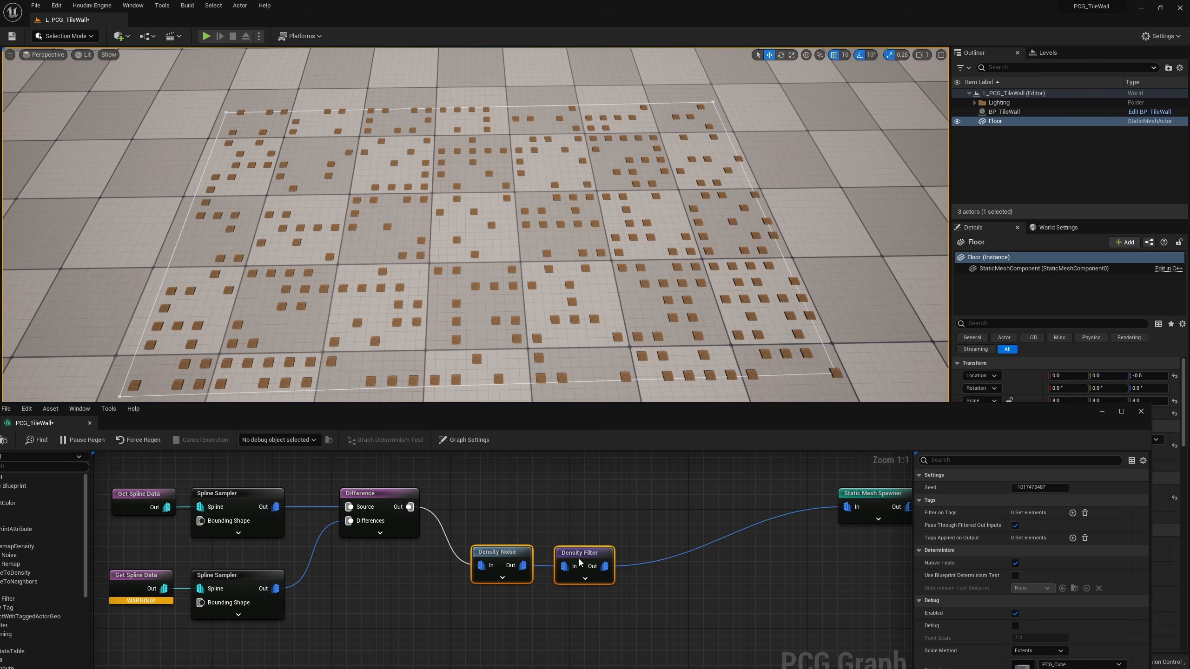
drag(573, 549, 544, 490)
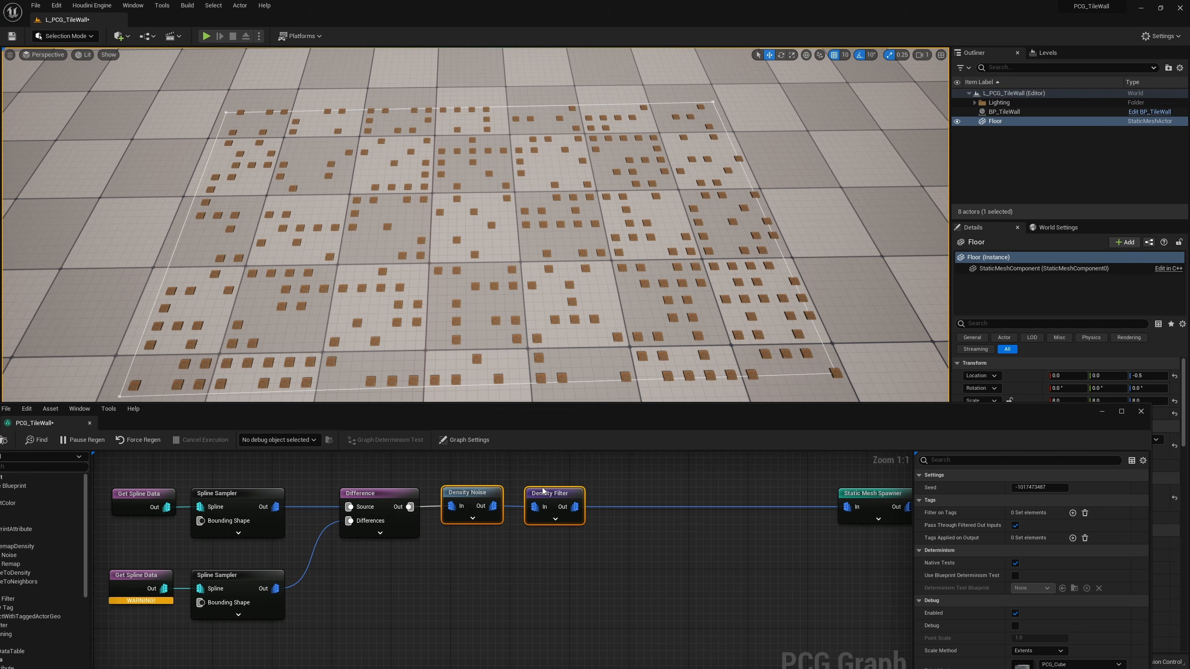
click(566, 486)
Try lower bounds of 0.2 and 0.1 on the Density Filter, and settle on a lower bound of 0
click(559, 500)
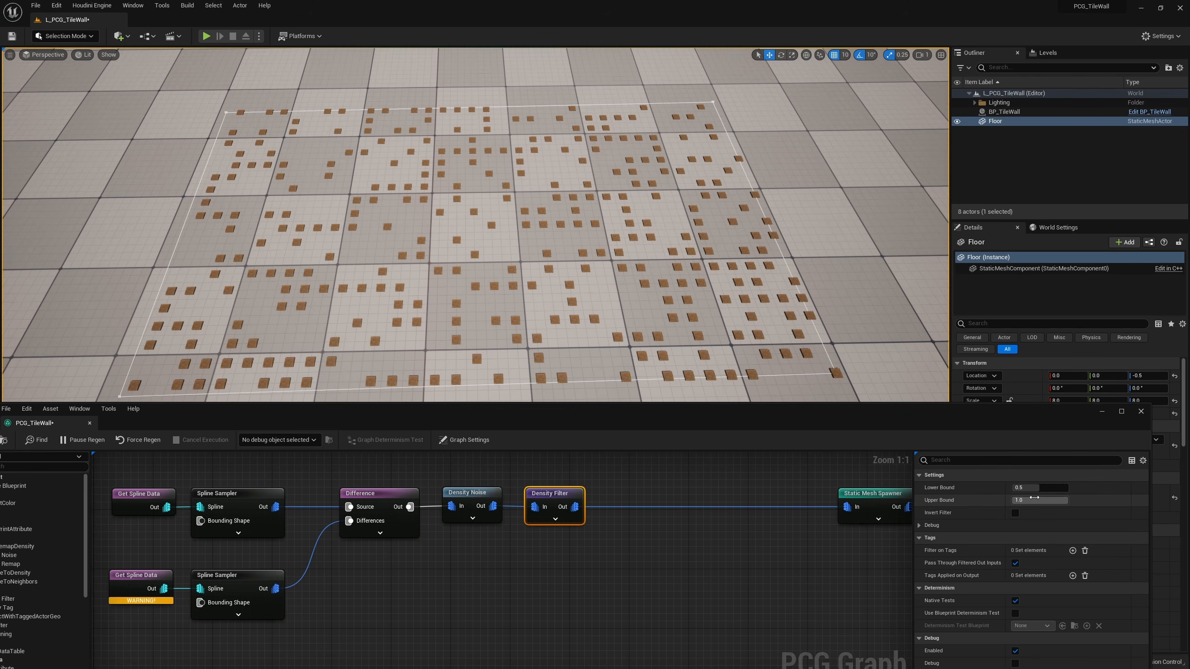
mouse_move(1036, 487)
click(1034, 487)
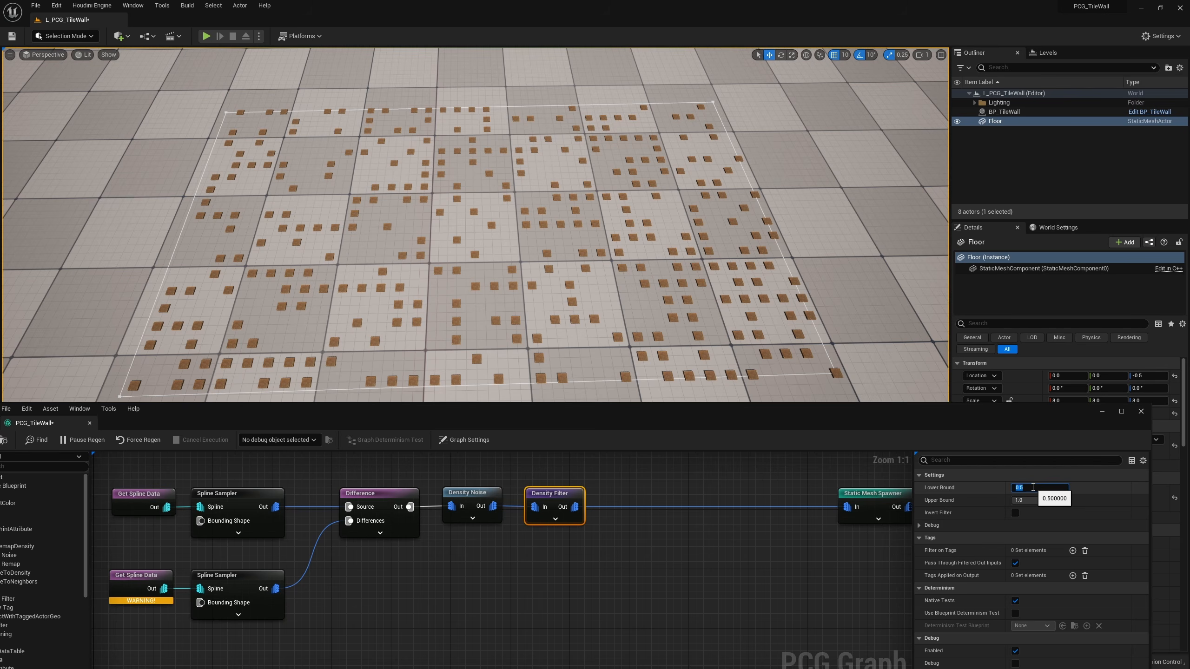
text(.2)
key(Return)
text(.1)
key(Return)
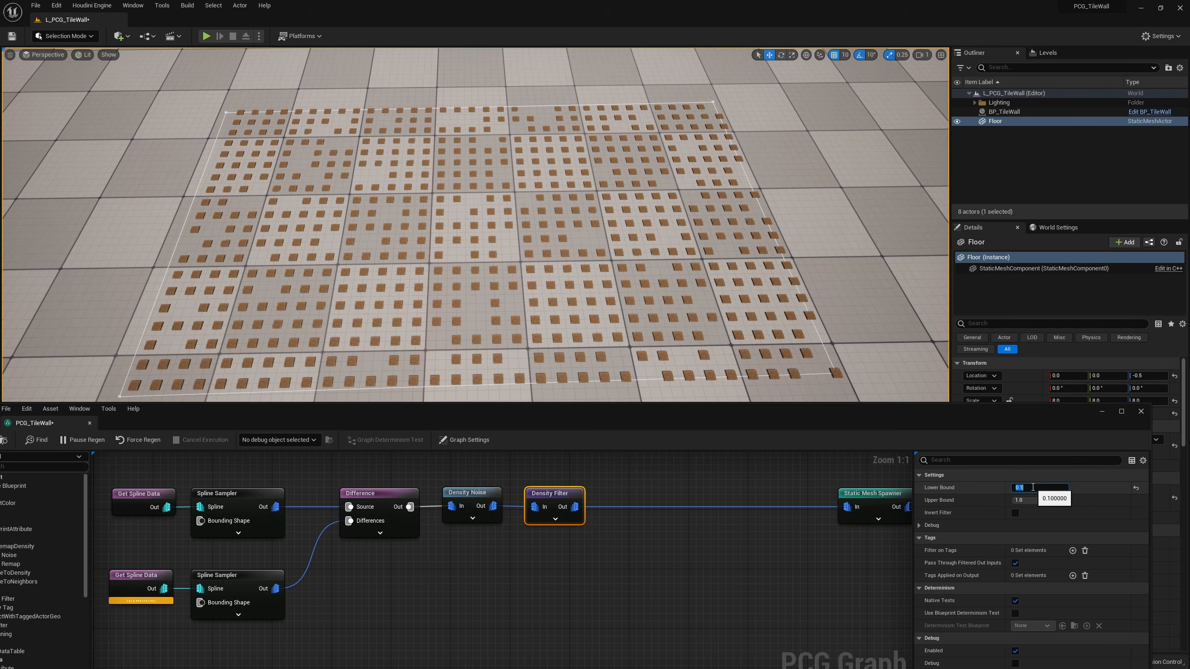
text(0)
key(Return)
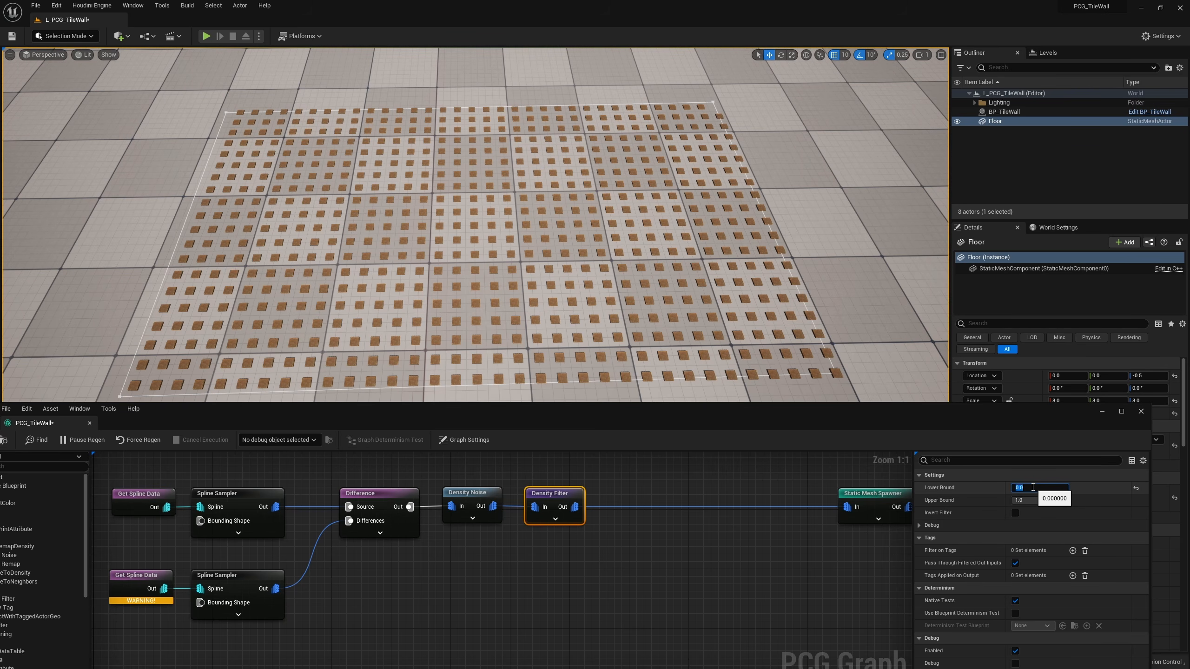
key(Return)
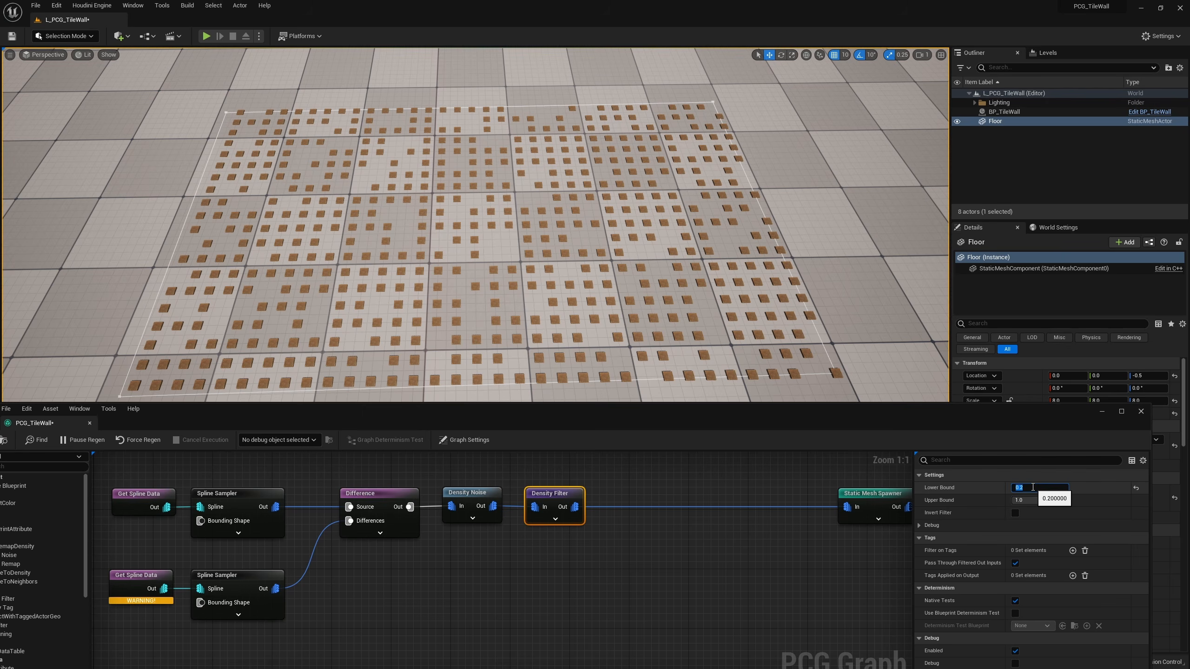
text(0)
key(Return)
click(554, 535)
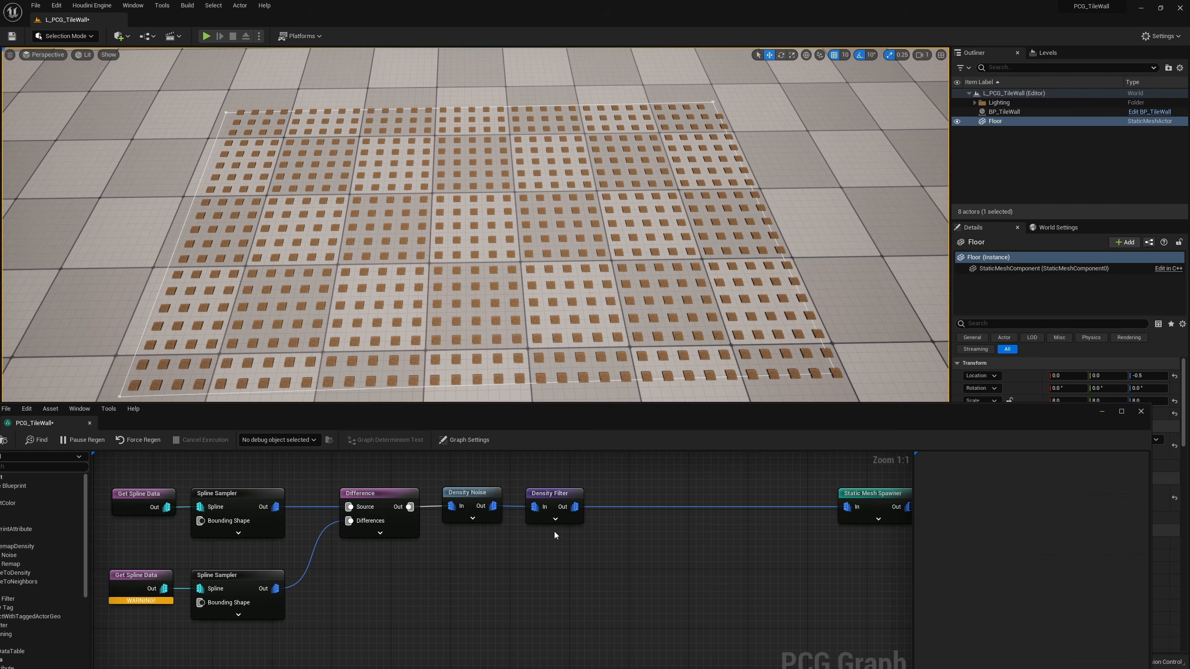
Add a Get Actor Property node below the density nodes
right_click(441, 556)
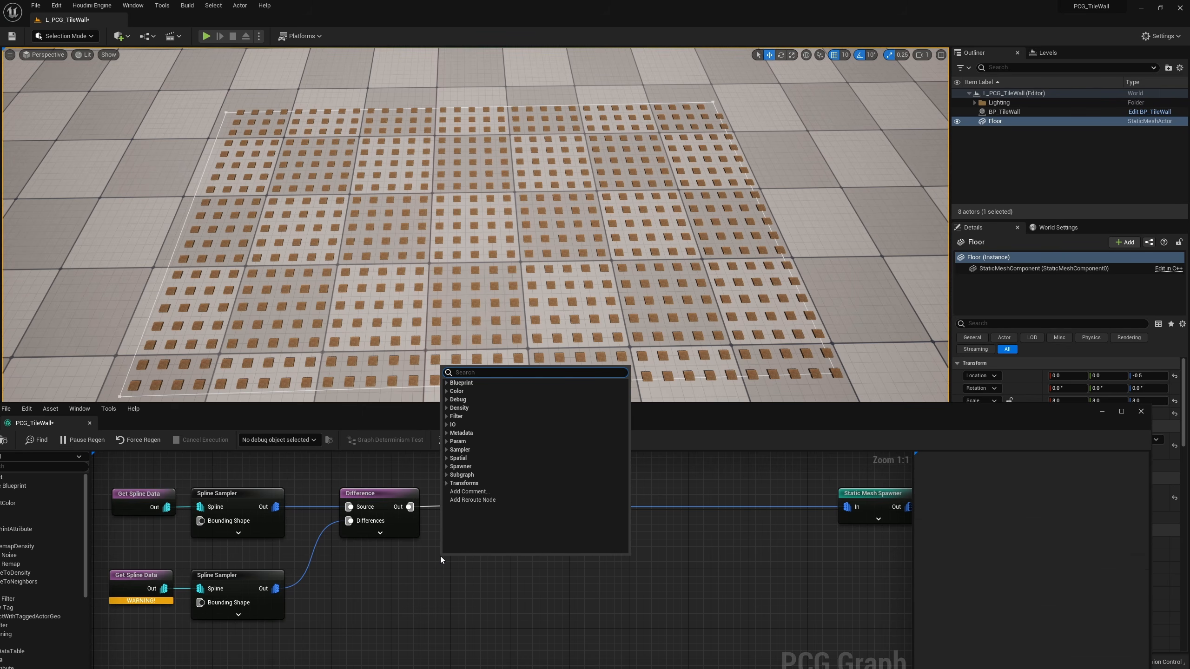
text(get act)
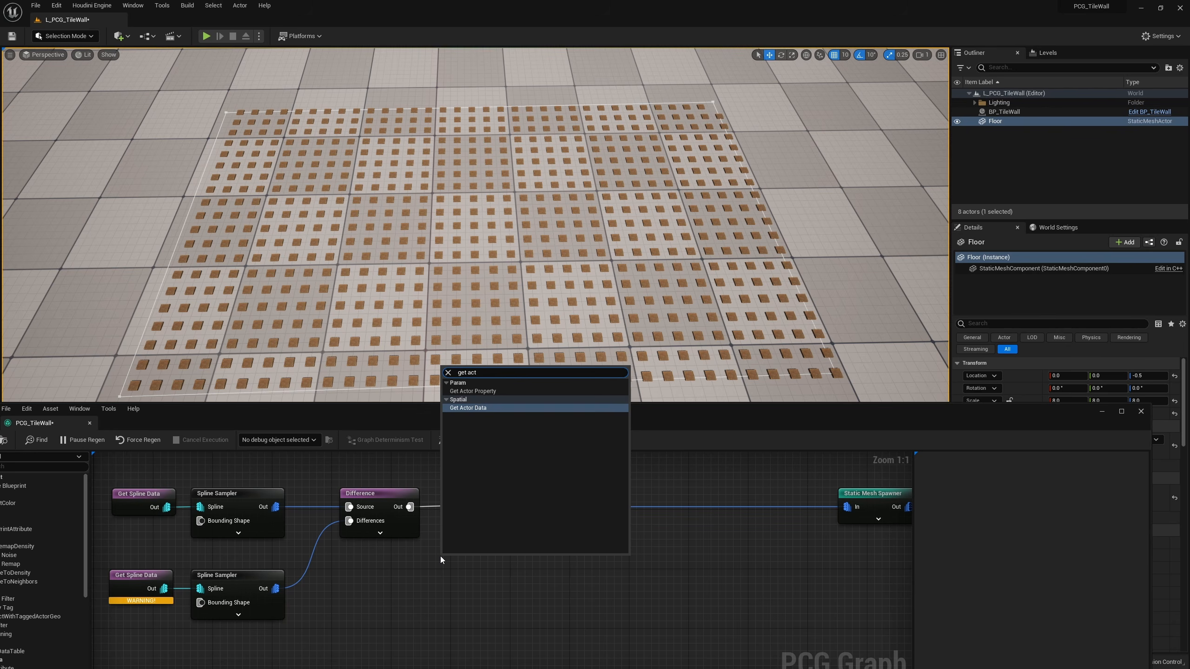
key(Up)
key(Return)
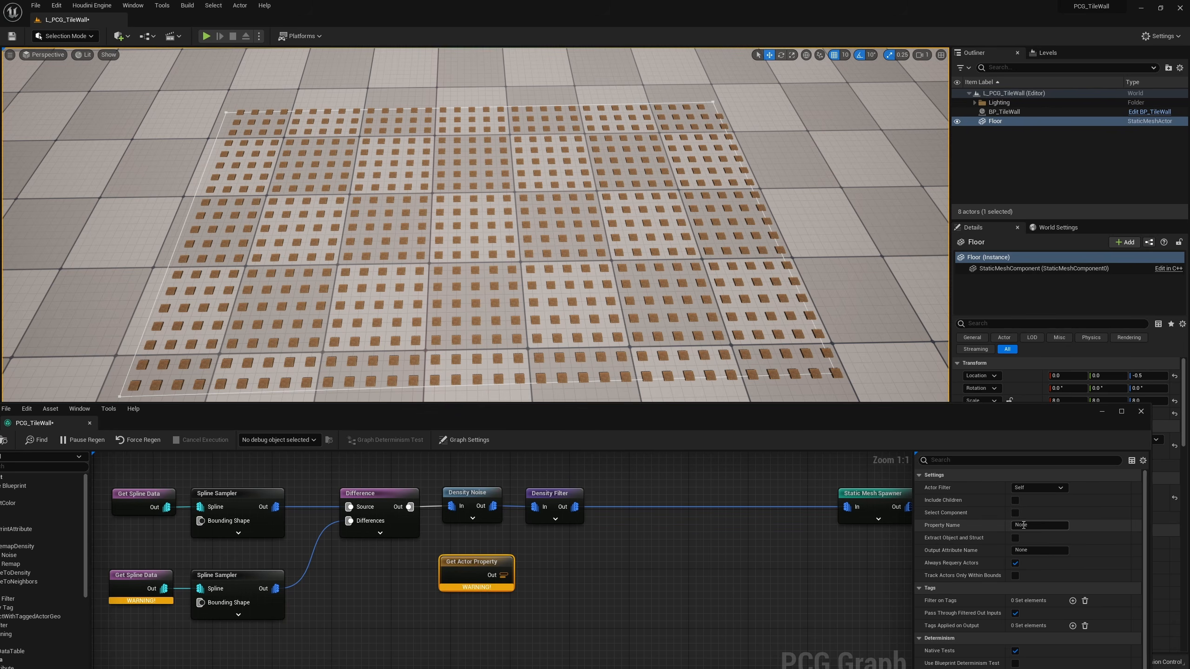
Copy the Large Tile Density variable's name from BP_TileWall and set it as the Get Actor Property node's property name
click(1042, 525)
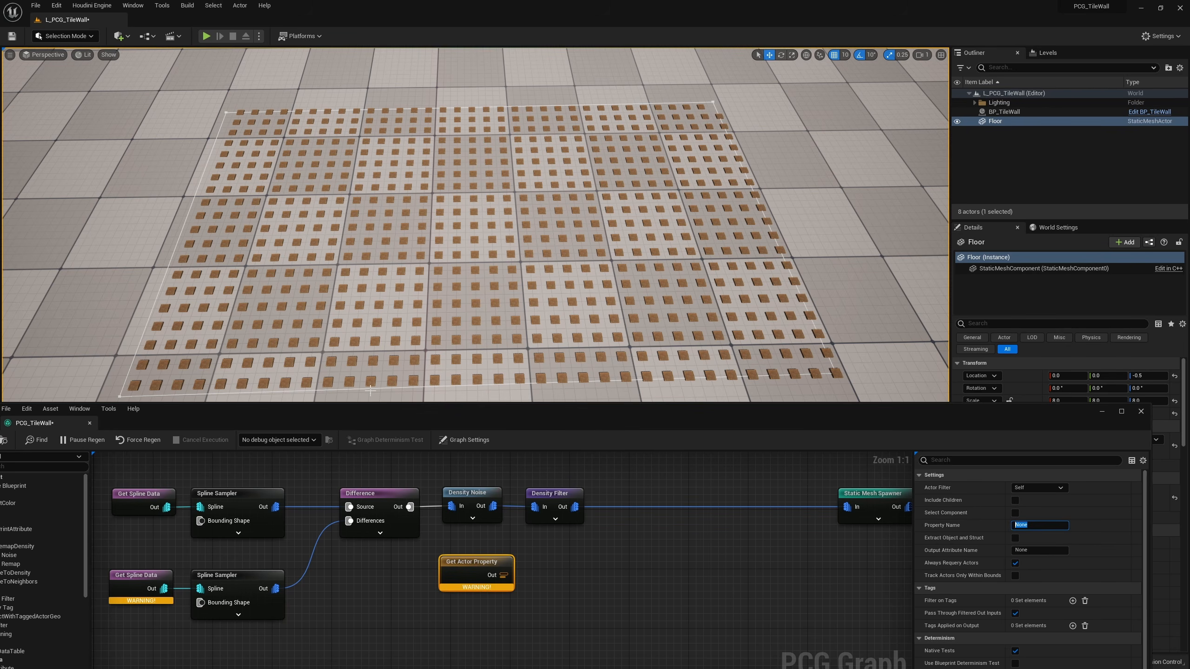
drag(392, 415, 731, 265)
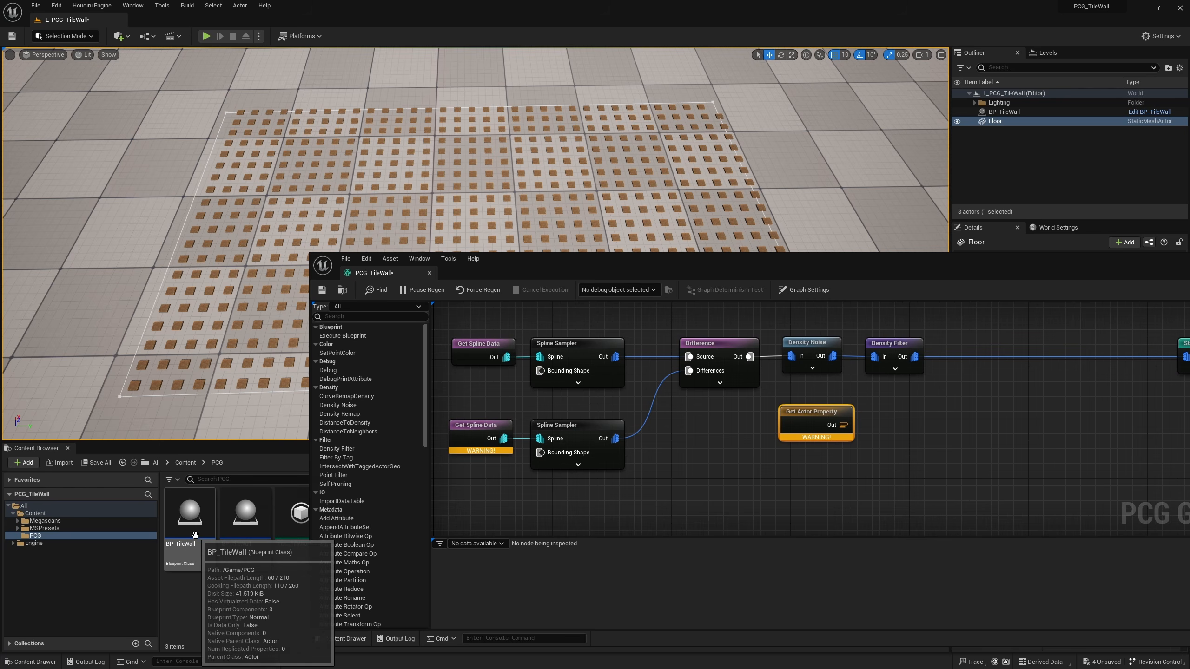
double_click(194, 515)
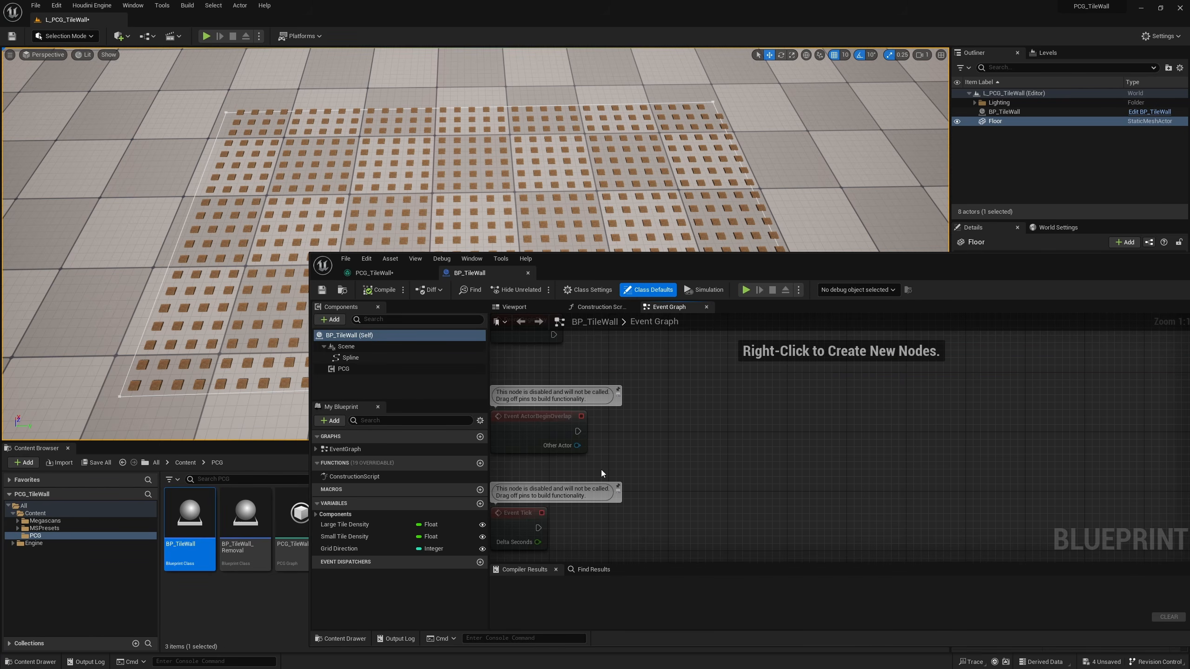
click(355, 525)
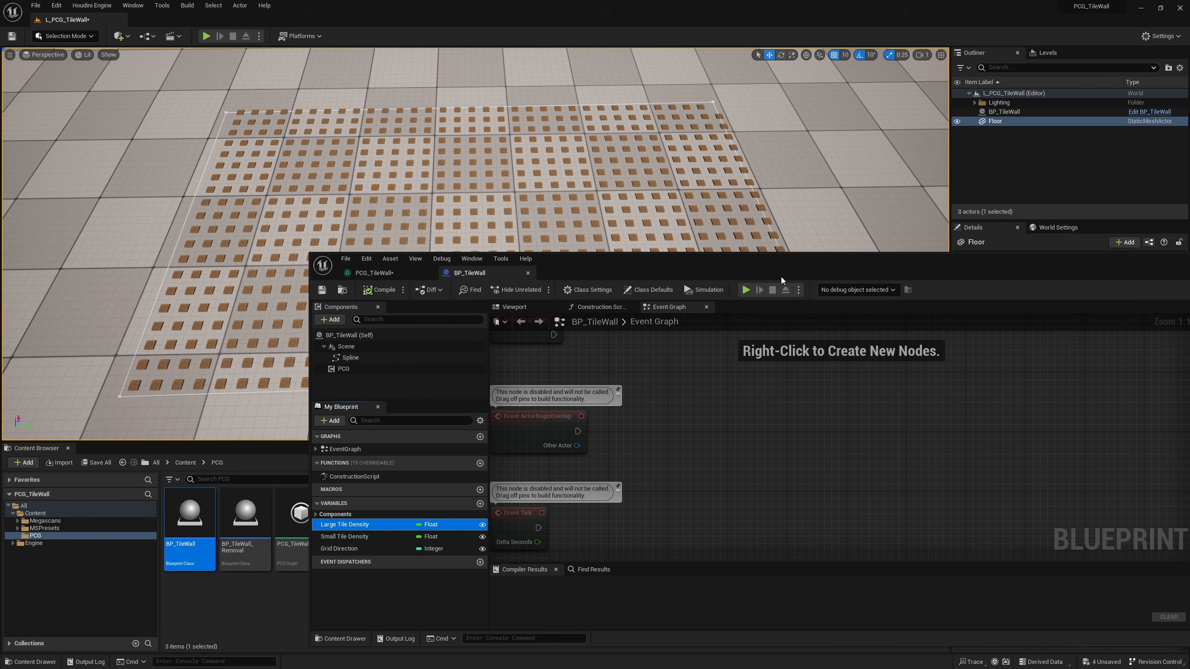
drag(781, 277, 532, 265)
click(1125, 336)
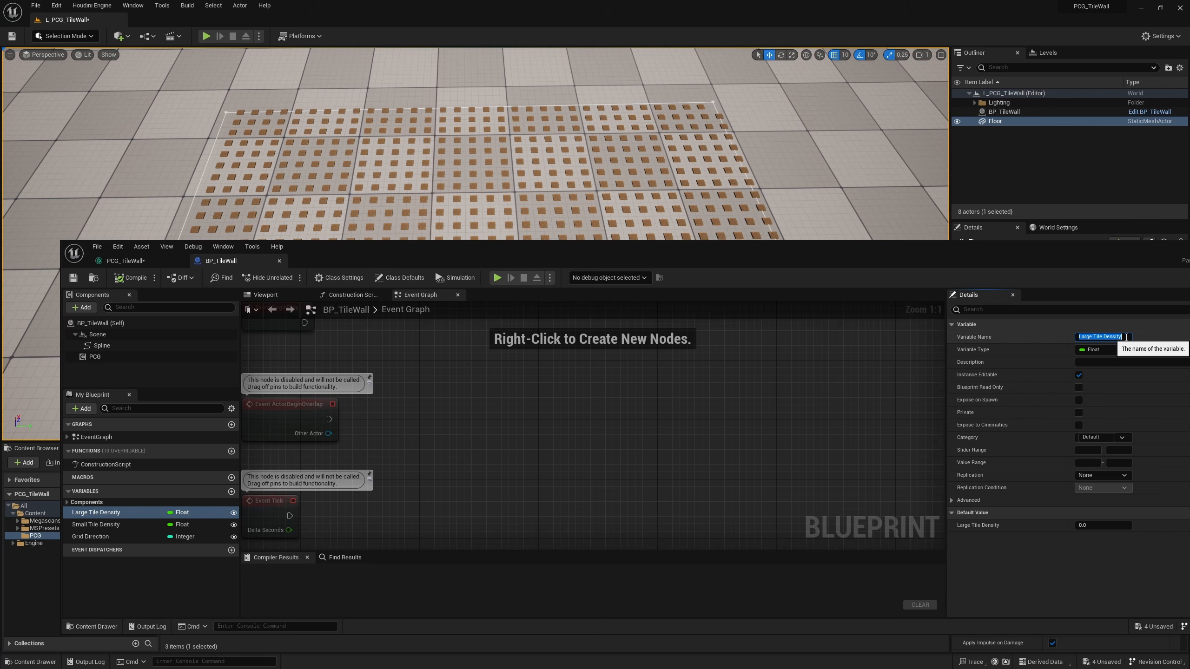
click(136, 264)
click(1127, 366)
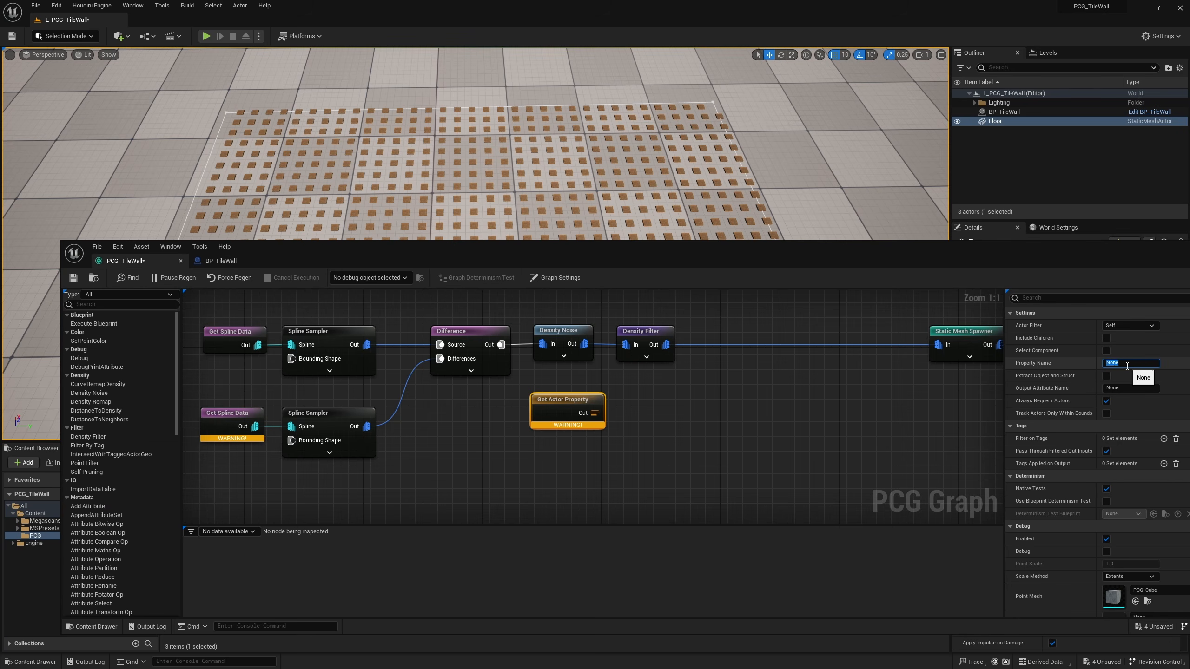
key(Return)
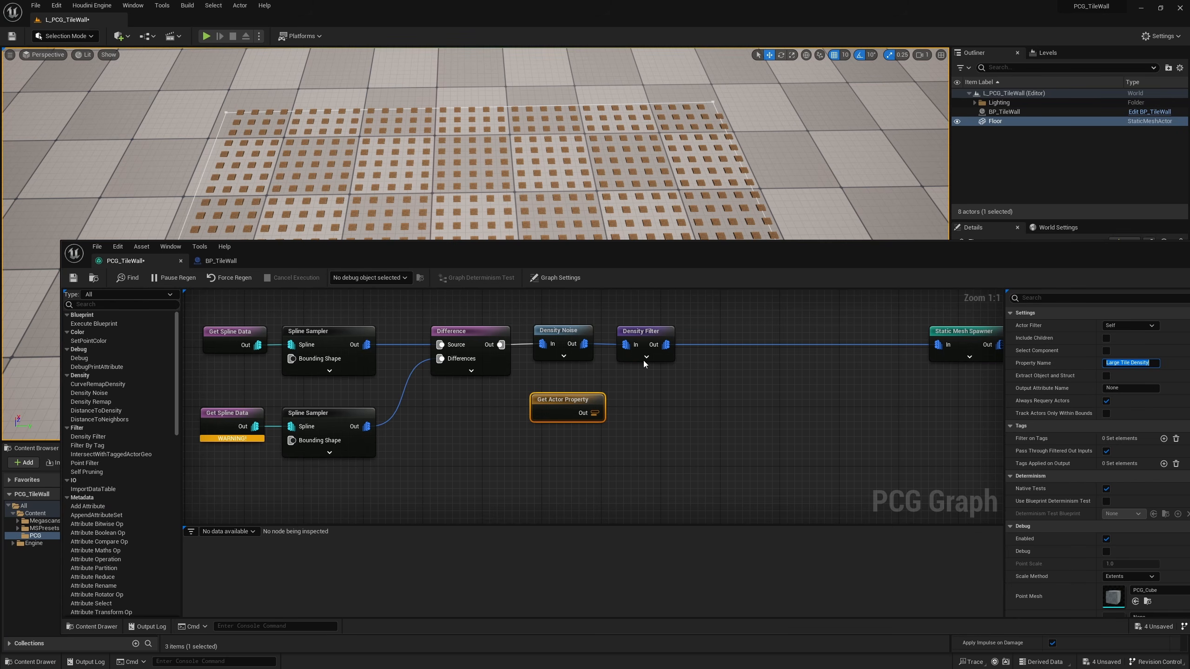
Expand the Density Filter's override pins and link the Get Actor Property output to its Upper Bound
click(645, 357)
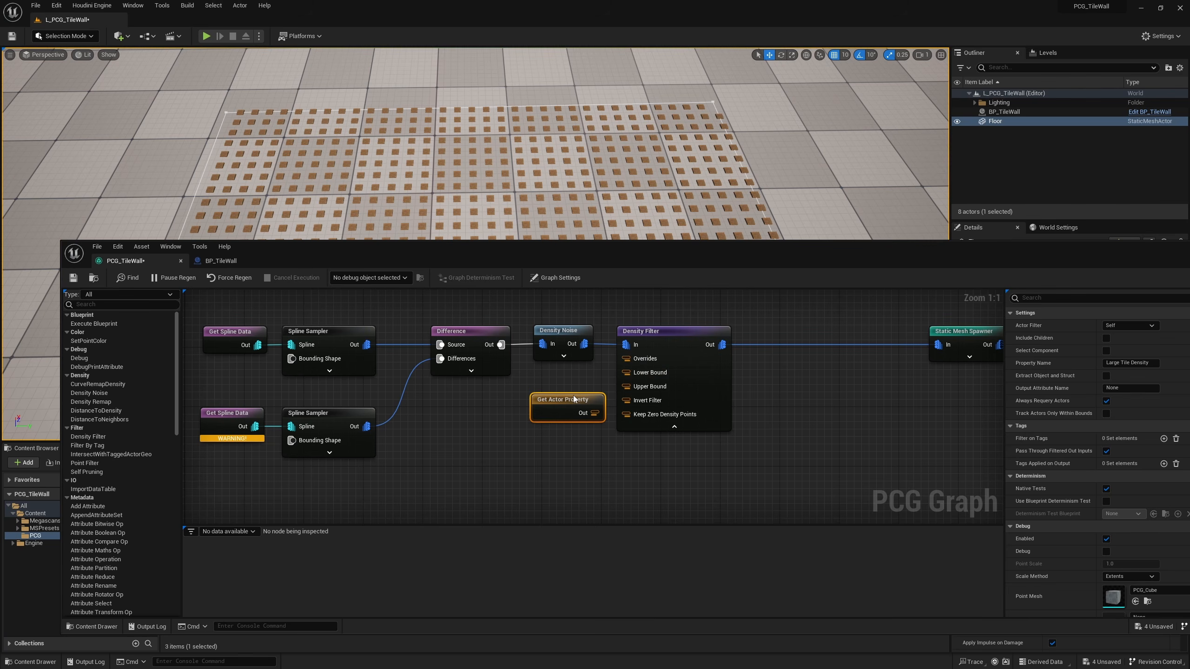
drag(568, 411, 626, 387)
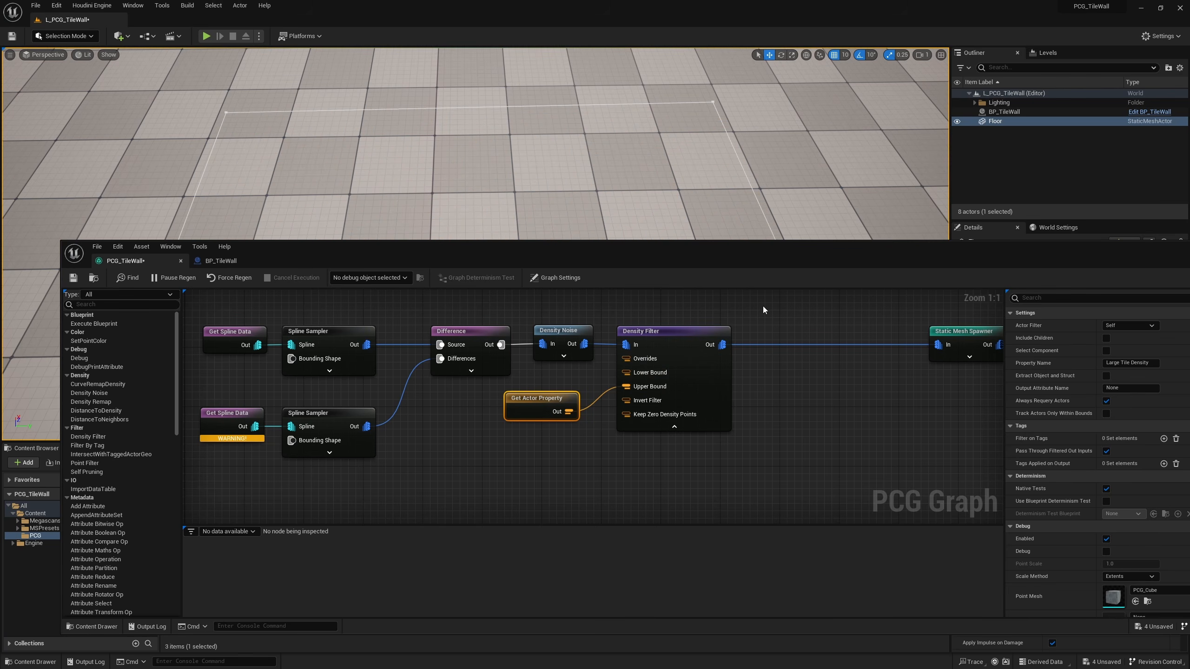
In BP_TileWall, give both tile density variables a default of 1 and slider and value ranges of 0 to 1, compile, and close the blueprint
click(221, 261)
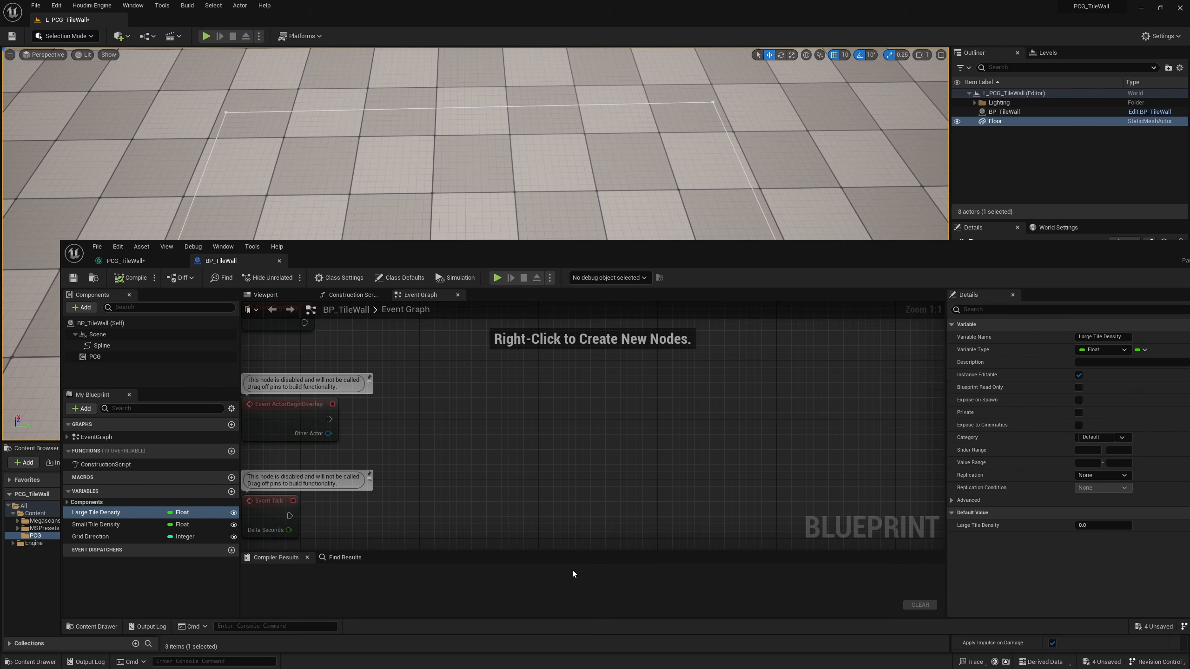
click(77, 527)
click(110, 514)
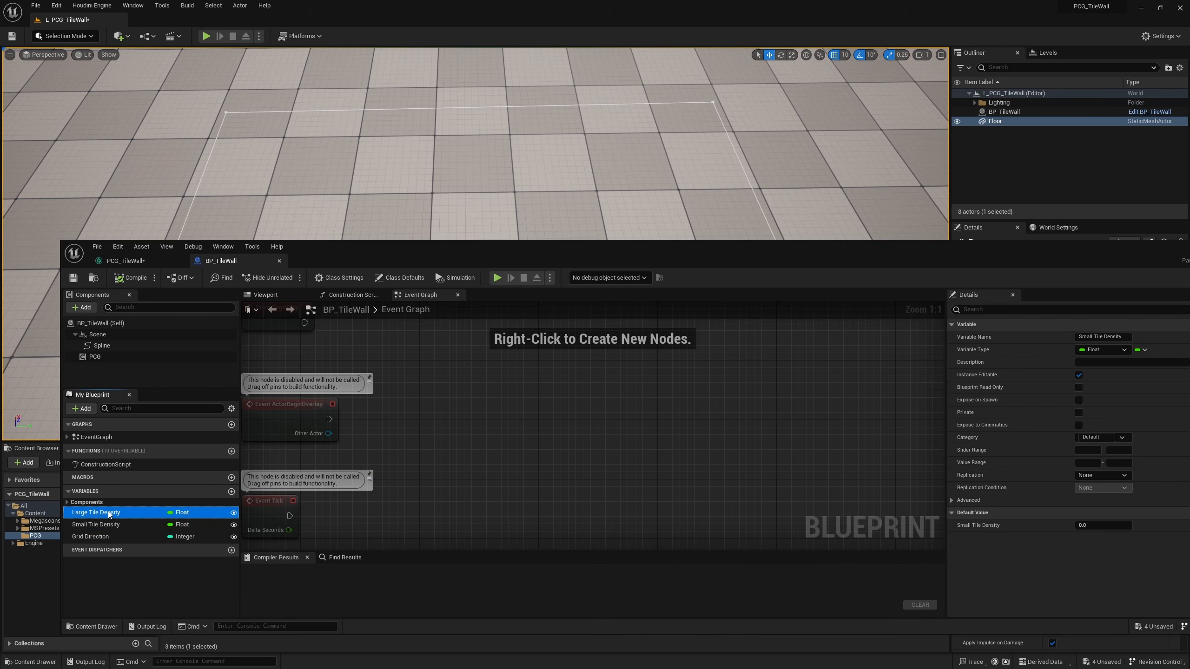
click(1092, 525)
text(1)
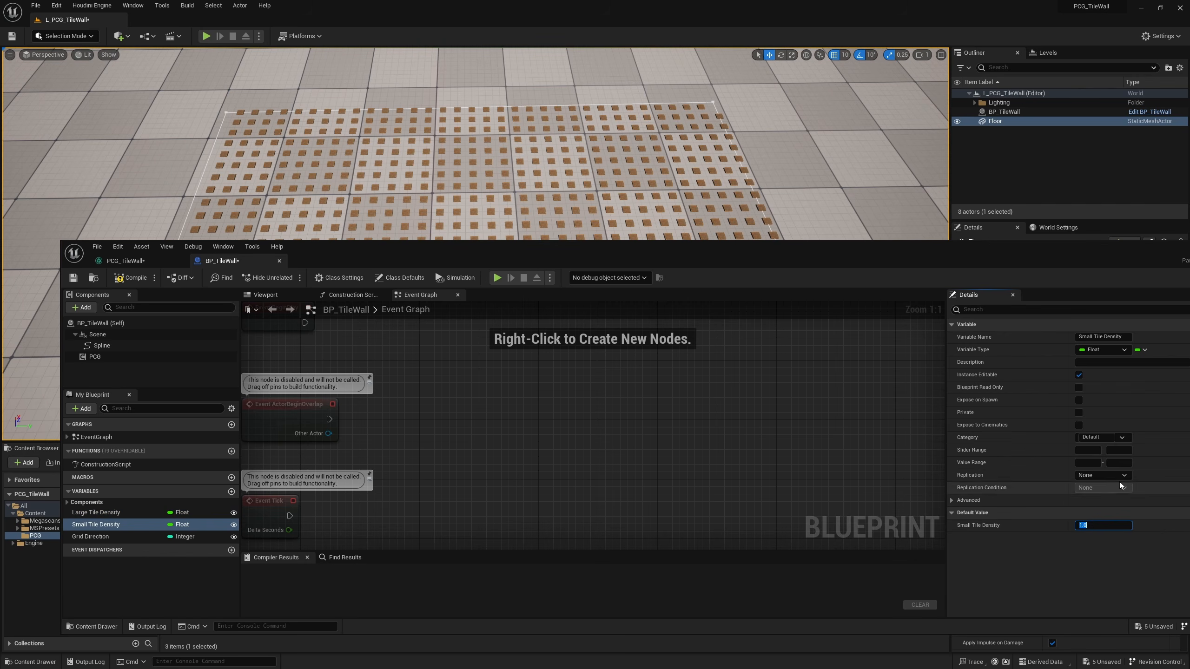
click(1087, 449)
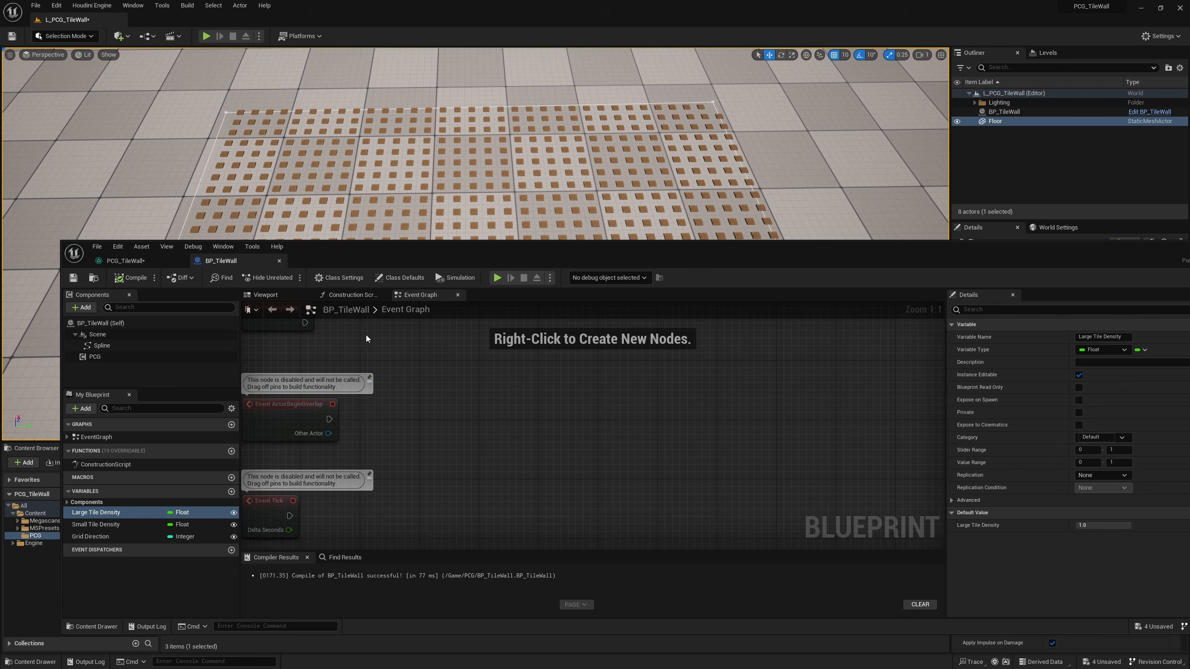
middle_click(246, 266)
Try Large Tile Density values of 0.5 and 0.2 on the placed BP_TileWall actor, and return it to 1
drag(717, 255, 641, 537)
click(437, 285)
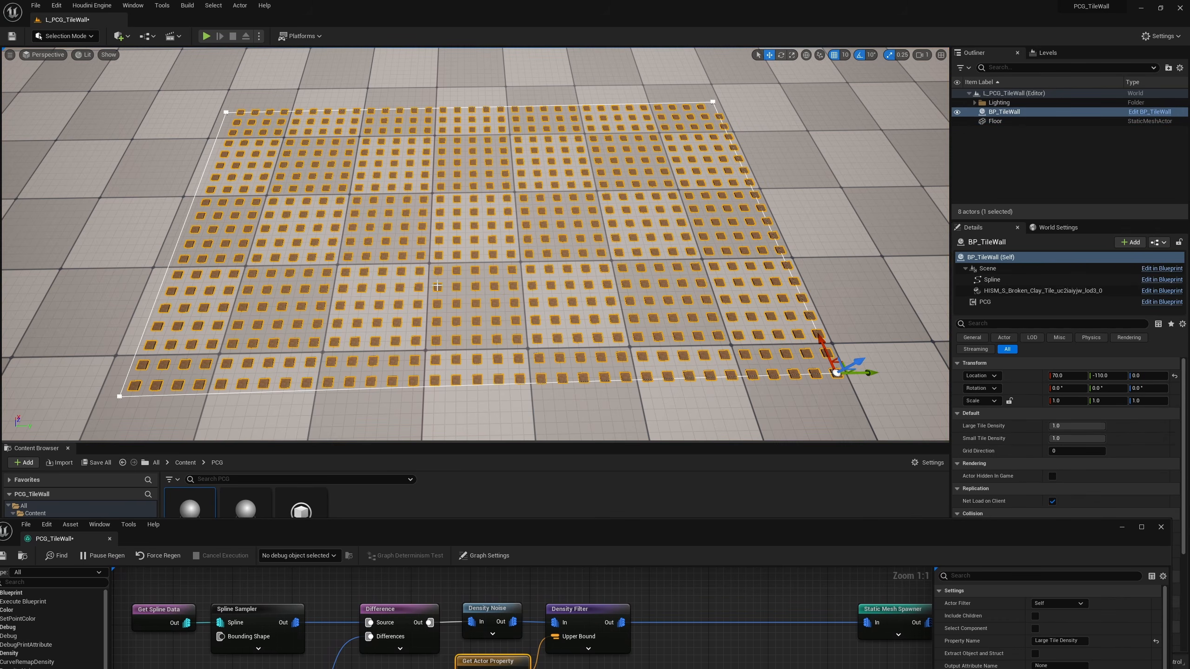
click(1068, 425)
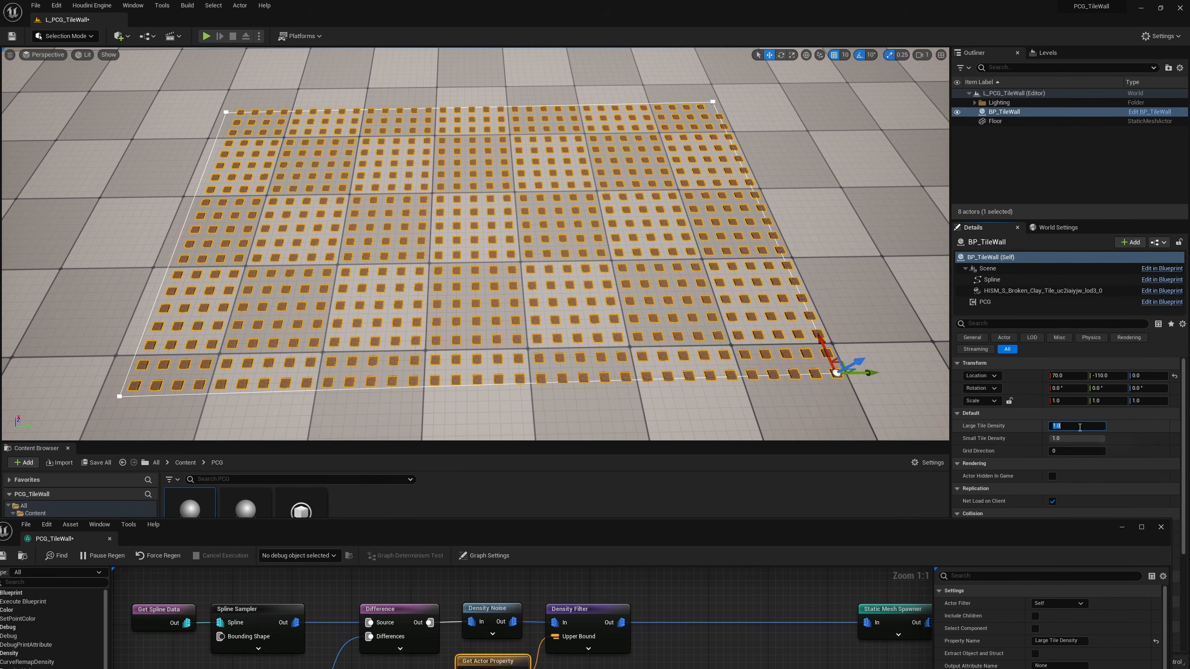
text(.5)
key(Return)
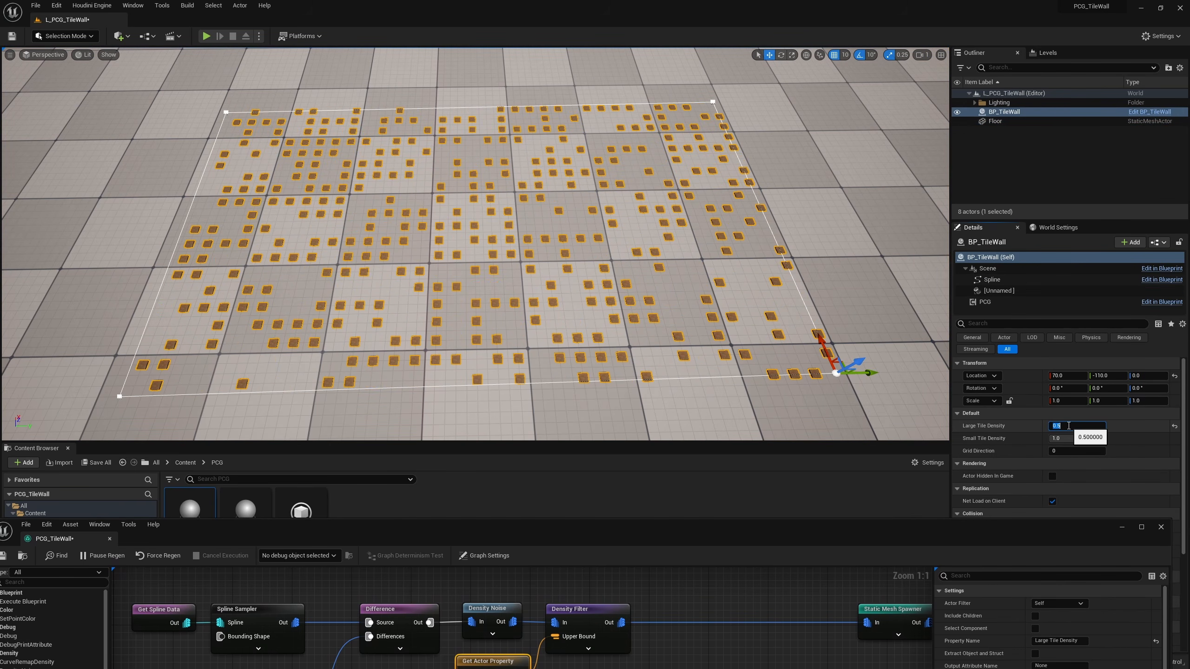
text(.2)
key(Return)
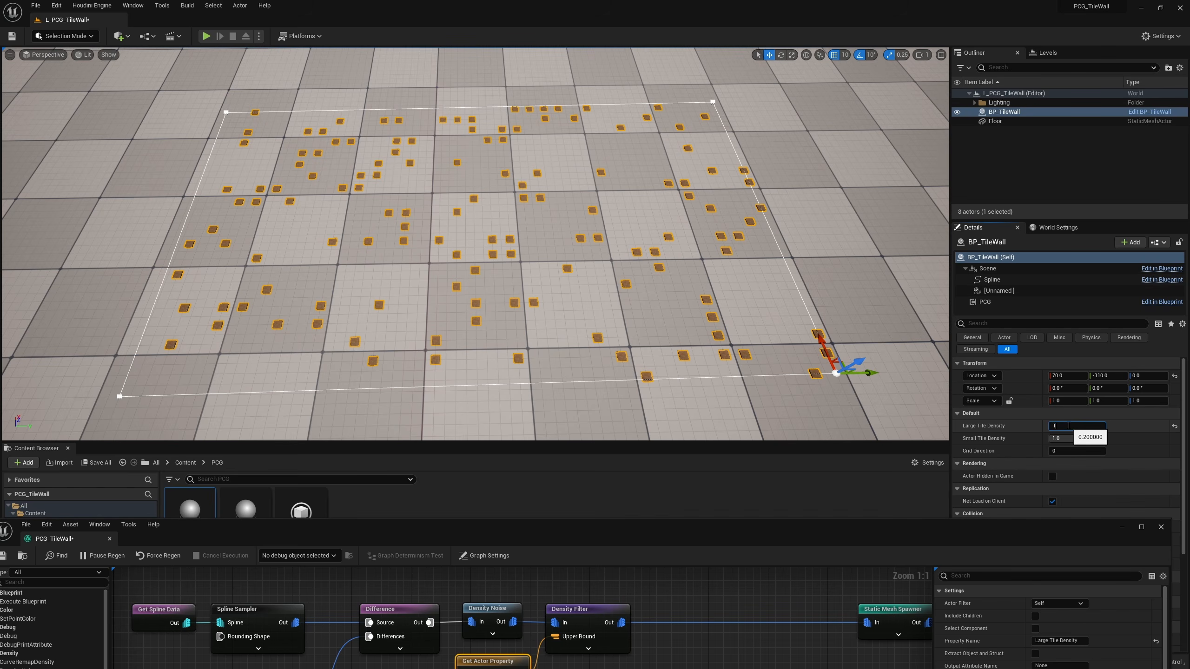
key(Return)
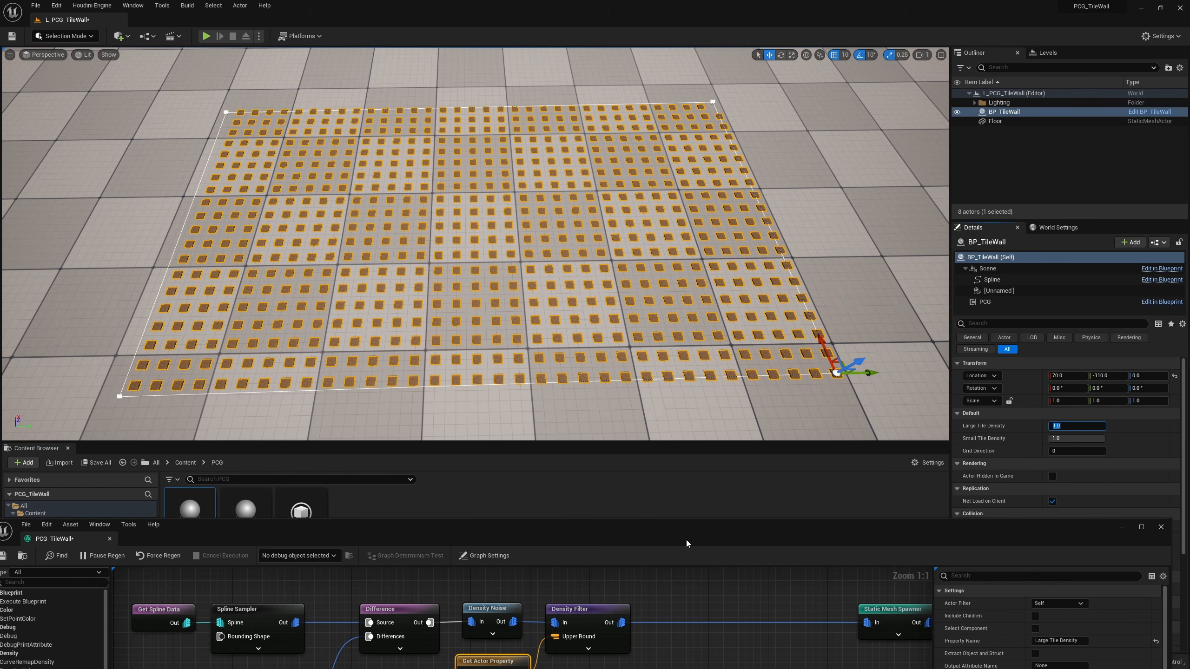
Add a Create Points Grid node below the Get Actor Property node in the PCG graph
drag(687, 543, 700, 394)
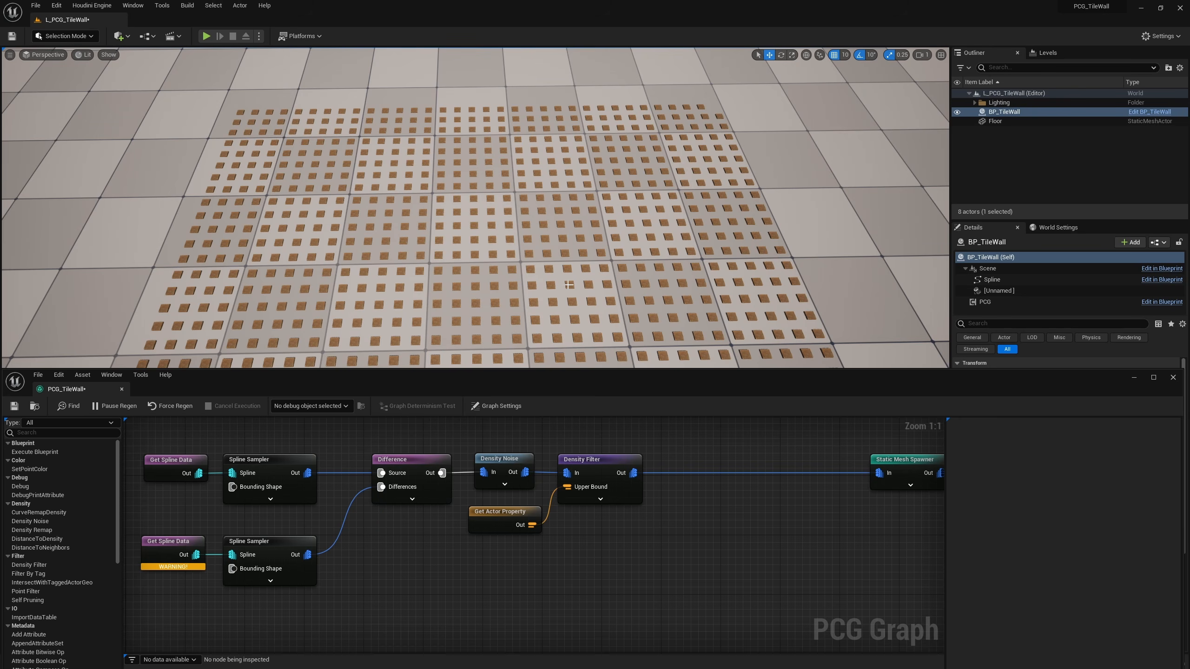
right_drag(634, 569, 438, 583)
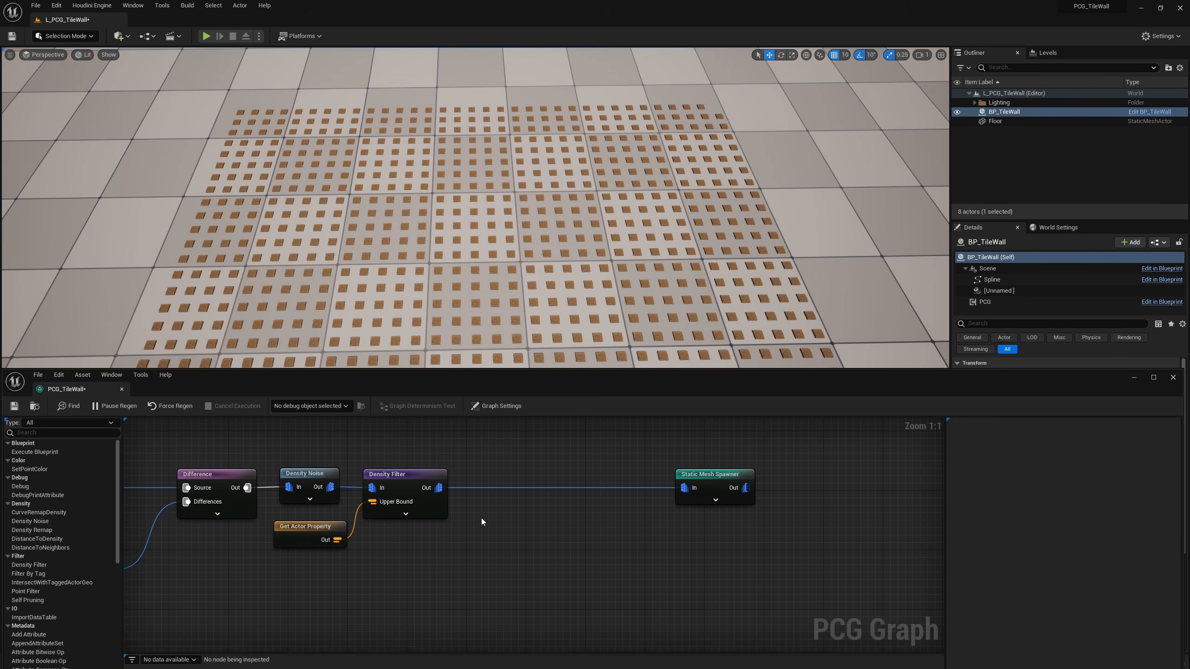
right_drag(503, 518, 544, 498)
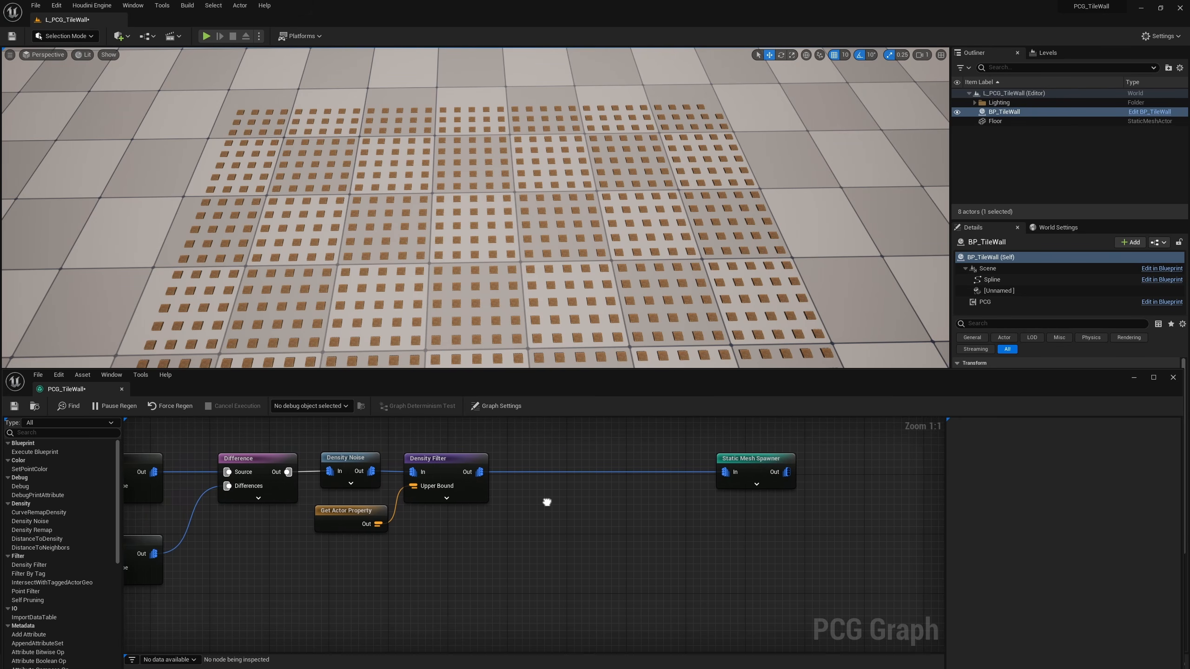
right_click(369, 560)
text(create)
key(Return)
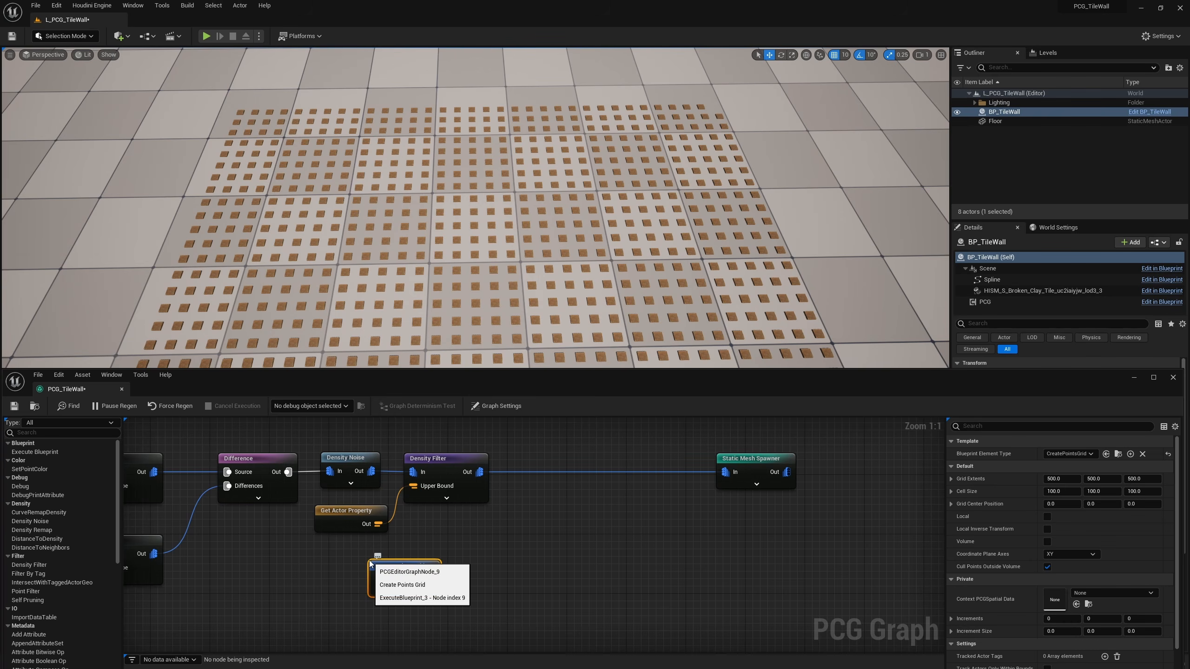
Enable debug display for the Create Points Grid node and disable its Cull Points Outside Volume option
right_drag(532, 271, 462, 257)
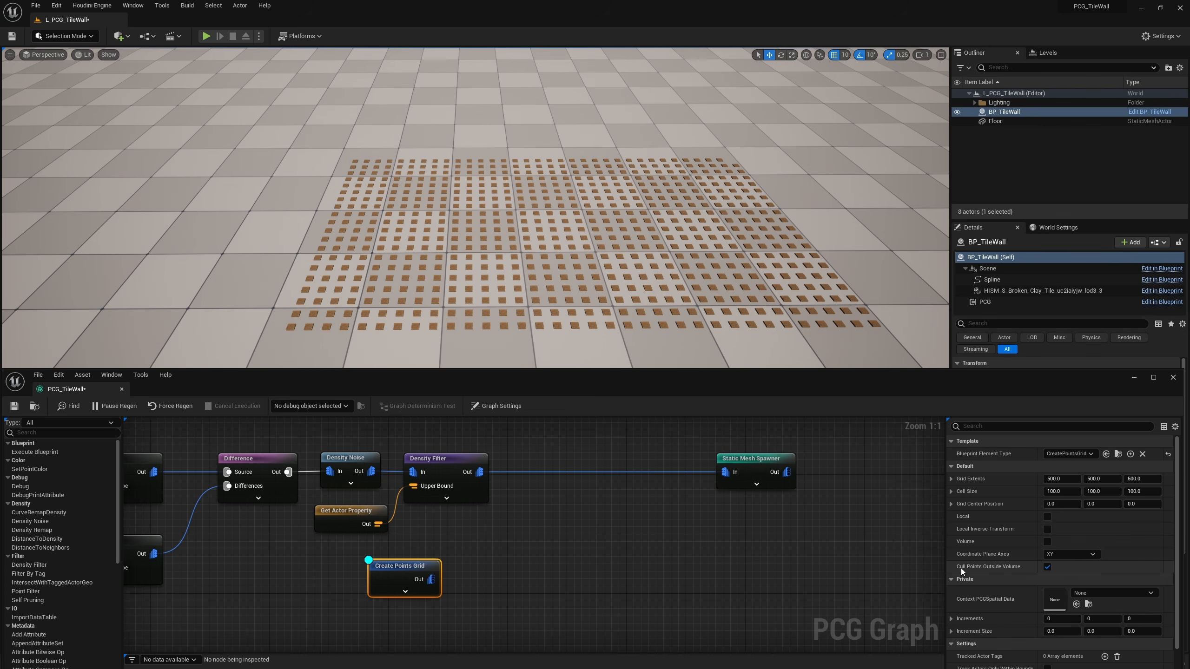
click(1047, 567)
right_drag(475, 208, 389, 211)
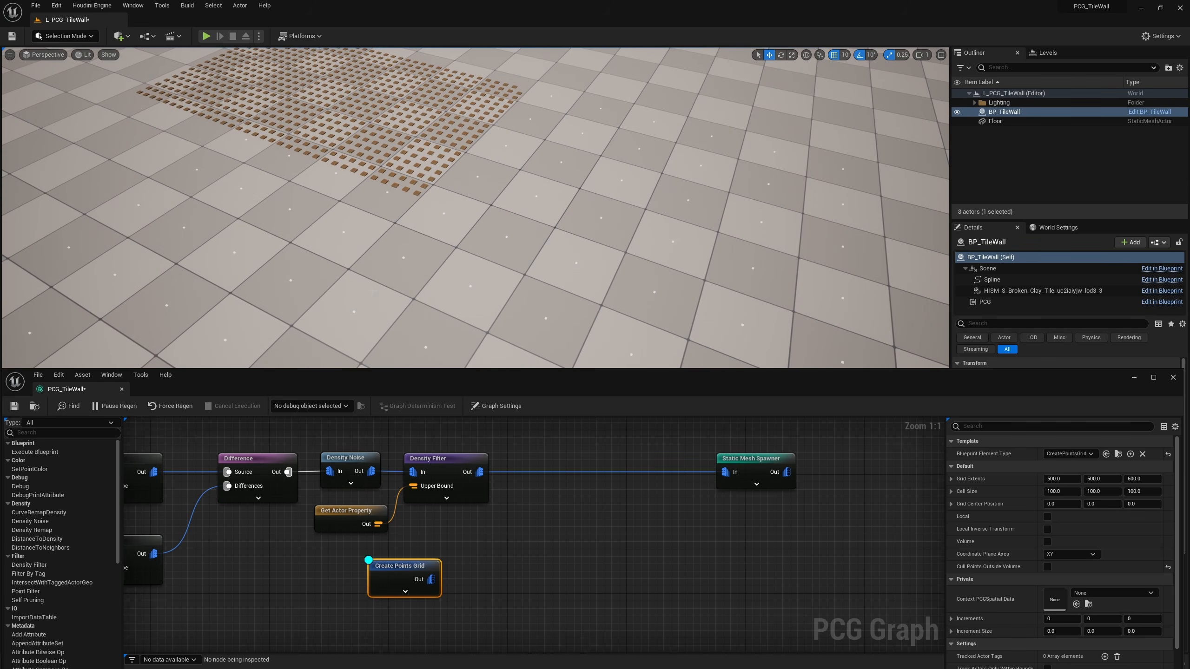
click(1048, 567)
click(1048, 566)
Try grid extents of 20 and a cell size of 5 on all three axes, and inspect the debug points in the viewport
click(1067, 480)
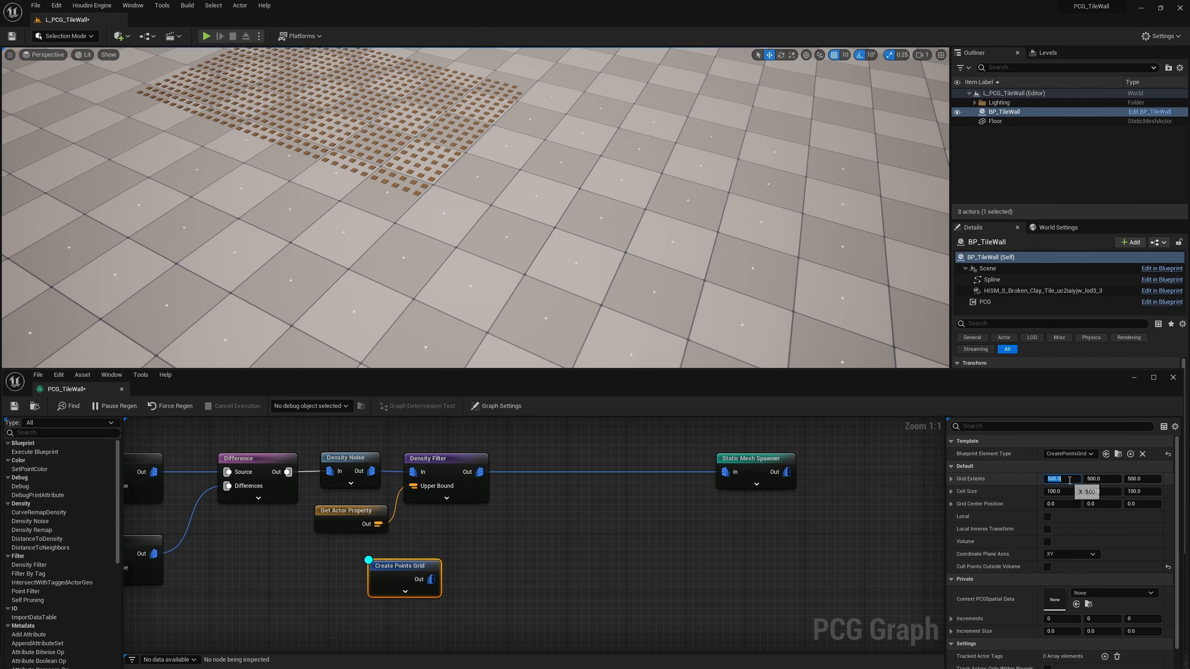
text(20)
key(Tab)
text(20)
key(Tab)
text(20)
key(Tab)
text(5)
key(Tab)
text(5)
key(Tab)
text(5)
key(w)
right_drag(562, 215, 601, 256)
key(s)
mouse_move(323, 212)
right_down()
mouse_move(314, 192)
mouse_move(313, 204)
right_up()
key(w)
key(s)
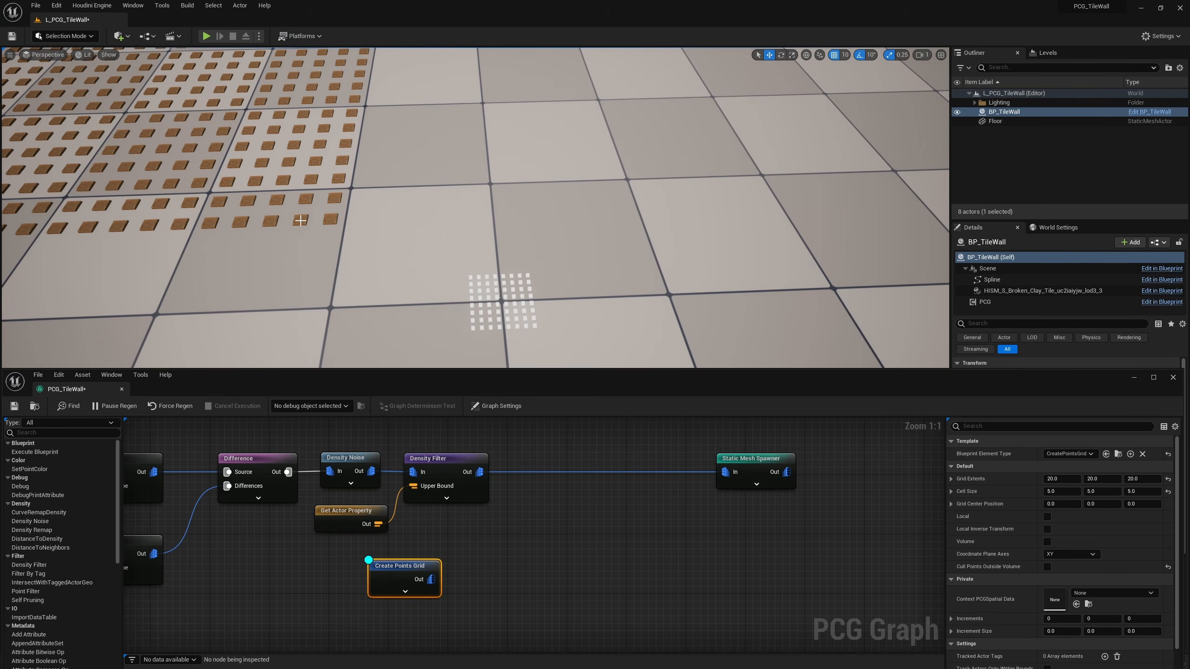
Set the Create Points Grid cell size to 10 on all three axes and check the grid in the viewport
click(1074, 491)
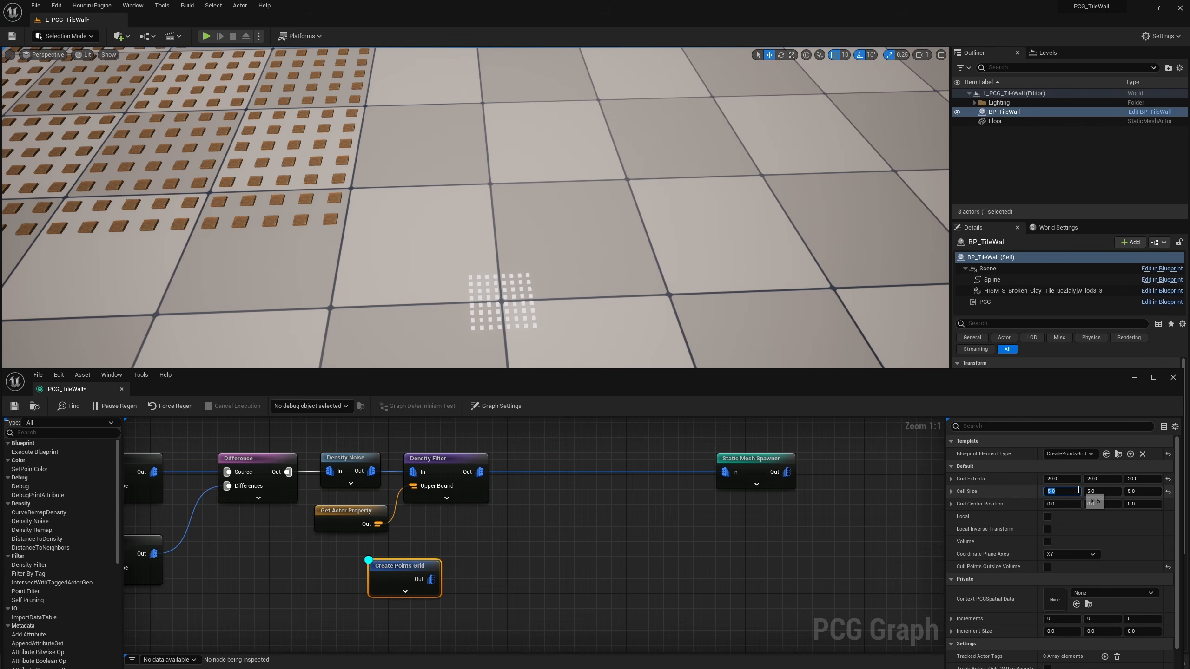
text(10)
key(Tab)
text(10)
key(Tab)
text(10)
key(Return)
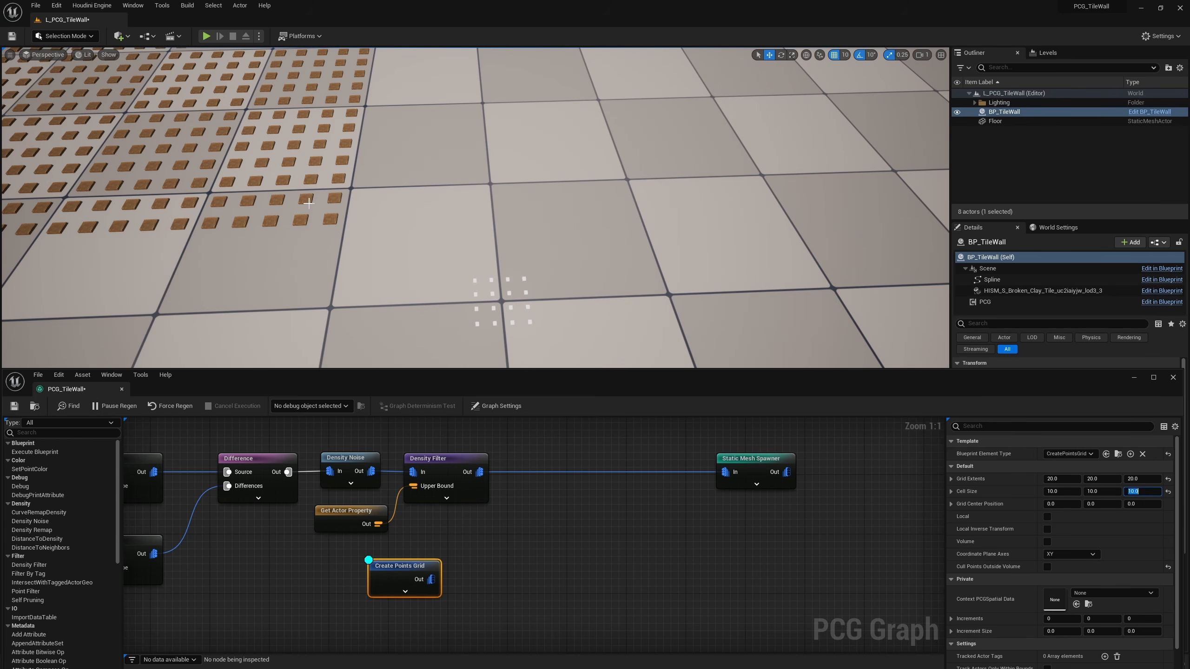
key(a)
key(s)
right_drag(735, 294, 735, 294)
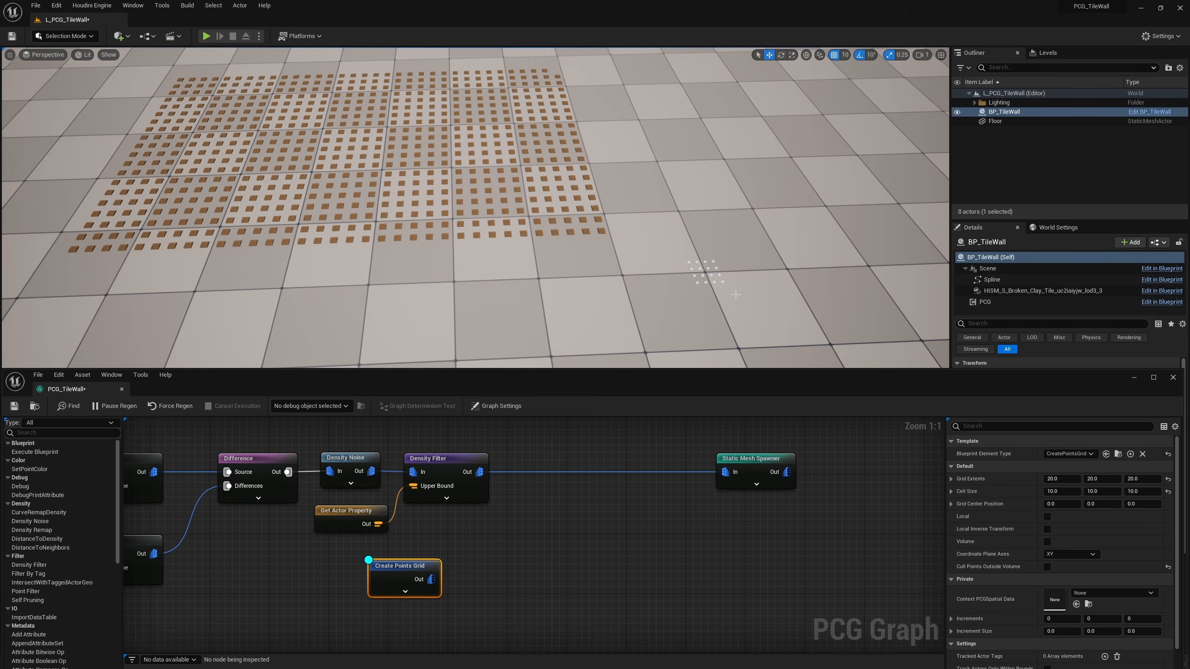
Set the Create Points Grid extents to 50 on all three axes
click(1065, 480)
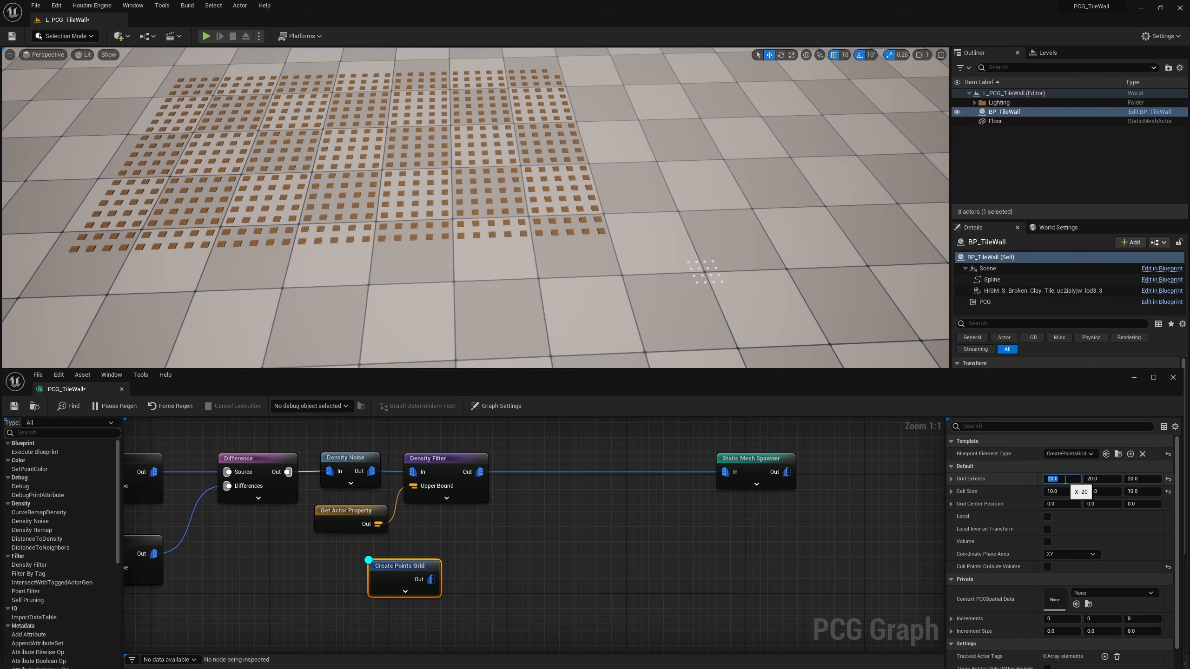
text(50)
key(Tab)
text(50)
key(Tab)
text(50)
key(Return)
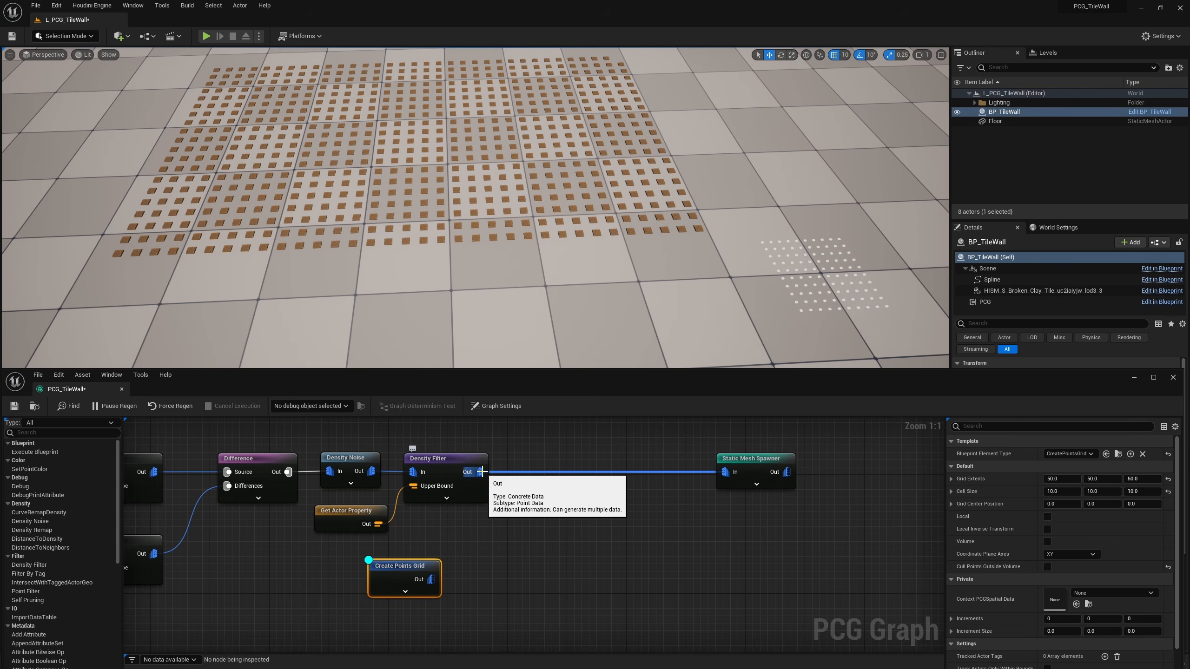
Add a Copy Points node with the Density Filter's output as source and the Create Points Grid as target
drag(480, 472, 533, 485)
text(copy)
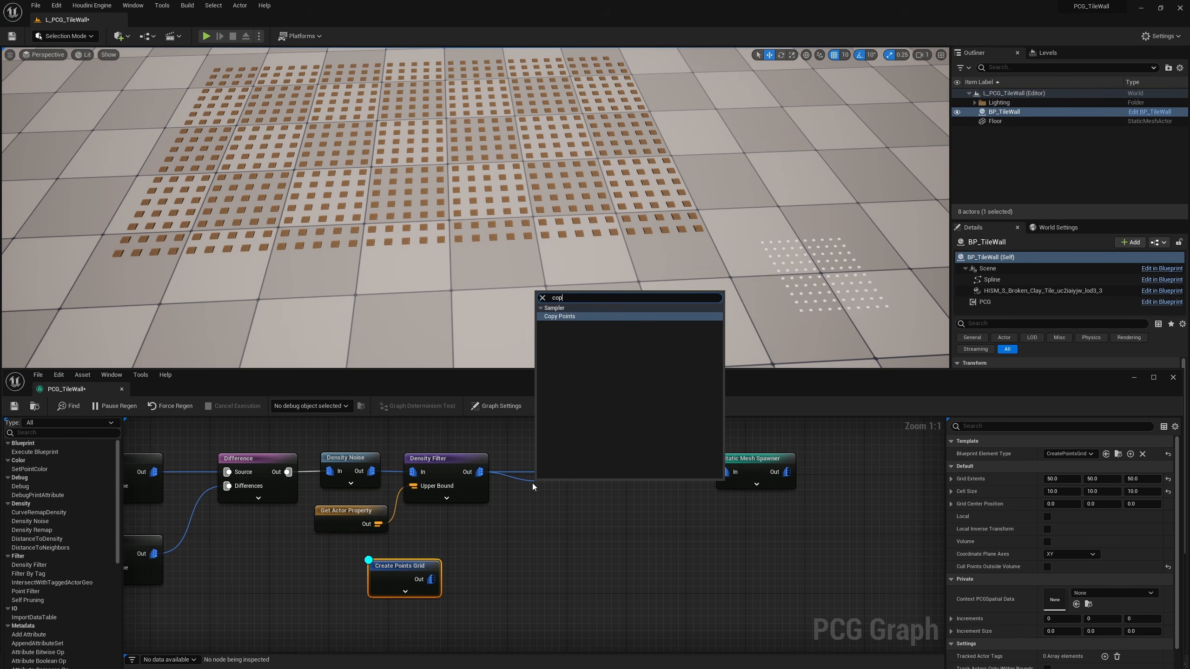
key(Return)
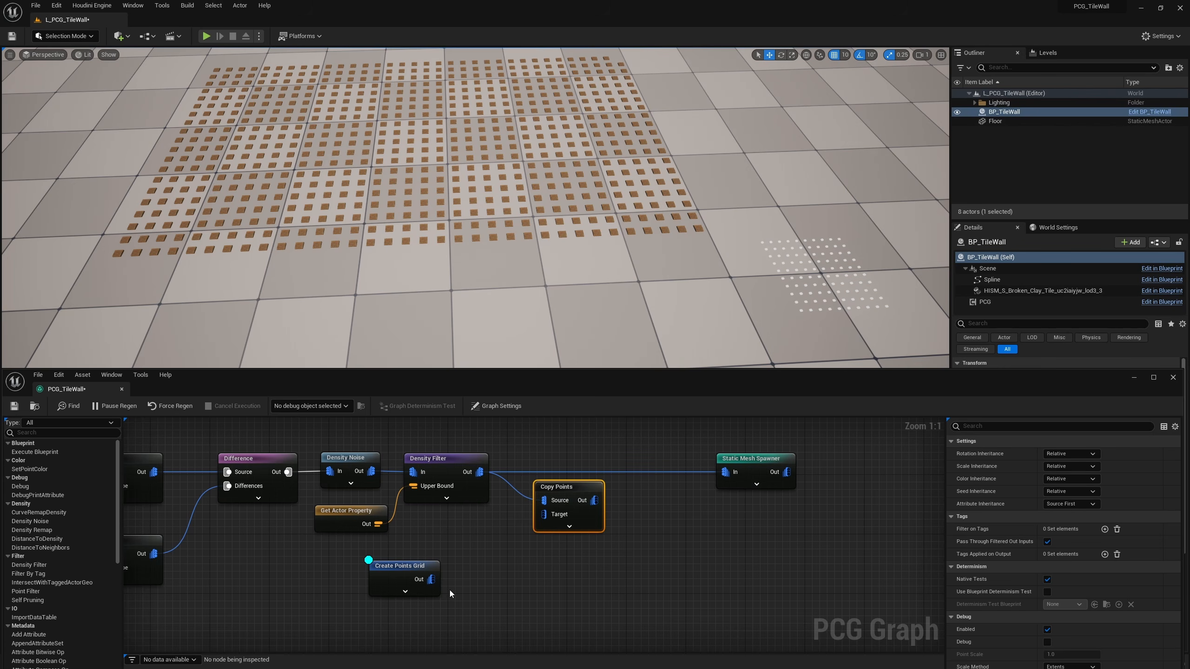
drag(431, 579, 542, 514)
right_drag(652, 517, 604, 525)
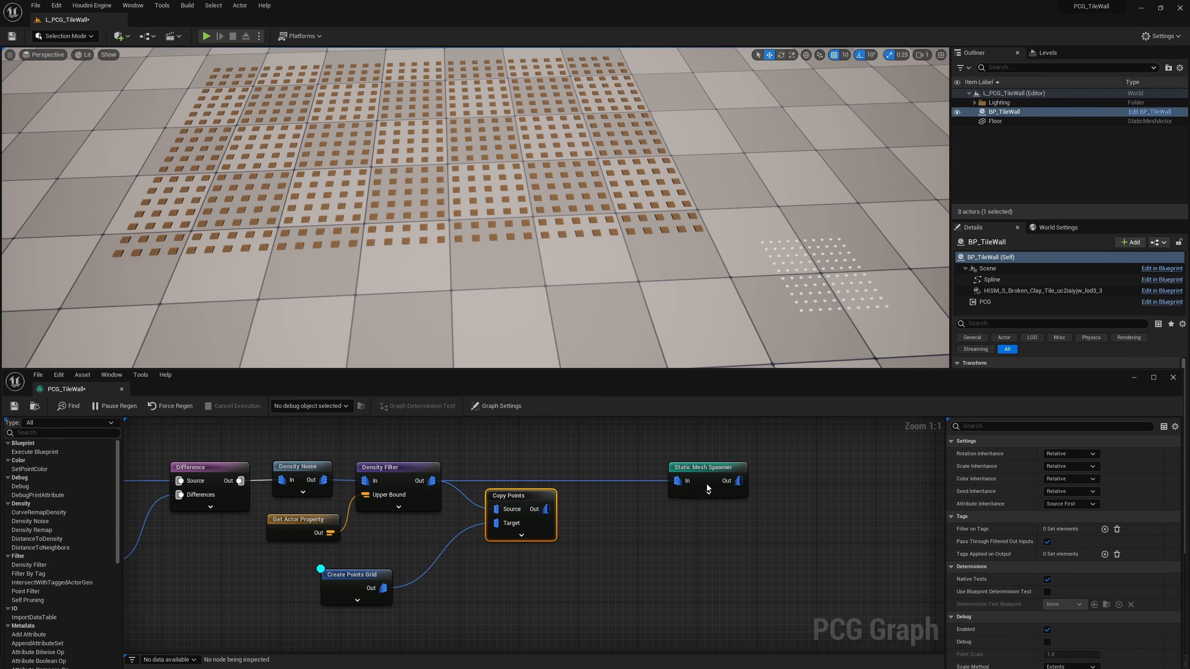
Replace the Static Mesh Spawner's input link with the Copy Points output, and align the Copy Points node in the row
alt+click(677, 481)
drag(546, 509, 677, 482)
drag(514, 493, 511, 462)
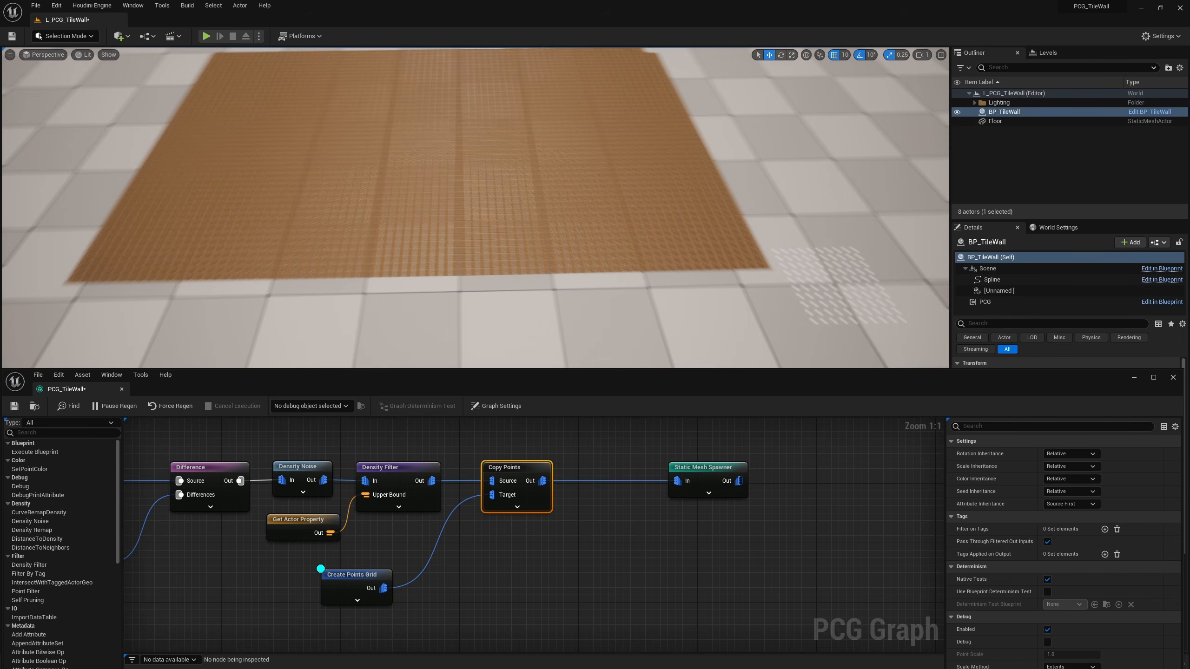
Inspect the tile spacing, and try interior sample spacings of 105 and 102 on the upper Spline Sampler
scroll(476, 208, up, 8)
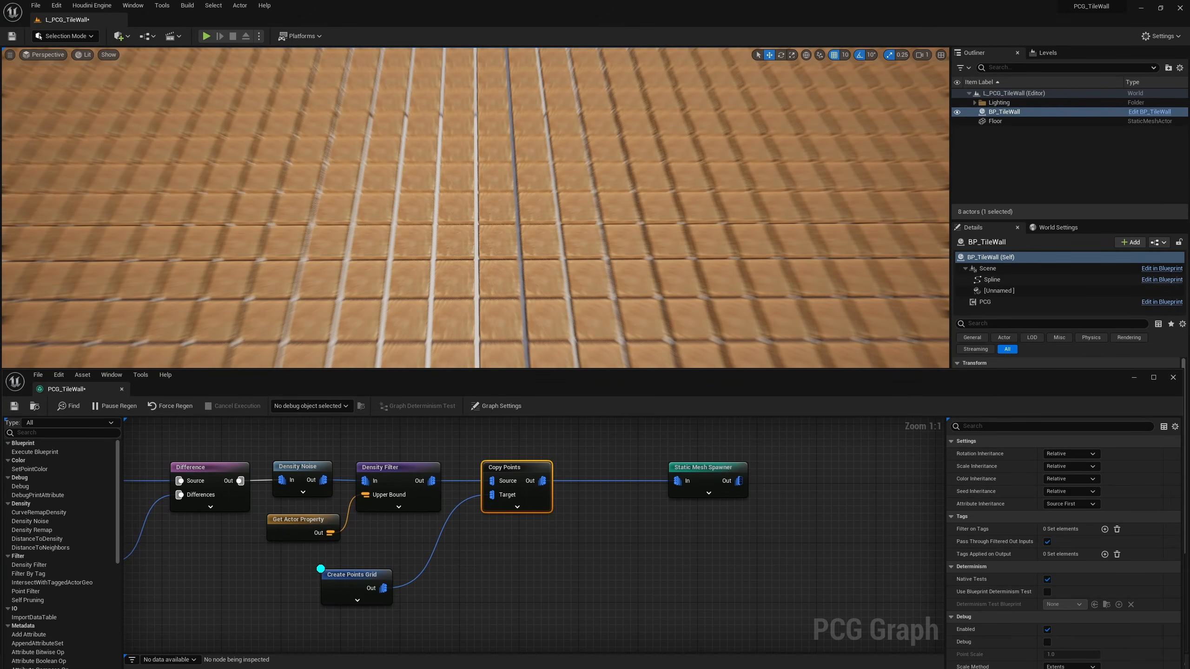
key(s)
key(d)
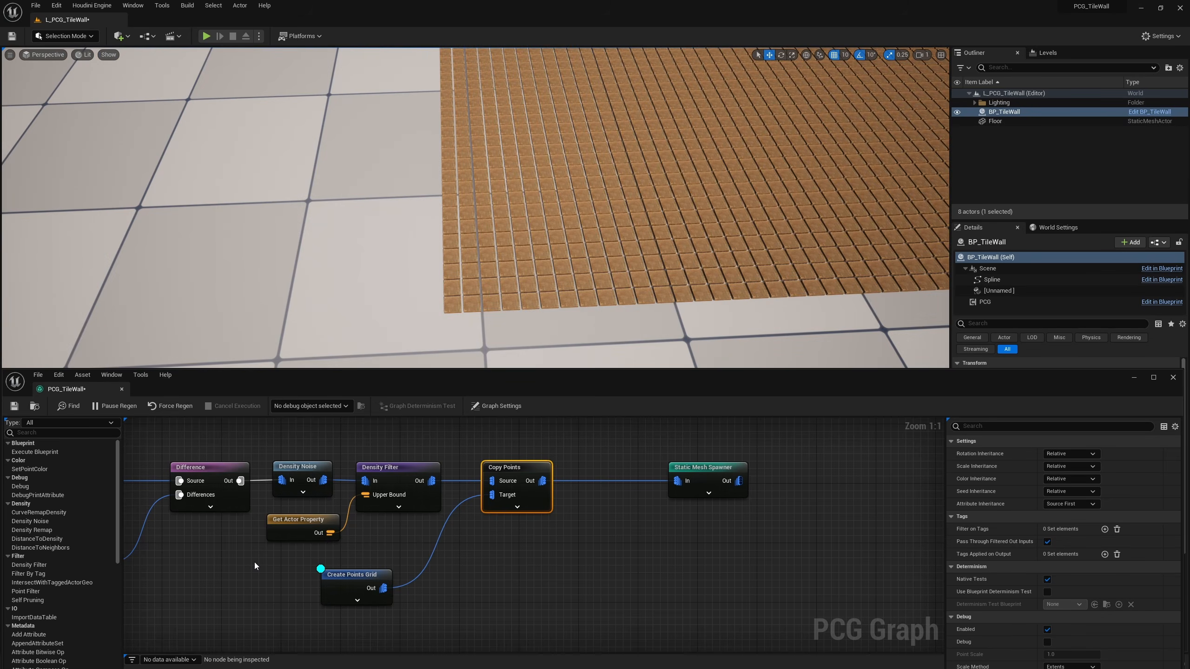
right_drag(230, 566, 625, 584)
click(450, 488)
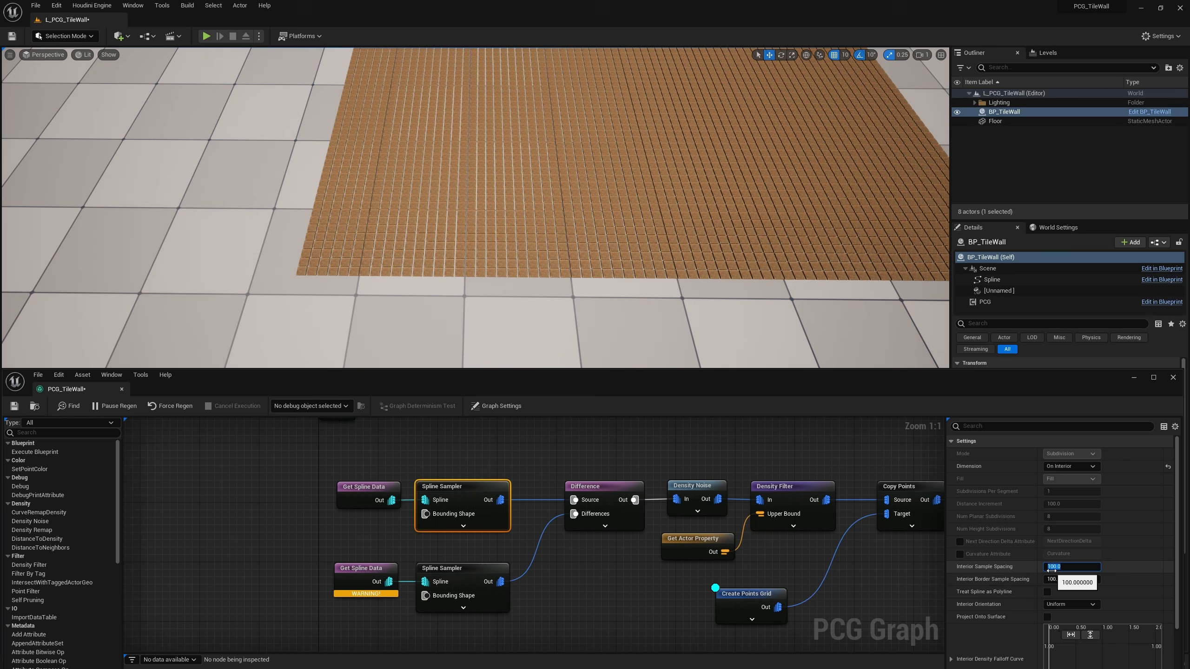
text(105)
key(Return)
text(102)
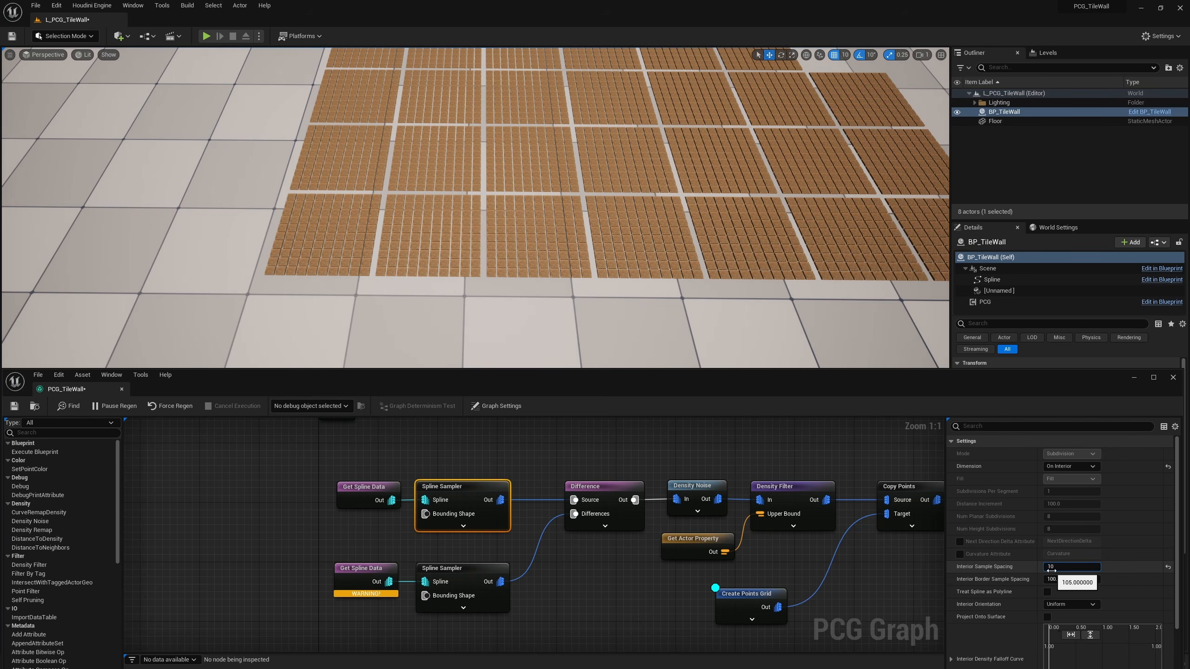
key(Return)
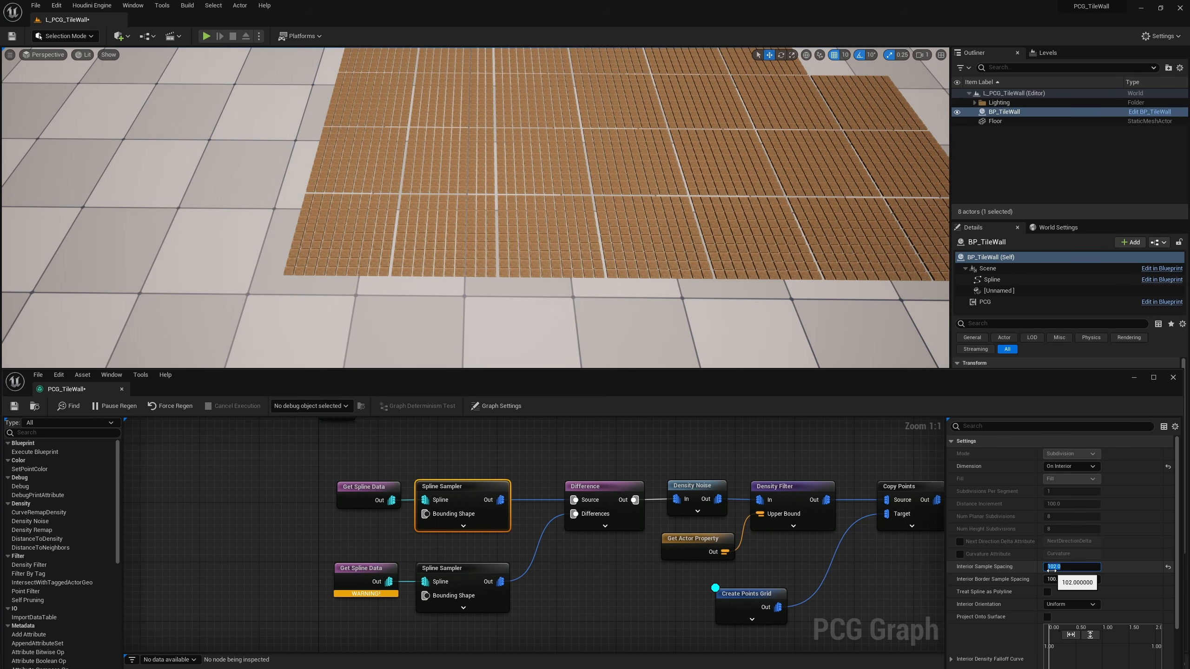
Examine the gaps between tile blocks up close and set the upper Spline Sampler's interior sample spacing to 100.5
mouse_move(614, 265)
right_down()
mouse_move(614, 243)
mouse_move(632, 257)
right_up()
key(w)
key(s)
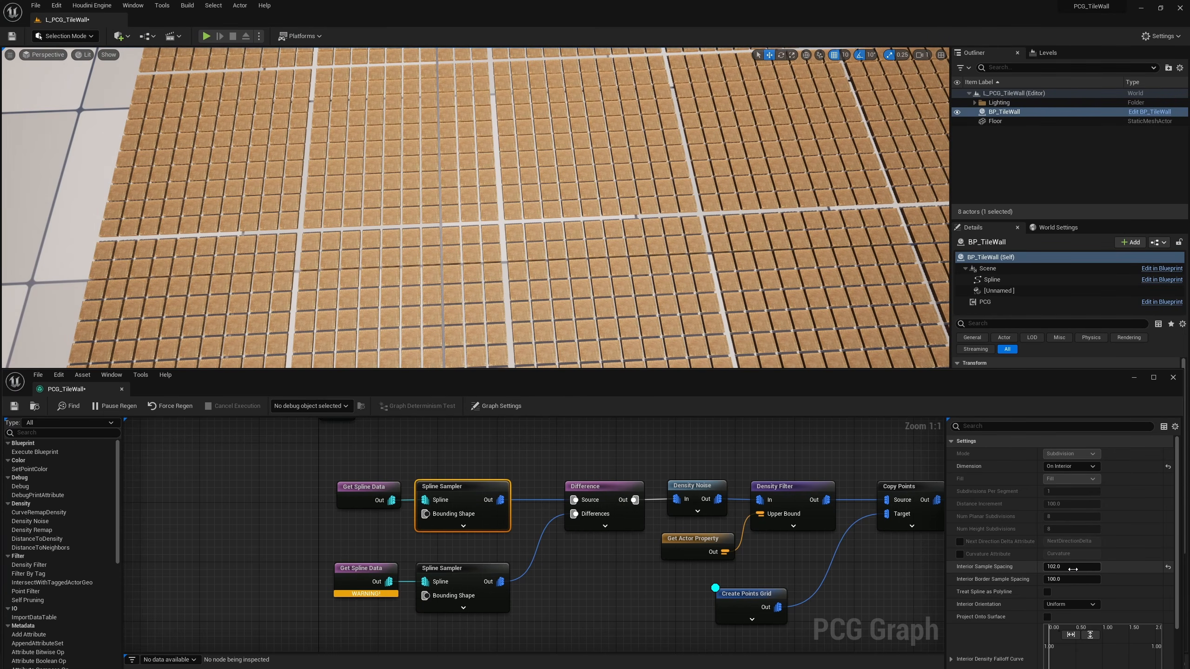
click(1072, 568)
text(1)
key(Return)
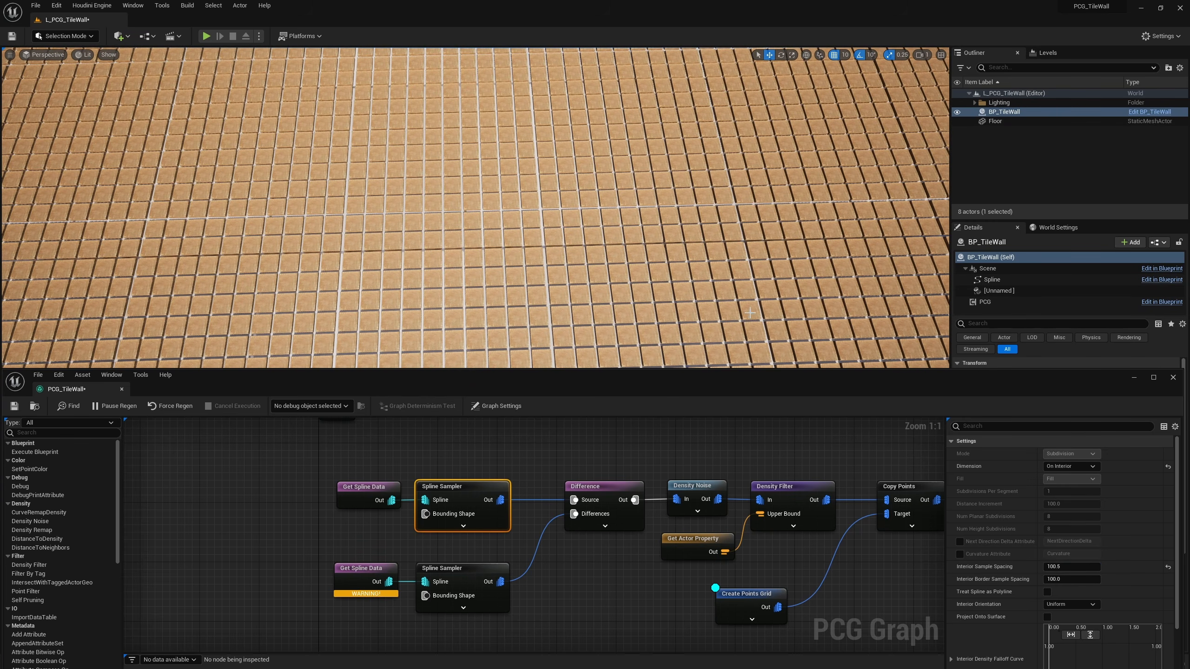
Try an interior sample spacing of 101 on the upper Spline Sampler
click(1073, 566)
text(101.)
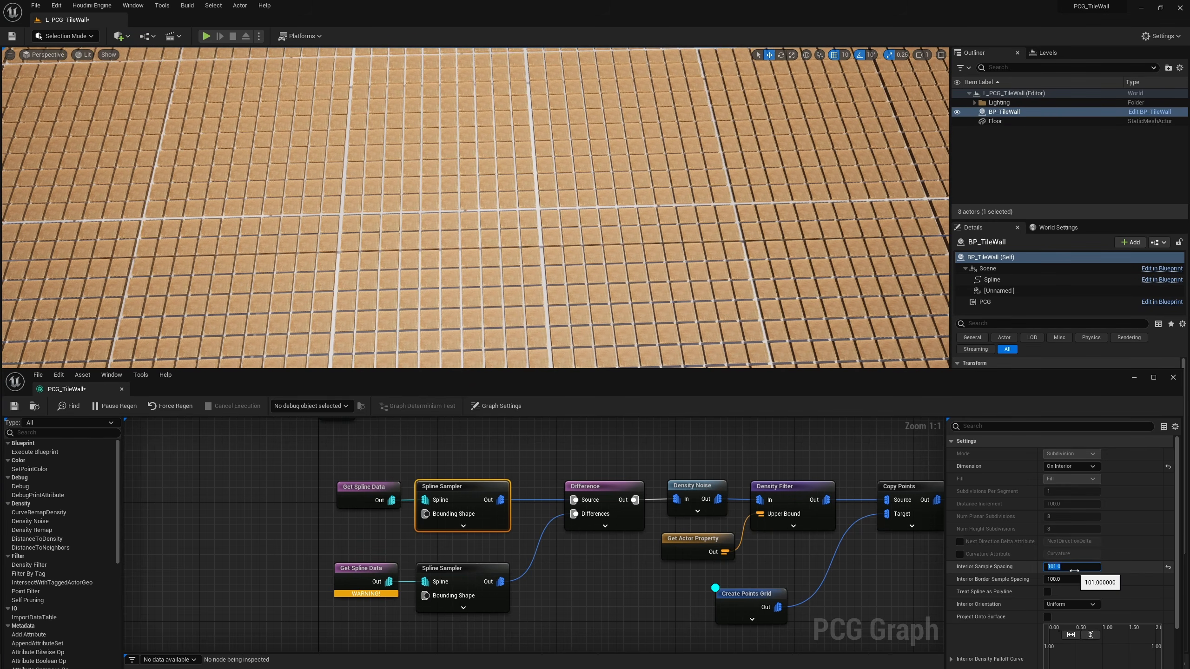
key(Return)
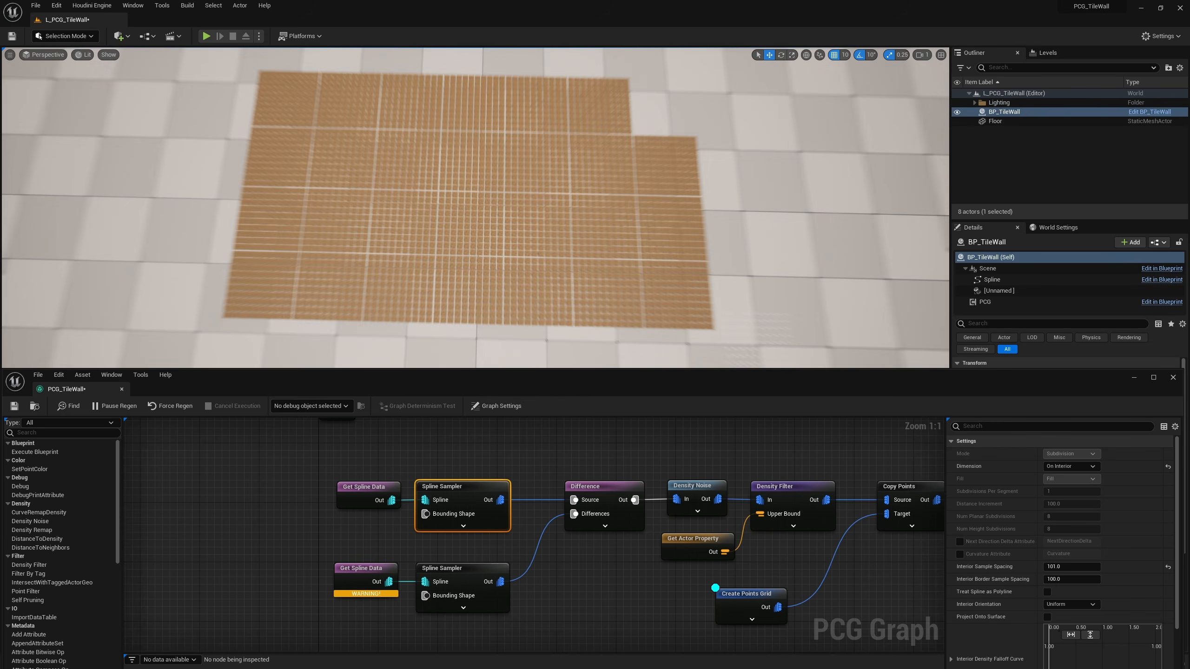
scroll(597, 239, up, 5)
right_drag(513, 303, 551, 285)
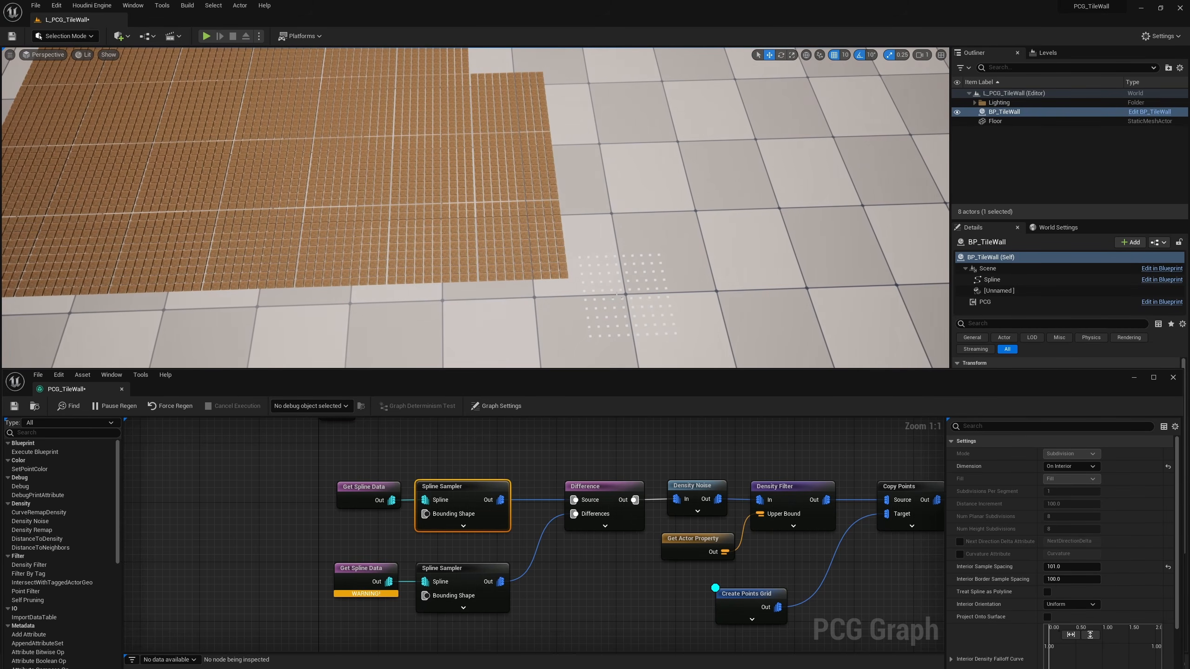
Set the Create Points Grid node's cell size to 9.2 on all three axes
right_drag(638, 565, 537, 538)
click(648, 575)
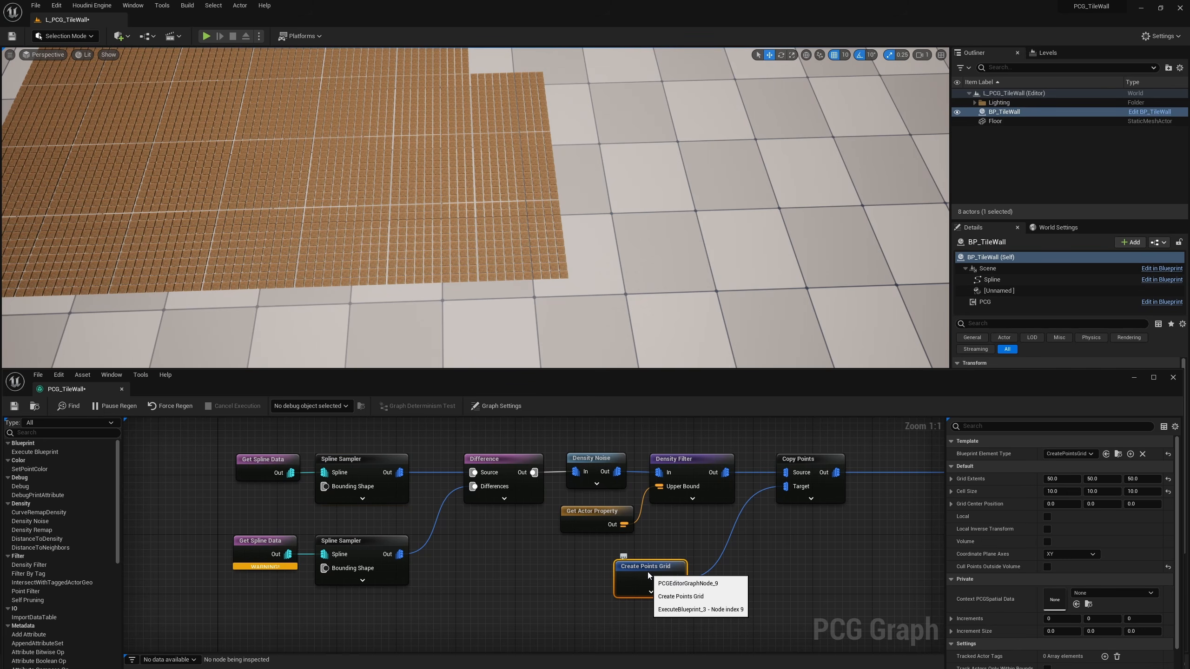
right_drag(749, 262, 703, 277)
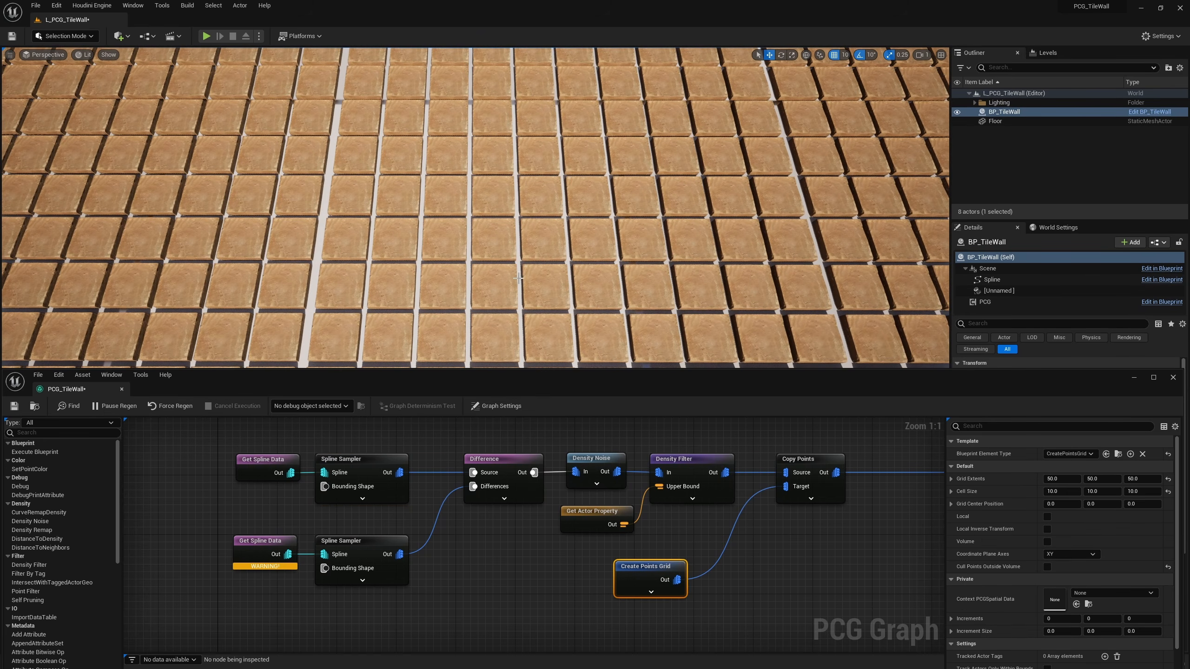
click(1068, 492)
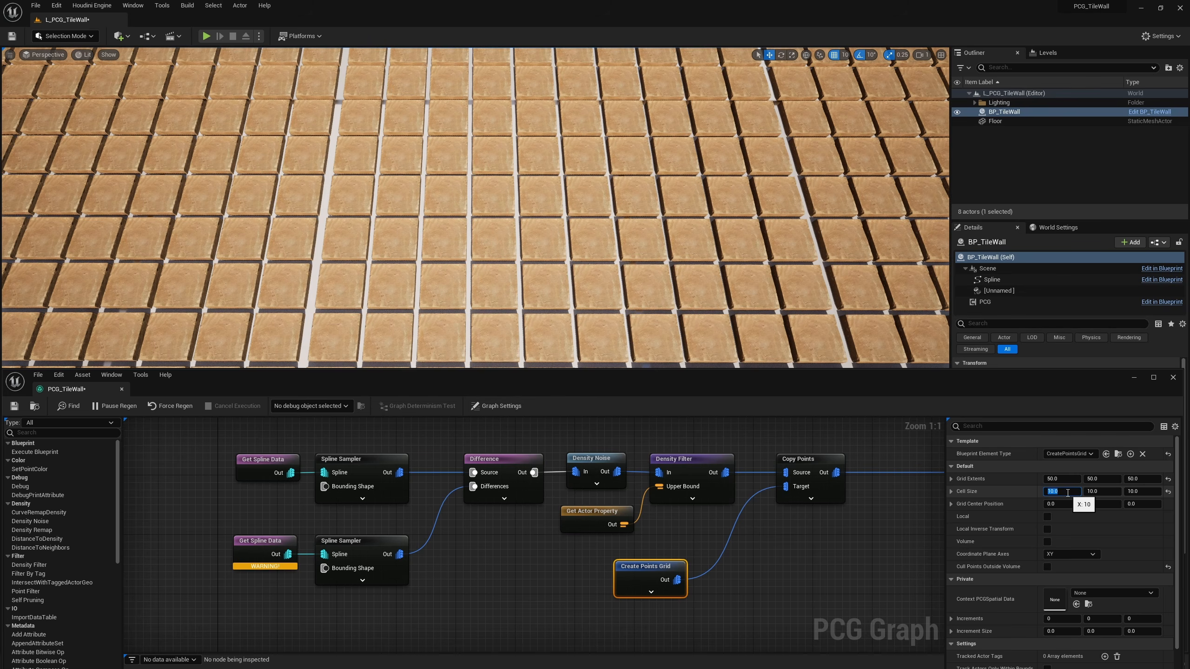
text(9.2)
key(Tab)
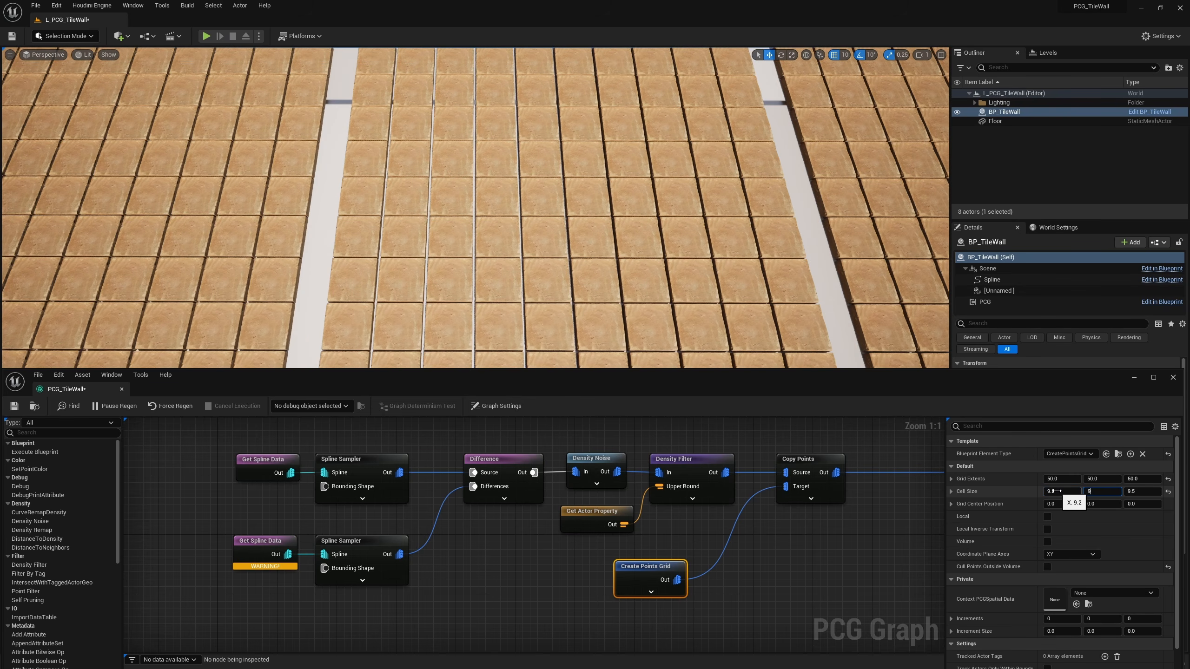
text(9.2)
key(Tab)
text(9)
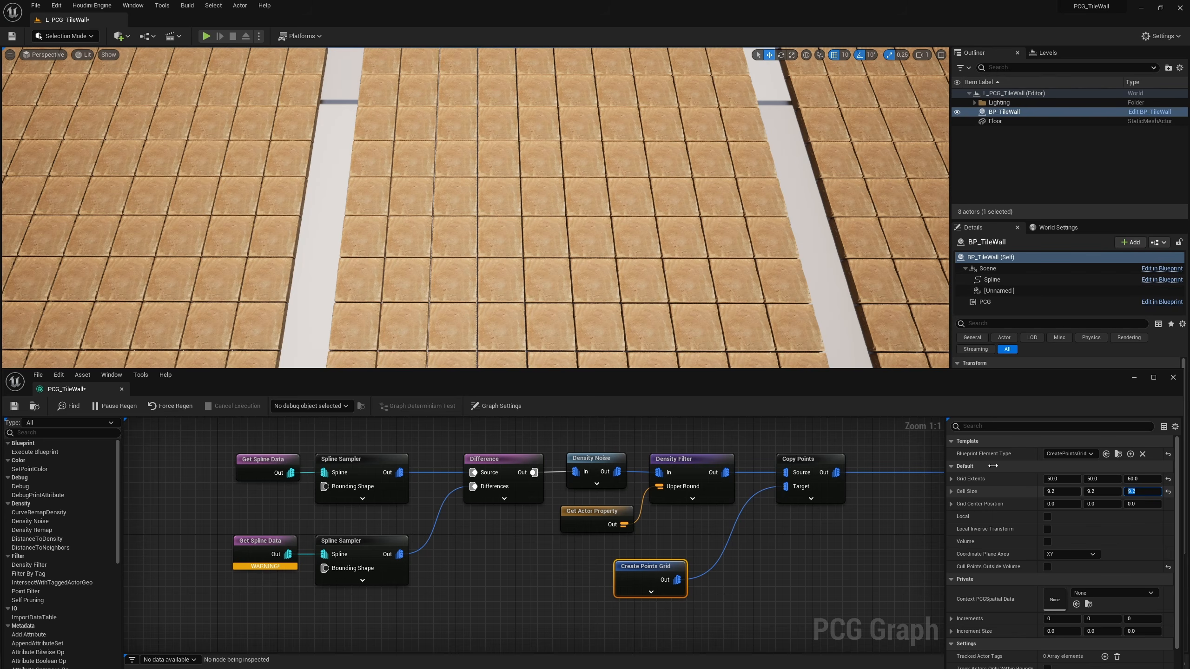
Set both the interior and the interior border sample spacing of the two Spline Samplers to 93
right_drag(698, 262, 698, 272)
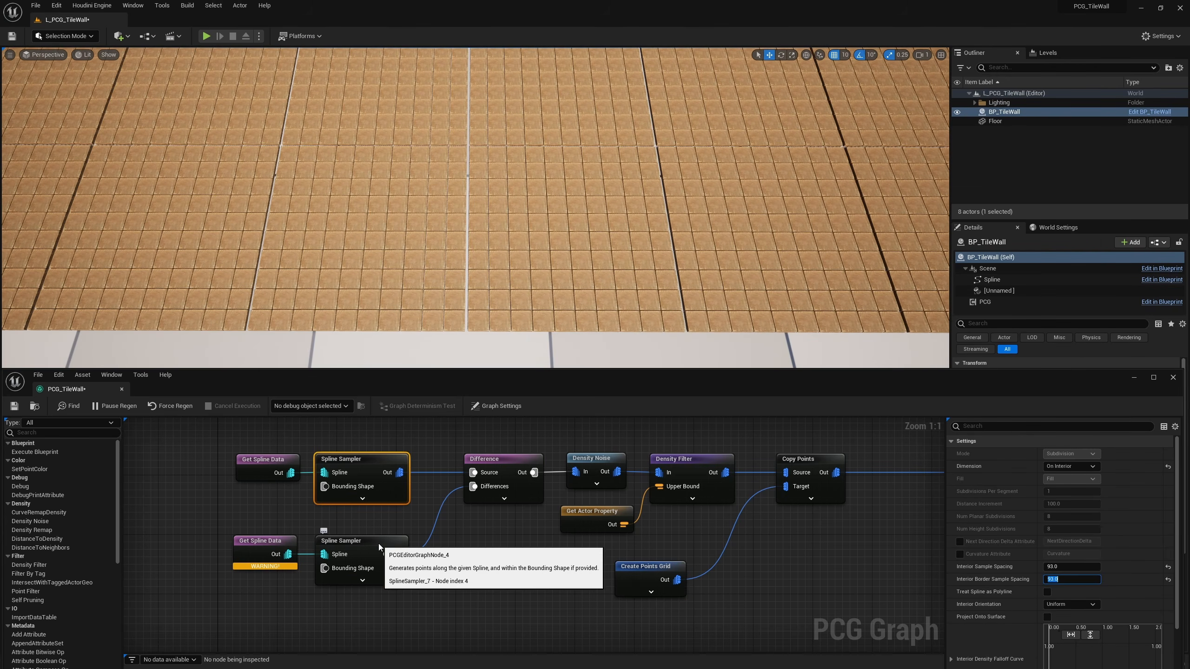
click(378, 543)
click(1071, 567)
mouse_move(475, 207)
right_down()
mouse_move(469, 234)
mouse_move(487, 239)
mouse_move(485, 206)
mouse_move(475, 218)
right_up()
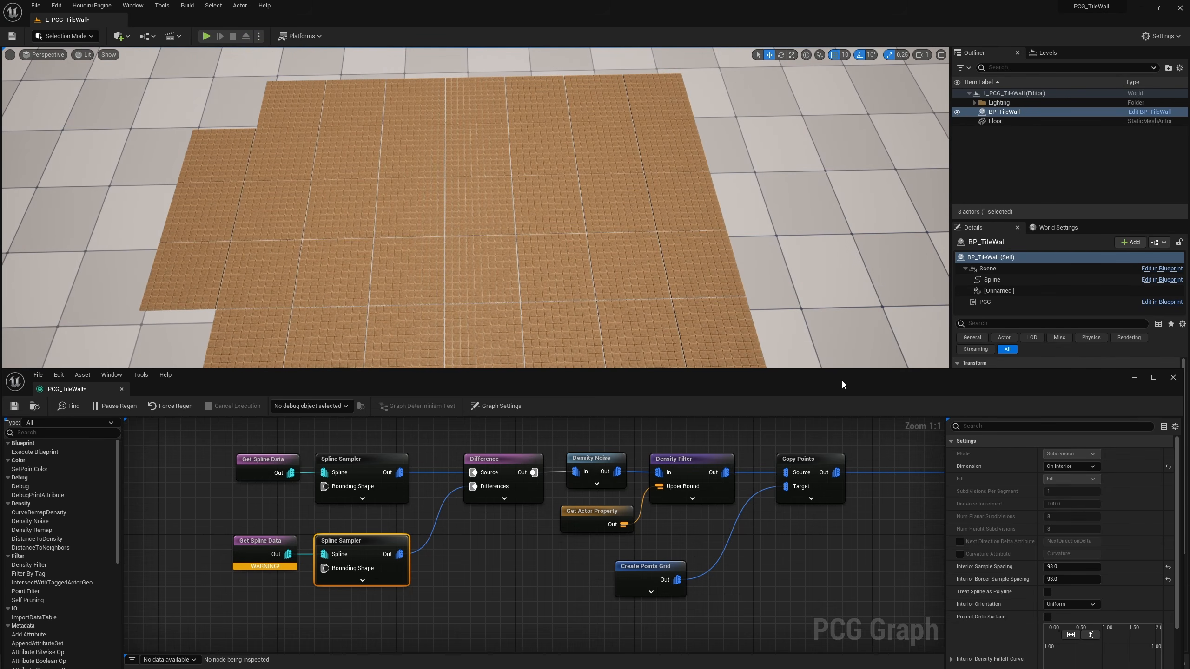
Test BP_TileWall with a Large Tile Density of 0.5, and return it to 1
drag(842, 382, 832, 514)
click(1095, 426)
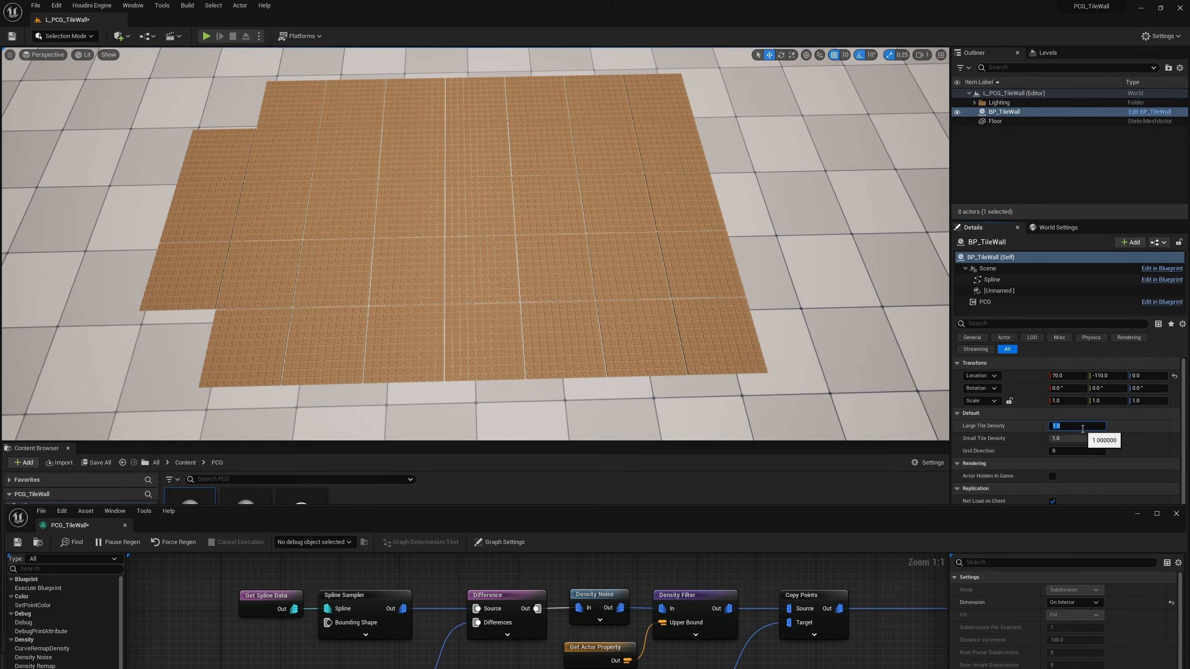
text(0.5)
key(Return)
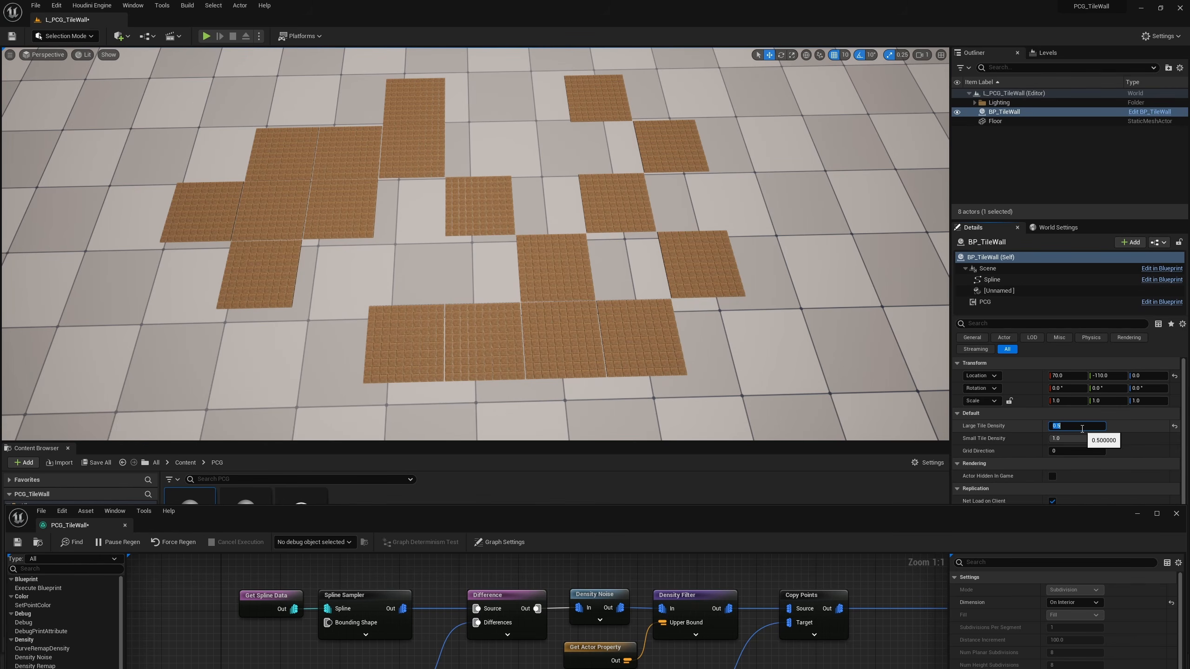
text(1)
key(Return)
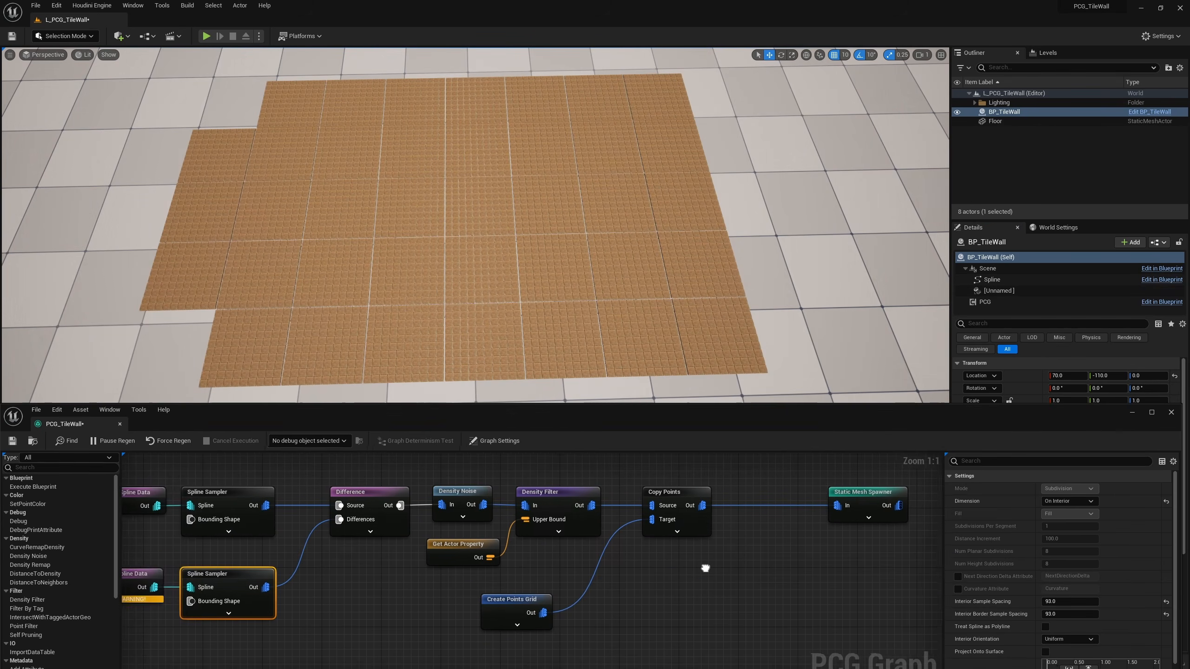
Make room before the Static Mesh Spawner and insert a Self Pruning node after Copy Points
right_drag(704, 568, 643, 572)
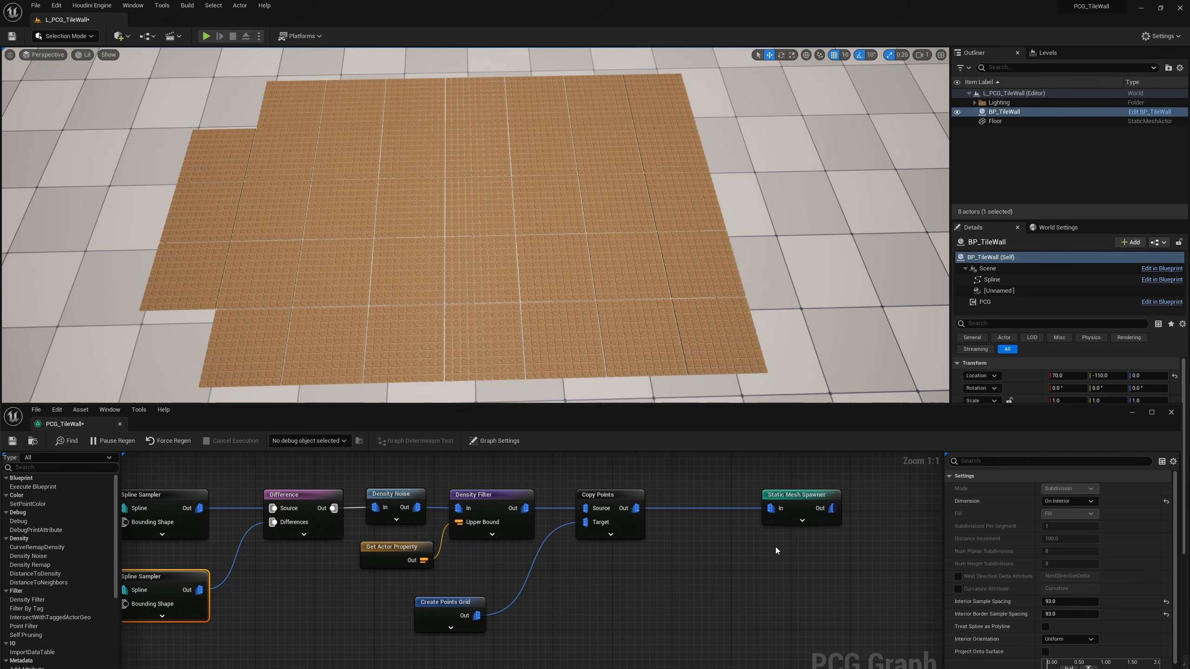
right_drag(775, 547, 604, 549)
drag(652, 499, 875, 510)
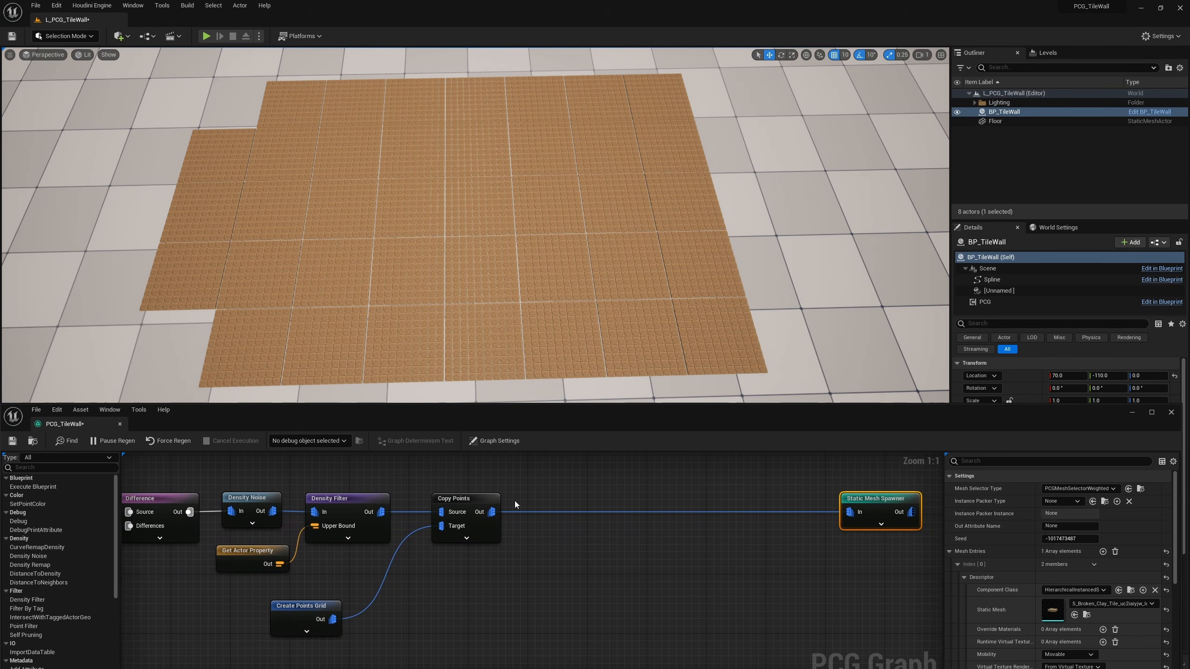
drag(493, 512, 534, 519)
text(se)
click(558, 395)
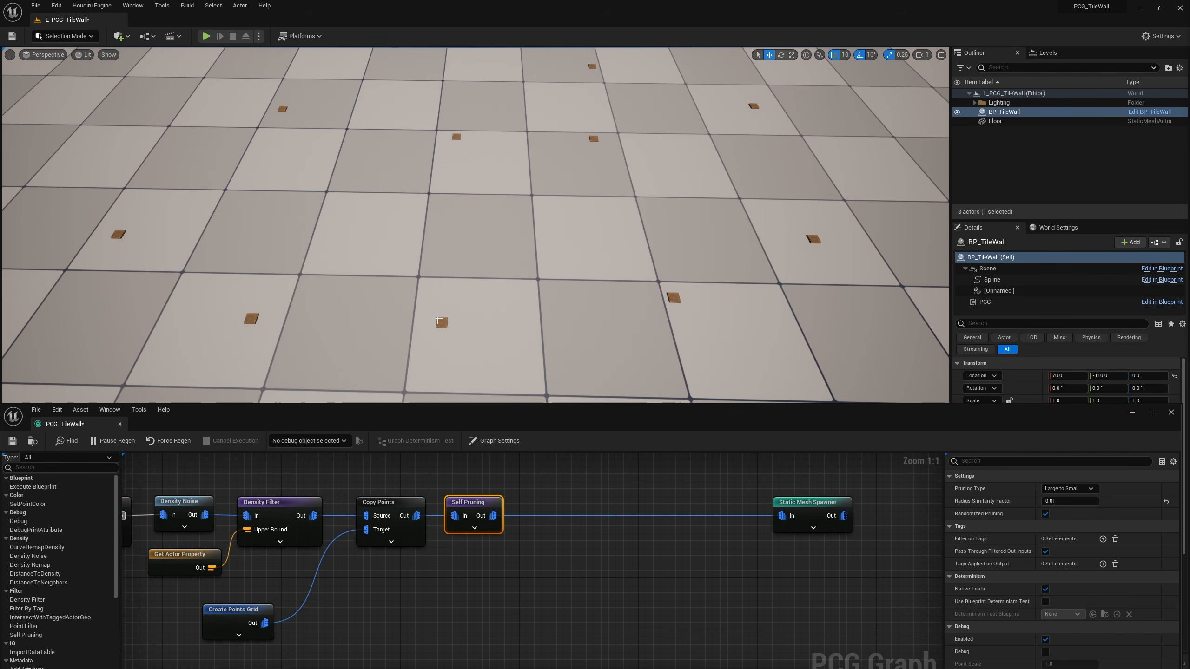
Set the Self Pruning node's pruning type to Remove Duplicates
right_drag(261, 609, 444, 611)
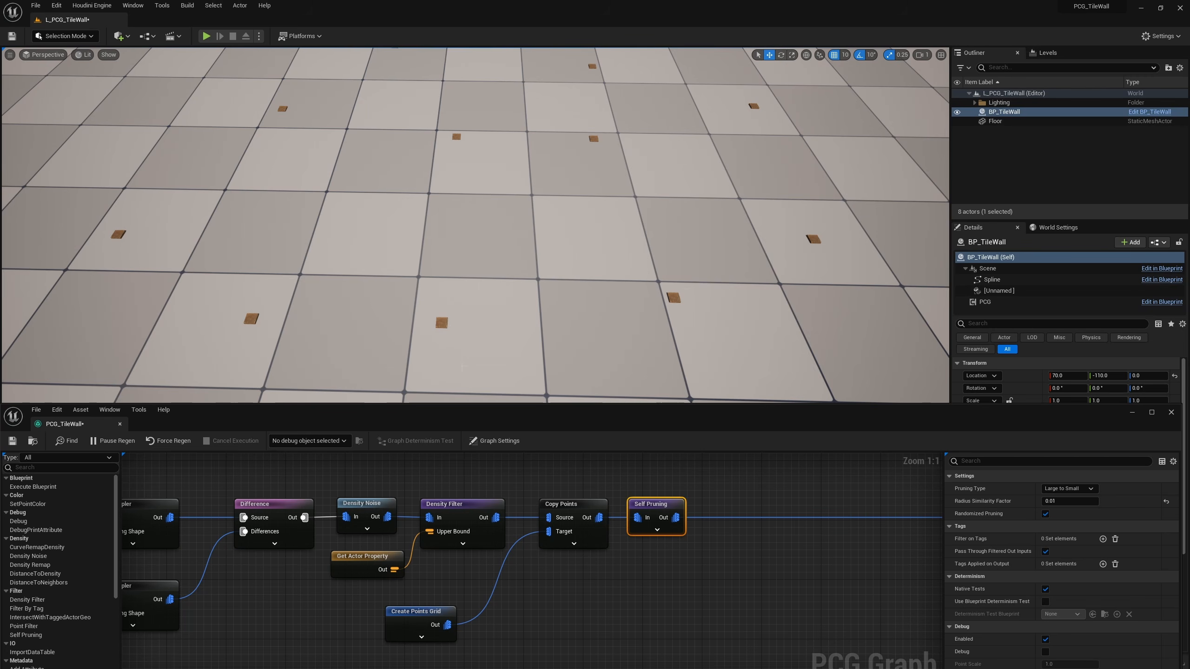
right_drag(666, 553, 510, 491)
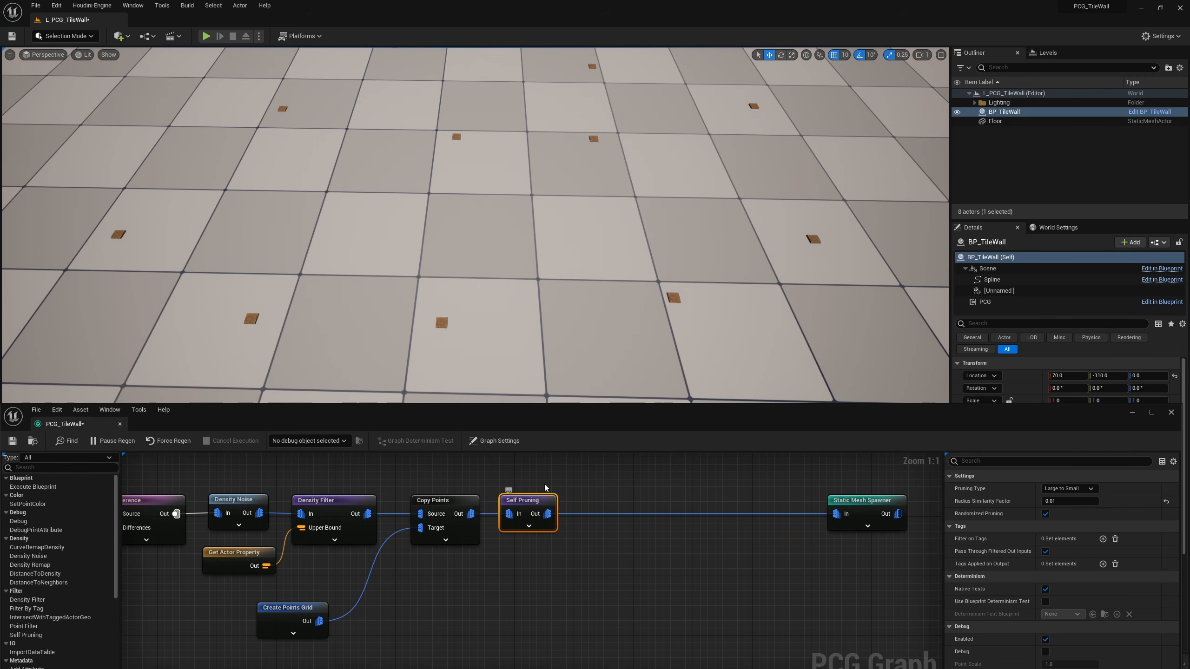
click(1071, 489)
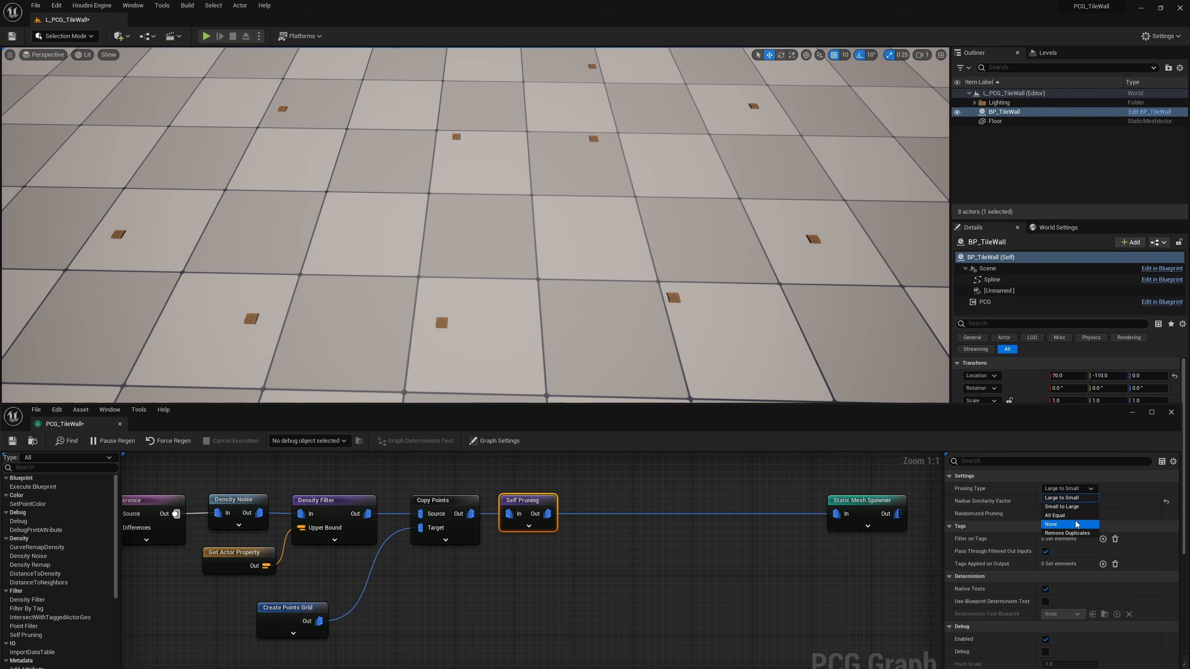
click(1066, 534)
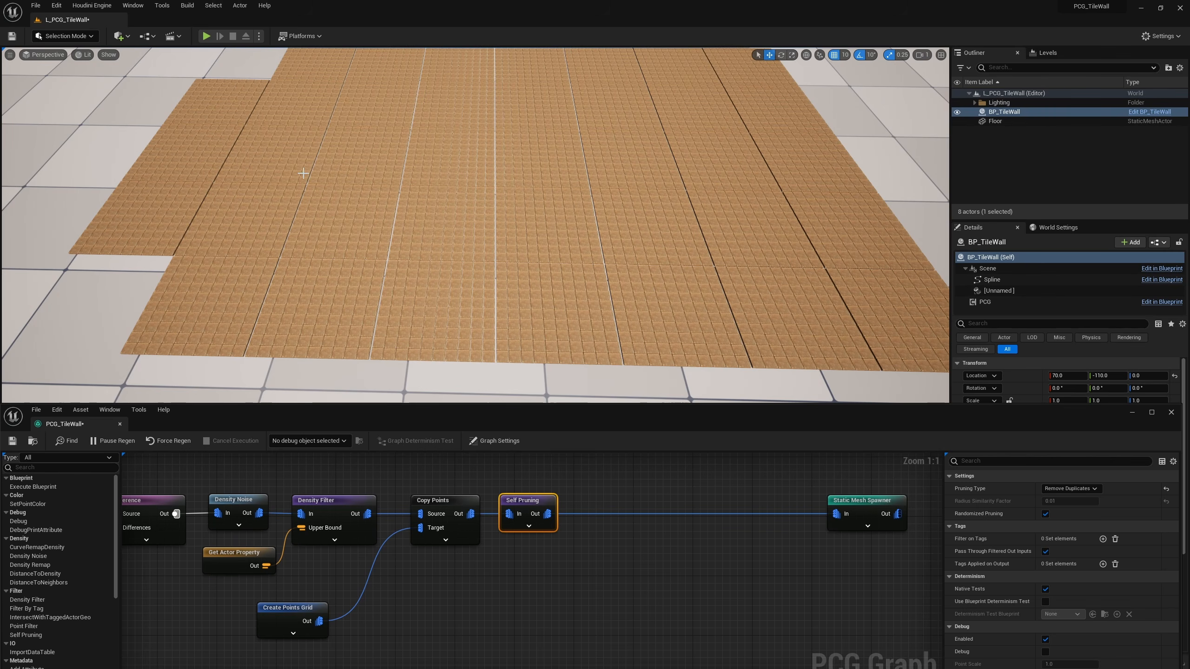
right_drag(772, 593, 672, 596)
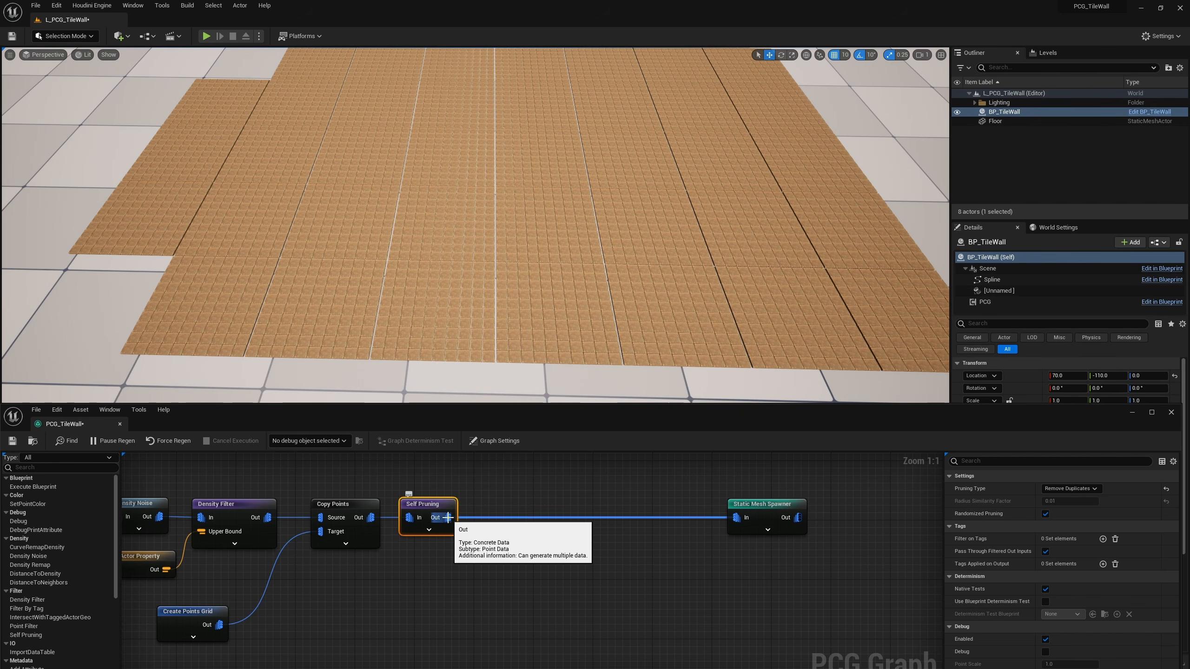
drag(447, 517, 492, 543)
key(Escape)
Duplicate the Density Noise, Density Filter and Get Actor Property nodes into the space after Self Pruning
right_drag(406, 599, 691, 601)
right_drag(415, 472, 499, 481)
drag(484, 481, 623, 577)
key(ctrl+c)
right_drag(786, 612, 484, 559)
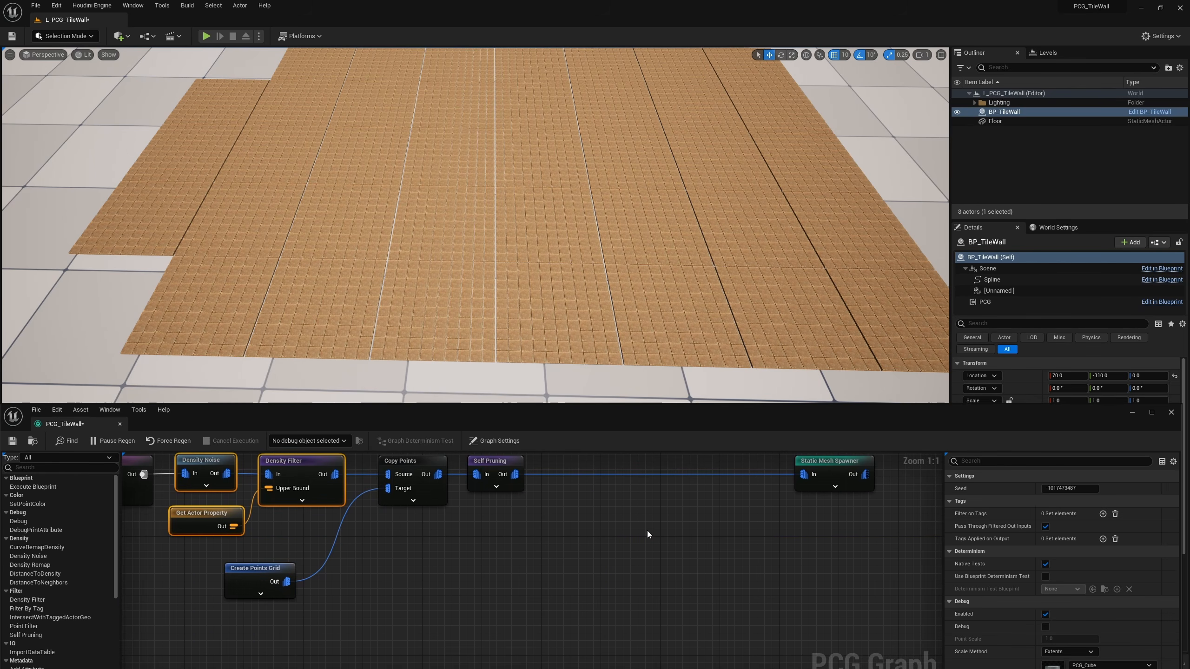
key(ctrl+v)
Align the duplicated nodes in the row and wire them between Self Pruning and the Static Mesh Spawner
drag(614, 477, 554, 495)
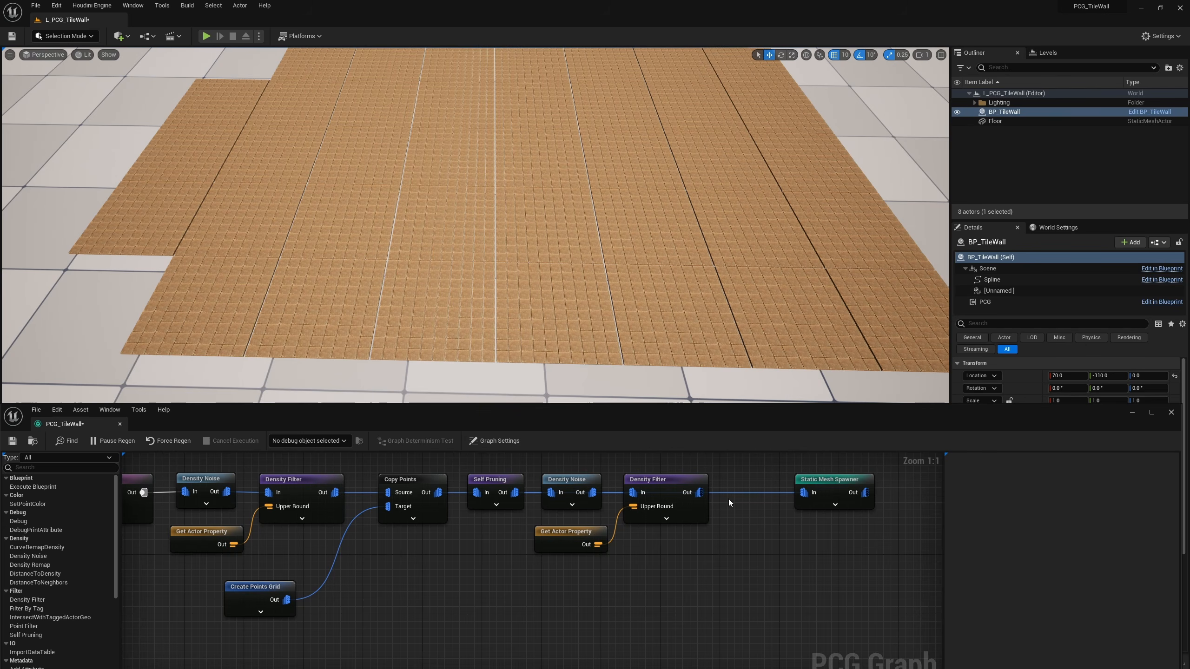
alt+click(809, 492)
drag(698, 493, 804, 493)
Adjust the duplicated Density Noise's seed and set the duplicated Get Actor Property's property name to Small Tile Density
click(570, 482)
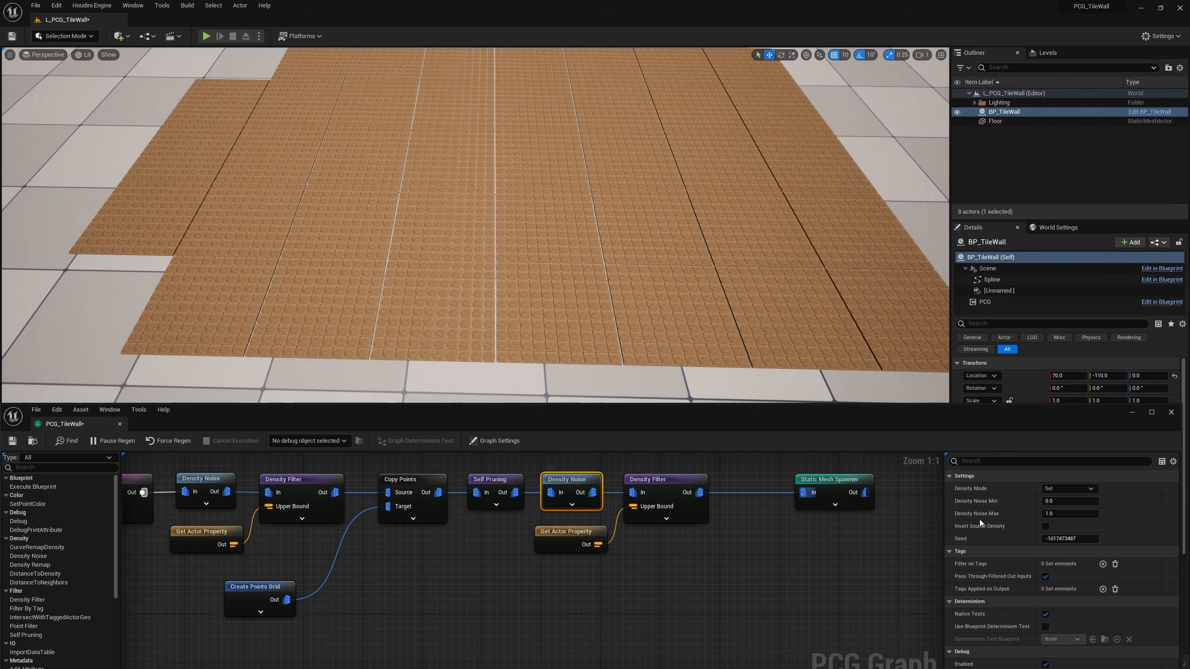
drag(1062, 539, 1064, 539)
click(568, 534)
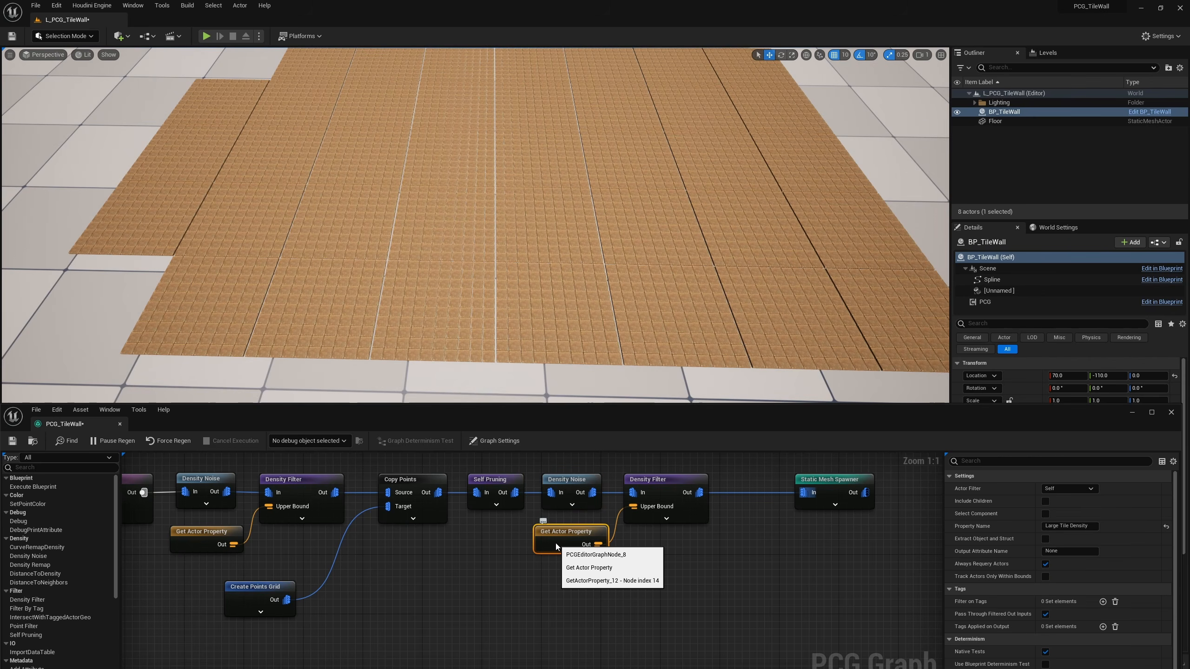
double_click(1050, 526)
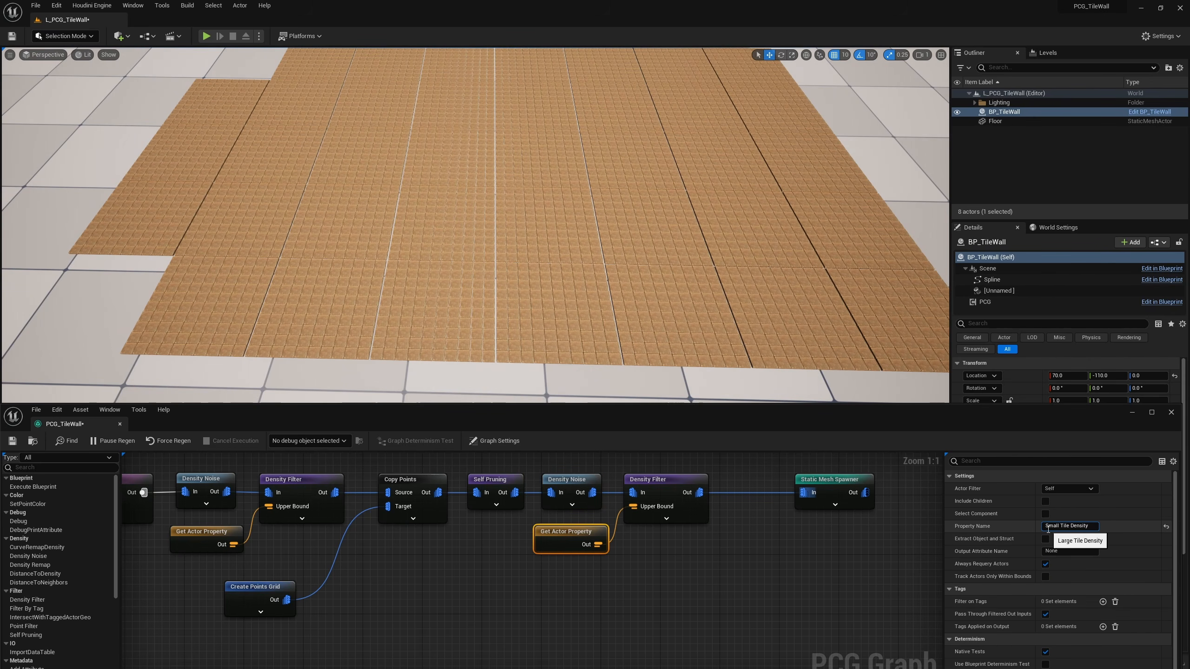
key(Return)
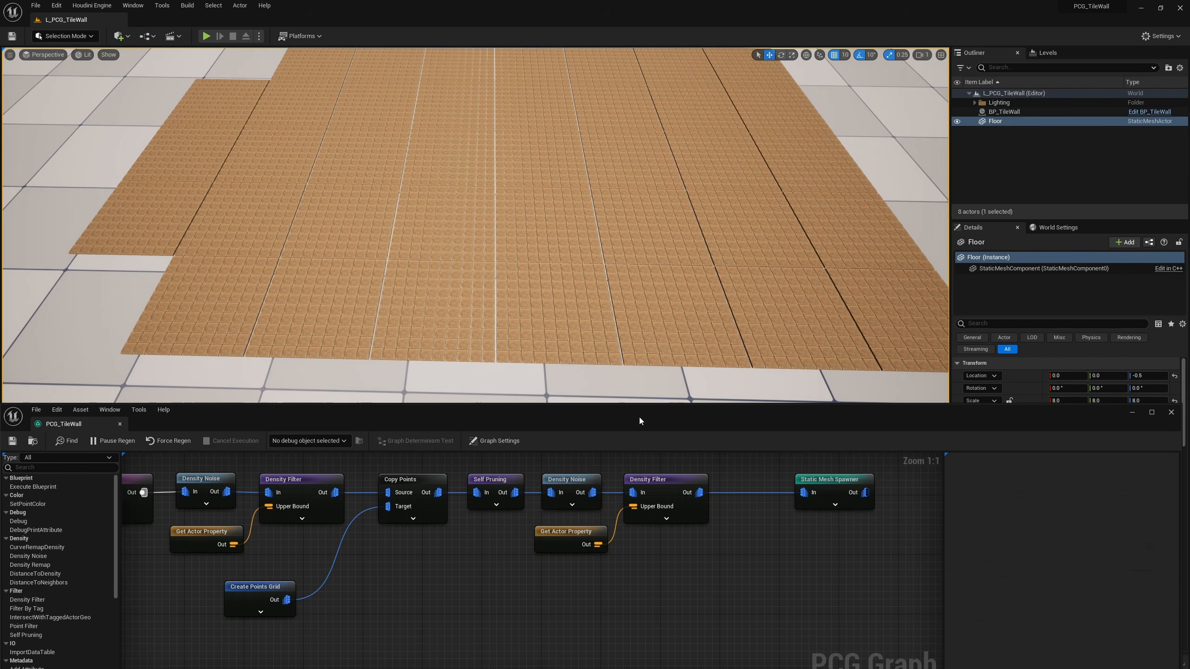
Select BP_TileWall in the level and set both its Large Tile Density and Small Tile Density to 0.8
drag(640, 417, 628, 570)
click(639, 332)
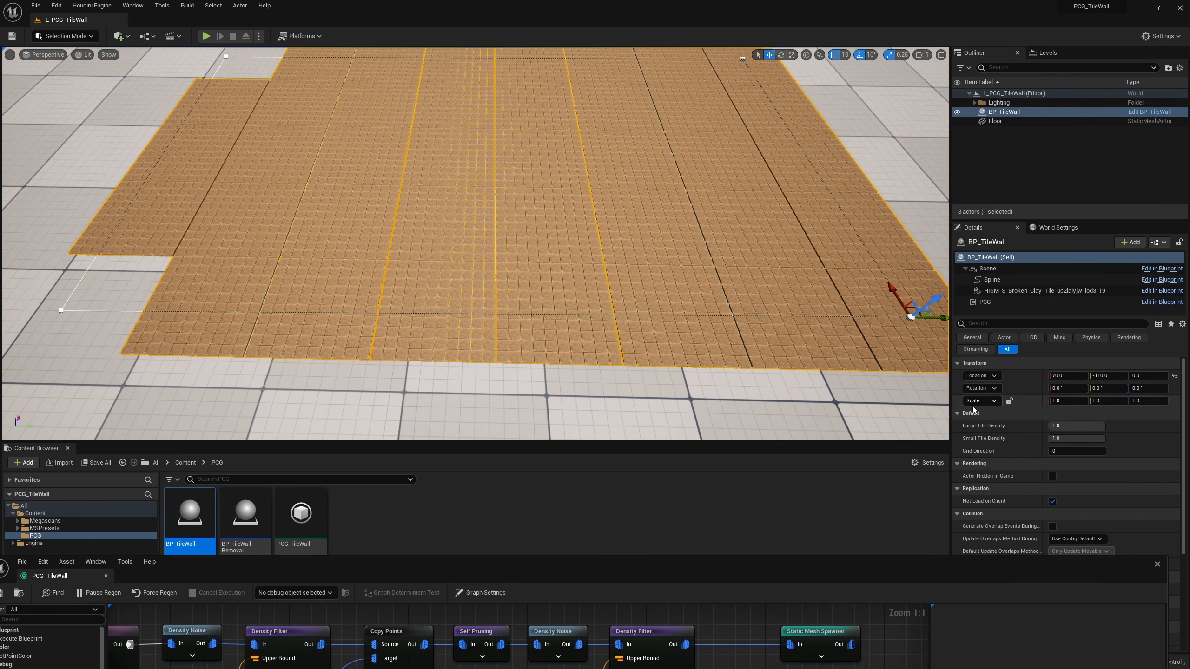
click(1064, 426)
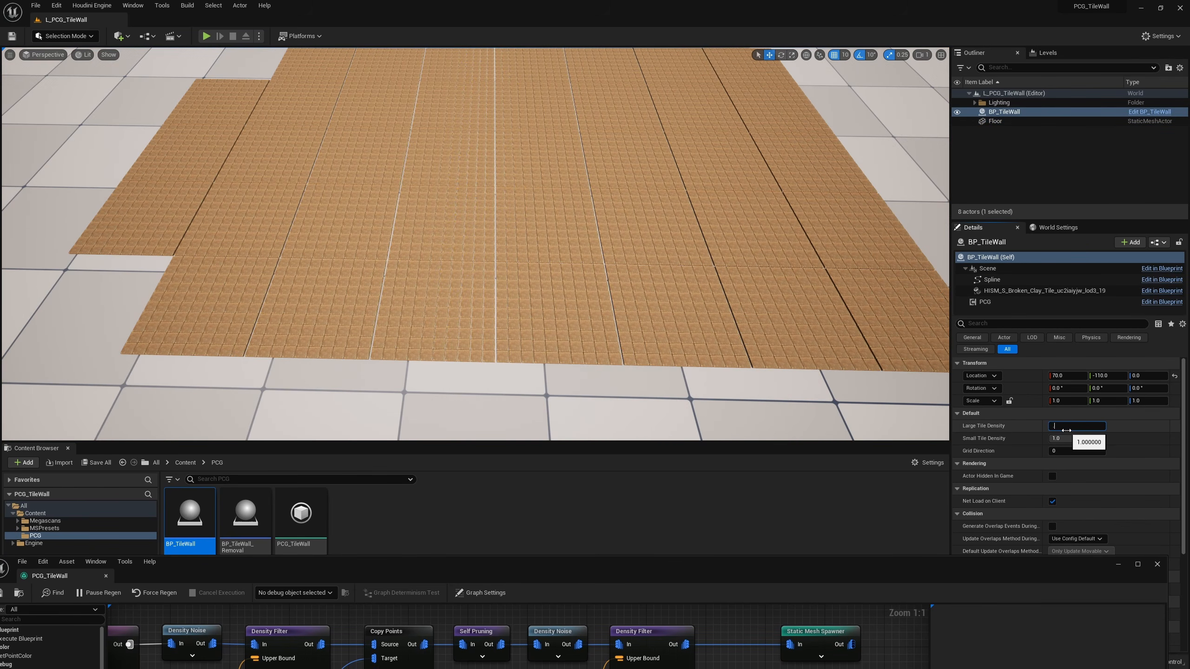
text(0.8)
key(Return)
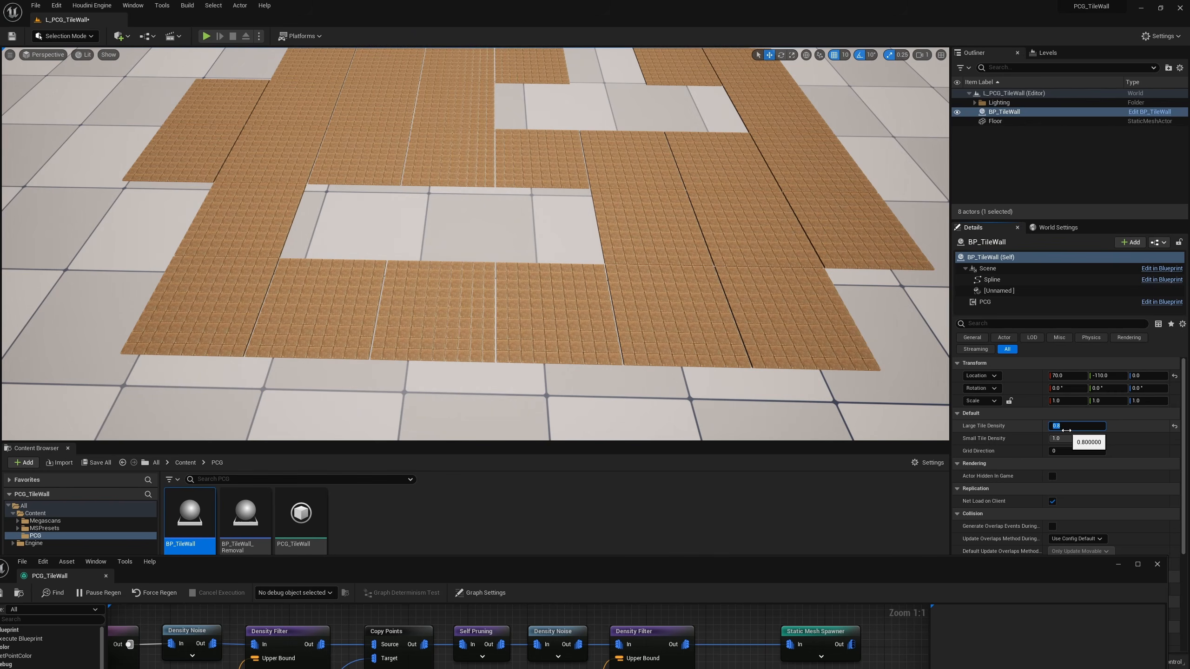
click(1065, 438)
text(0.8)
key(Return)
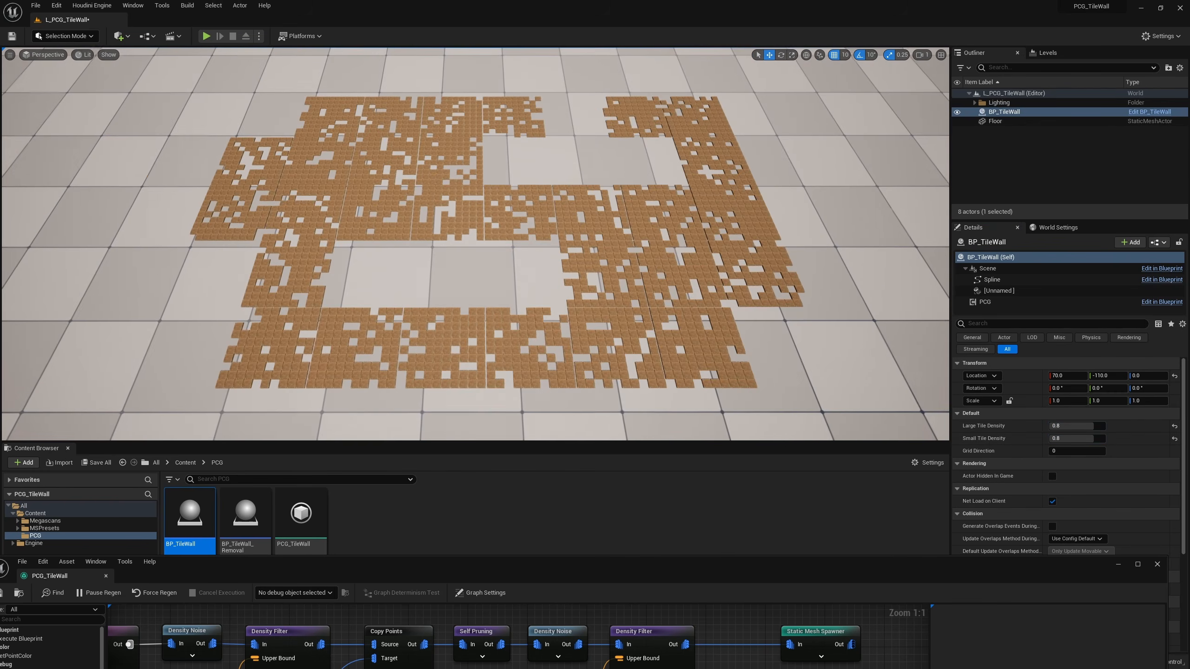
Set BP_TileWall's Large Tile Density to 1 and its Small Tile Density to 0.5
click(1090, 426)
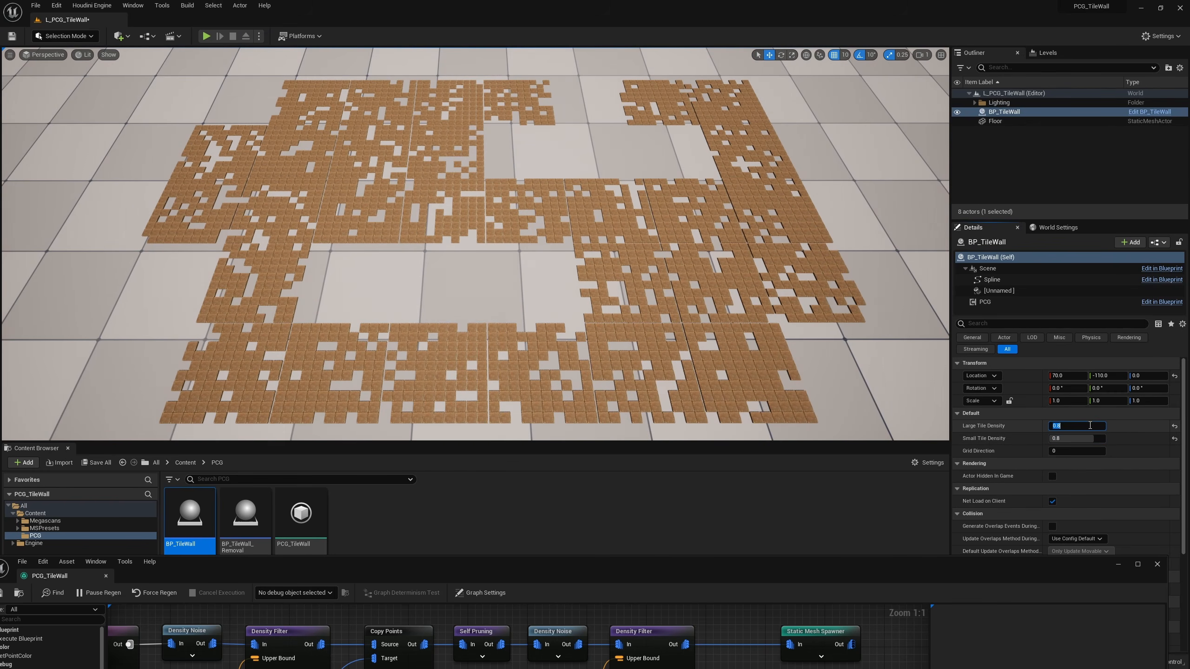
text(1)
key(Return)
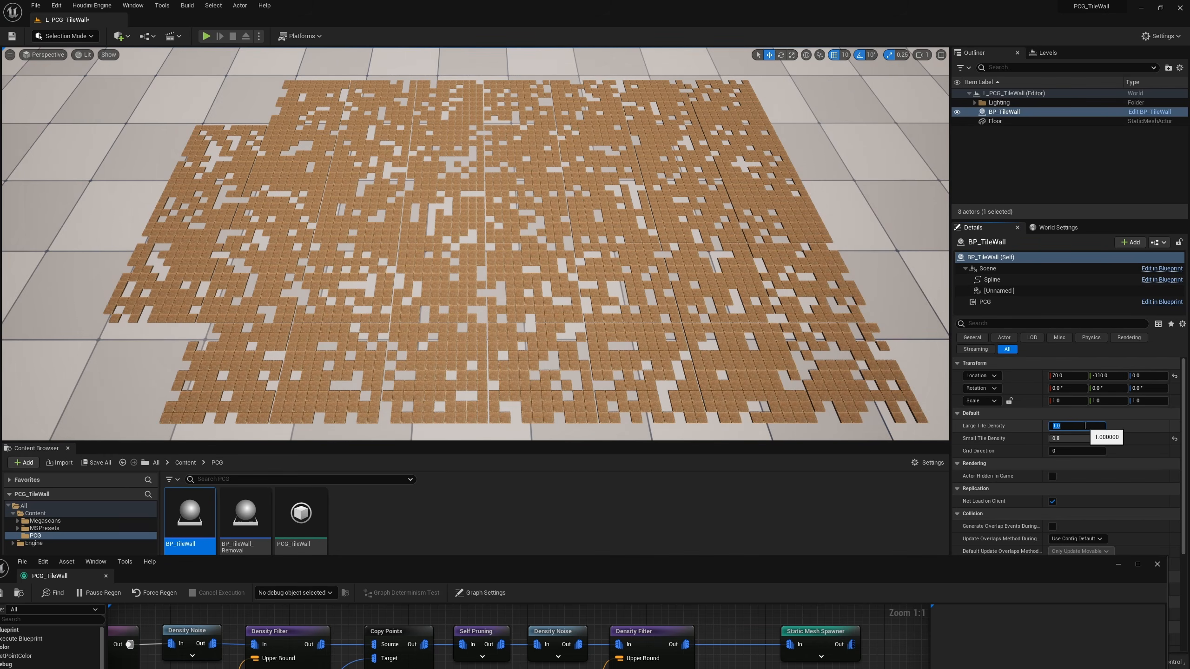
click(1074, 438)
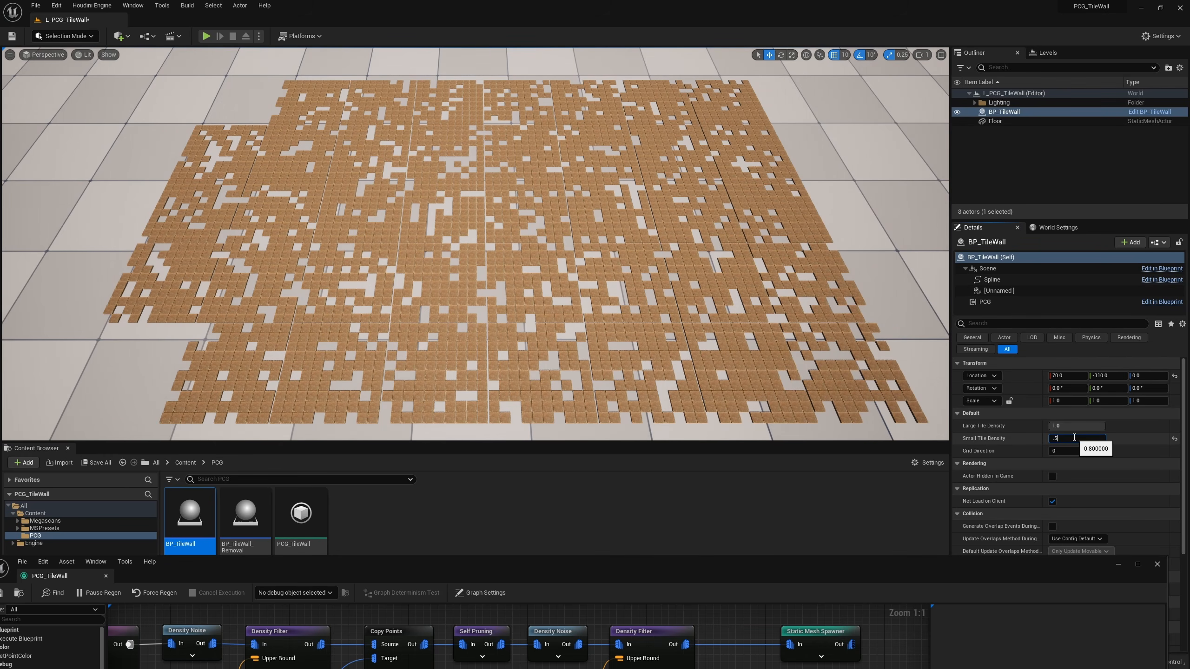
text(.5)
key(Return)
Set BP_TileWall's Large Tile Density to 0.5 and check the remaining tiles up close
click(1073, 426)
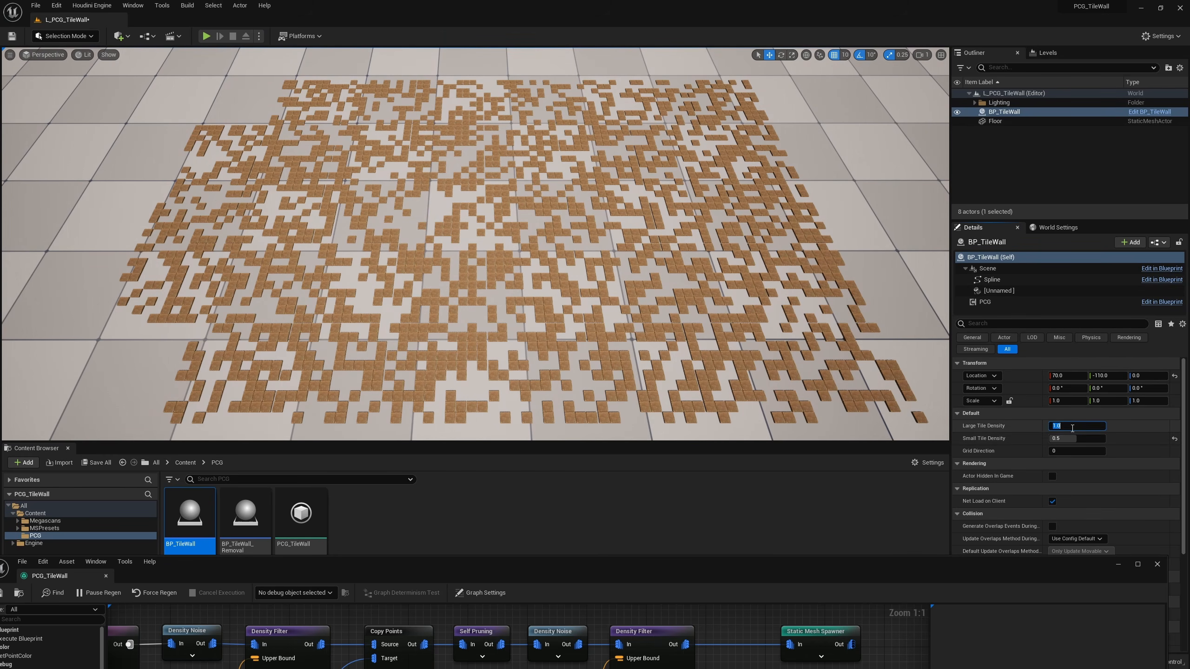
text(.5)
key(Return)
key(w)
right_drag(656, 281, 684, 263)
mouse_move(543, 318)
right_down()
mouse_move(525, 309)
mouse_move(530, 326)
right_up()
key(w)
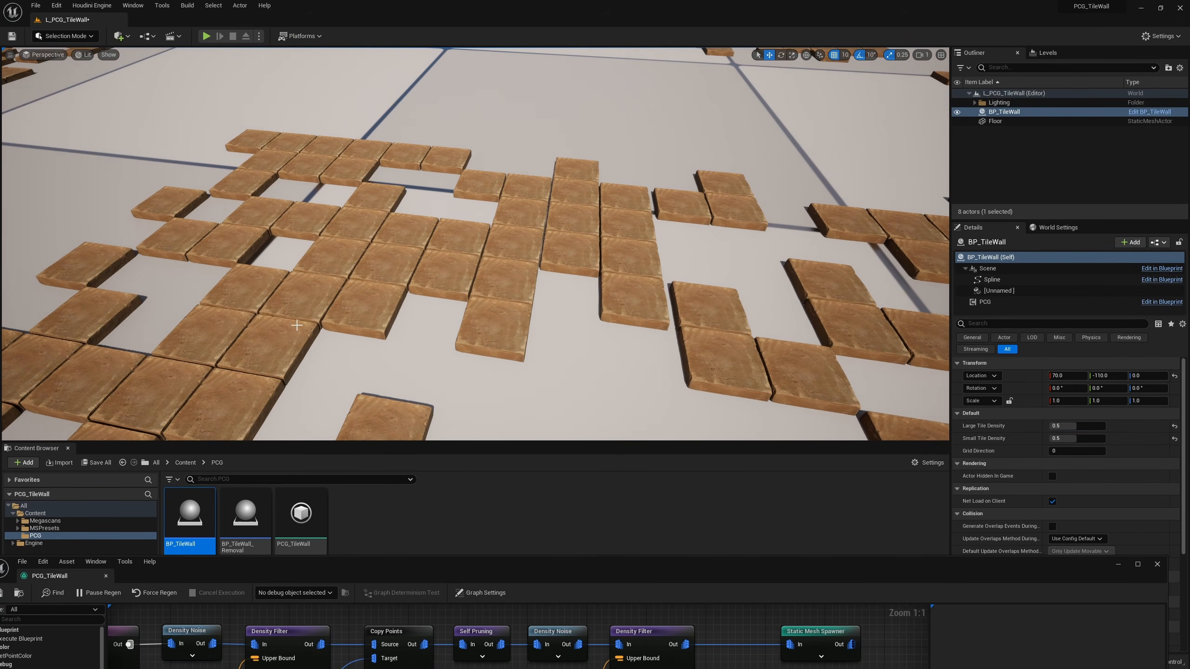
Insert a Transform Points node between the last Density Filter and the Static Mesh Spawner in the PCG graph
drag(731, 566, 630, 408)
right_drag(699, 546, 578, 606)
drag(621, 543, 739, 539)
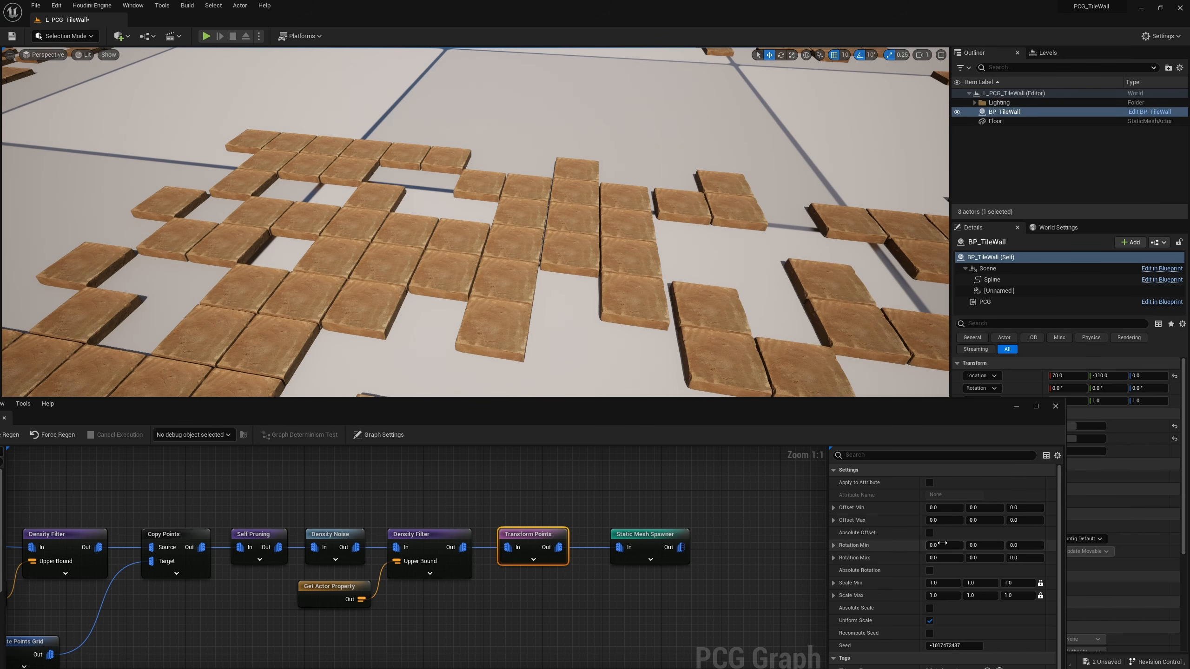
Set the Transform Points node's Rotation Min to -2 and Rotation Max to 2 on all three axes
click(942, 544)
key(Tab)
text(--)
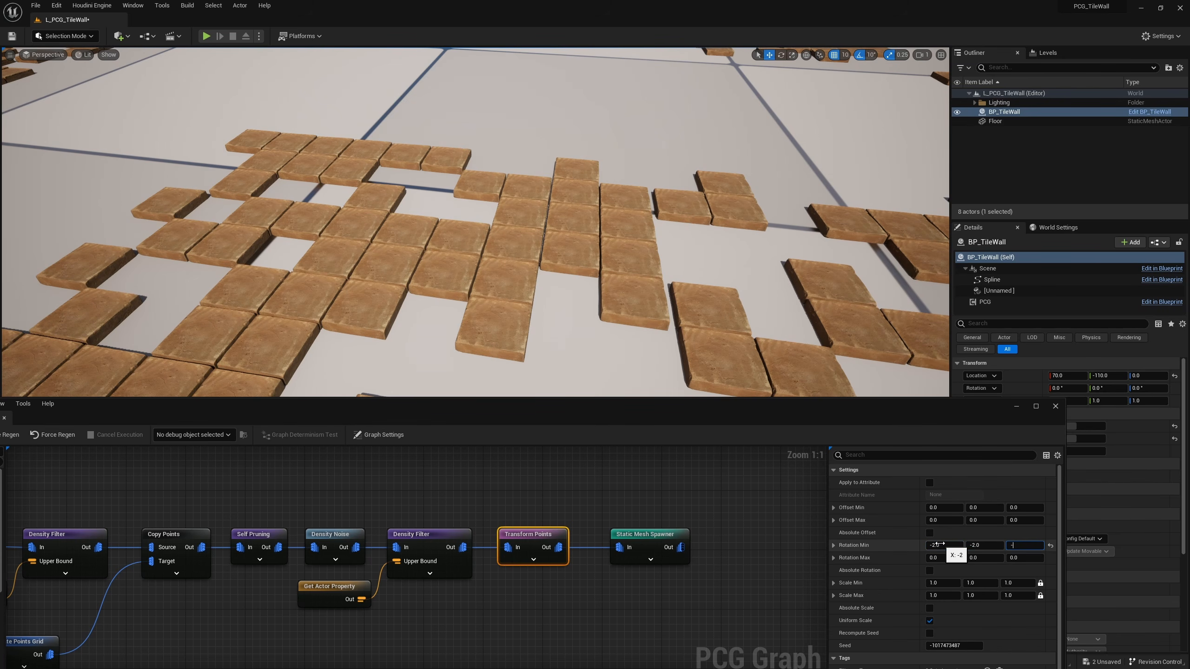
text(2)
key(Tab)
text(2)
key(Tab)
text(2)
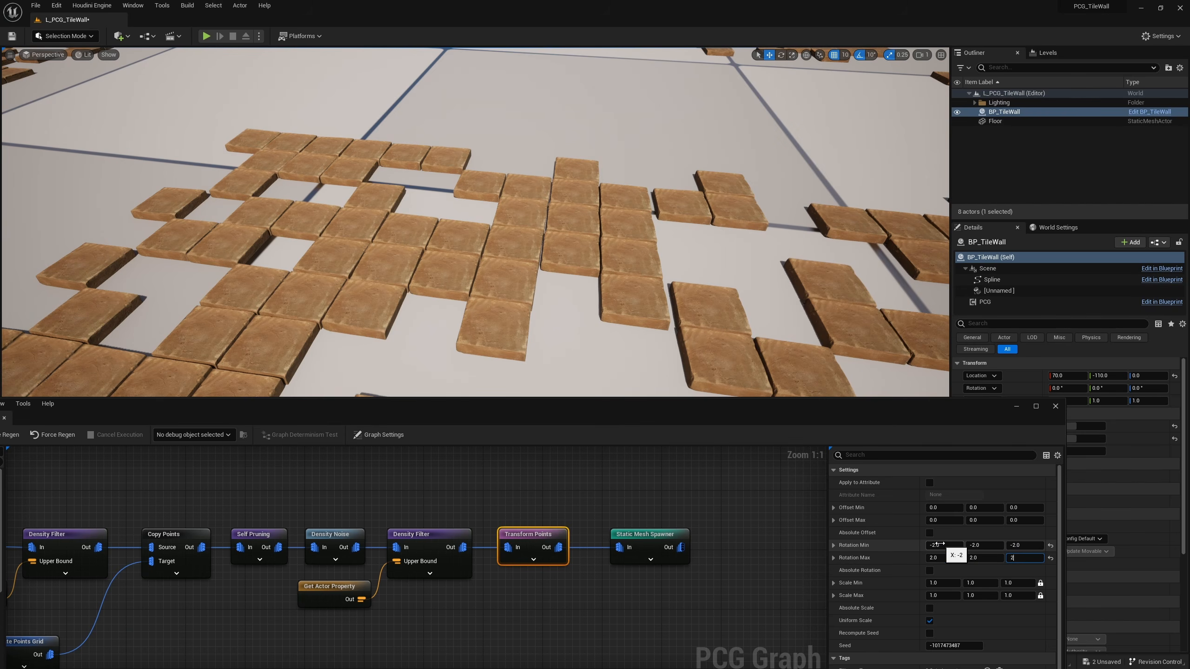
key(Tab)
text(2)
key(Return)
Inspect the randomly tilted tiles and set BP_TileWall's Large Tile Density and Small Tile Density both to 0.8
key(w)
right_drag(476, 222, 462, 169)
scroll(475, 222, down, 3)
right_drag(316, 284, 291, 281)
right_drag(510, 228, 514, 227)
click(1081, 426)
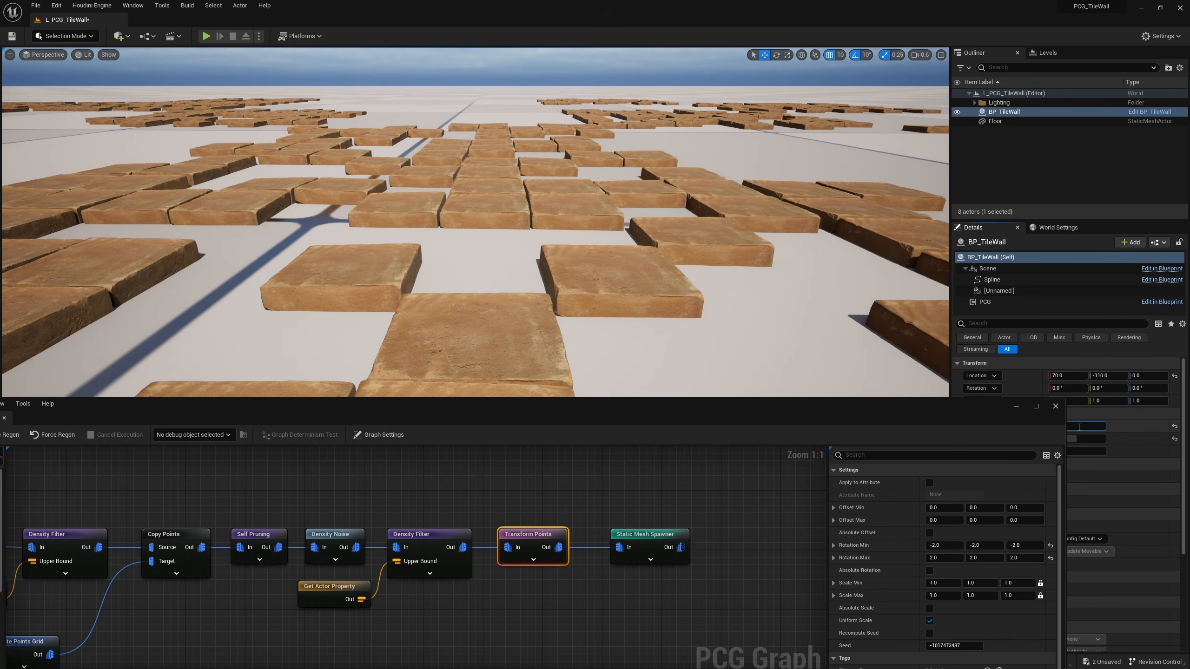
text(0.8)
key(Tab)
text(0.8)
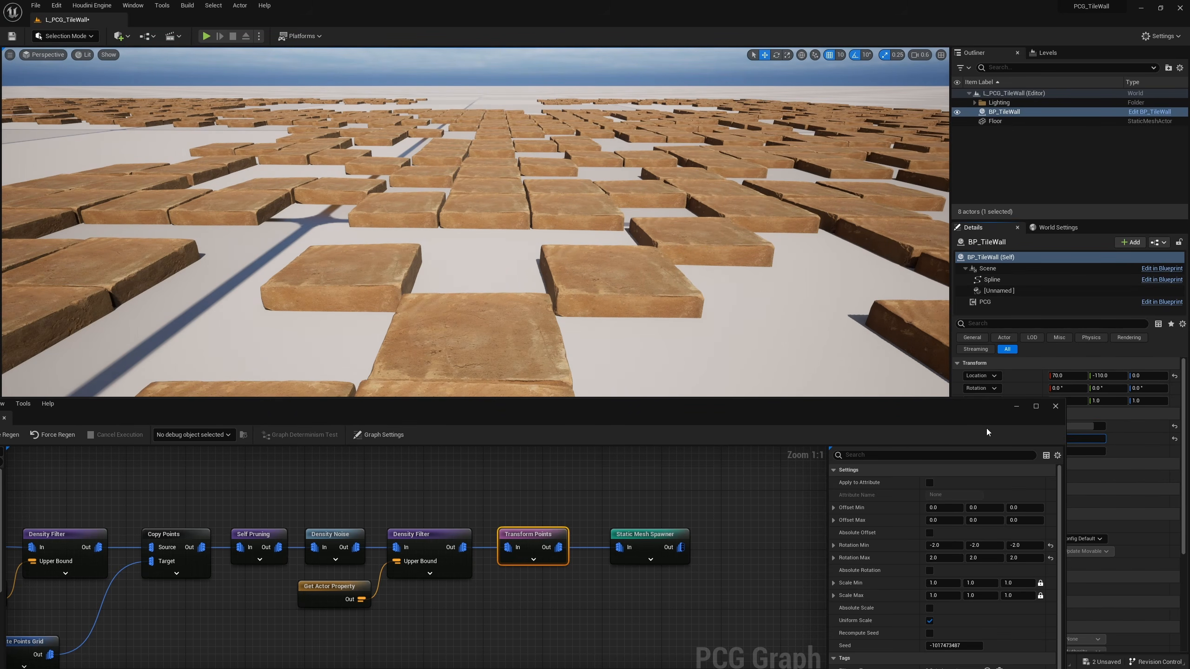
key(Return)
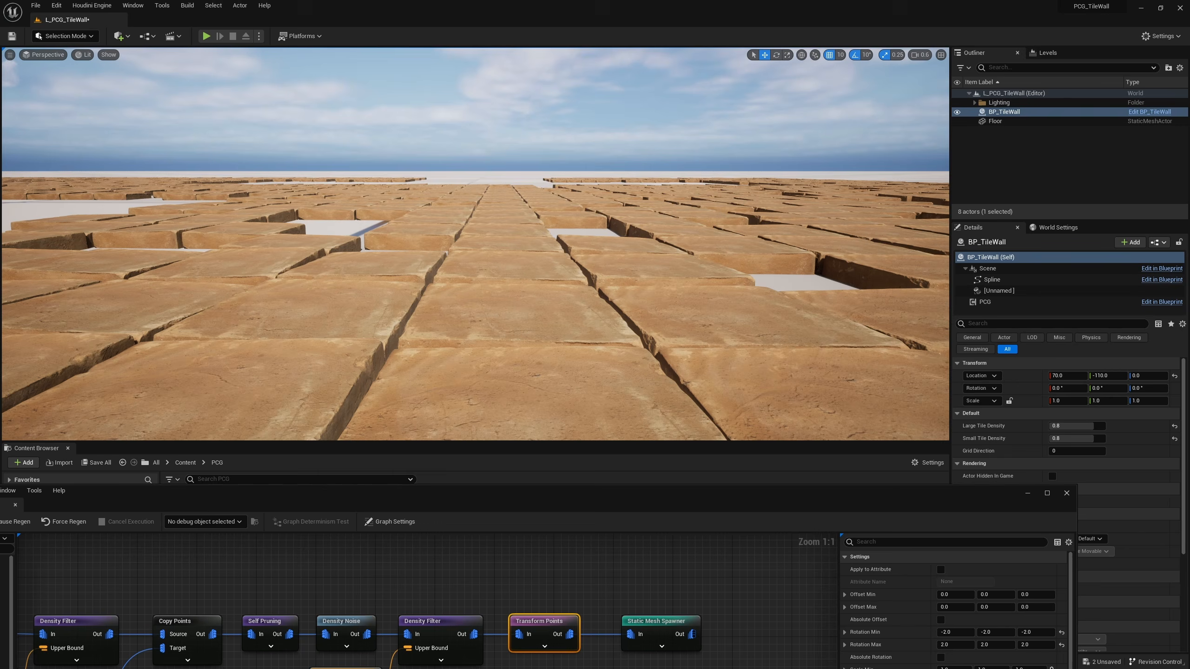
Rotate BP_TileWall 90° about the Y axis in the level and check how the tiles are laid out
right_drag(581, 356, 580, 357)
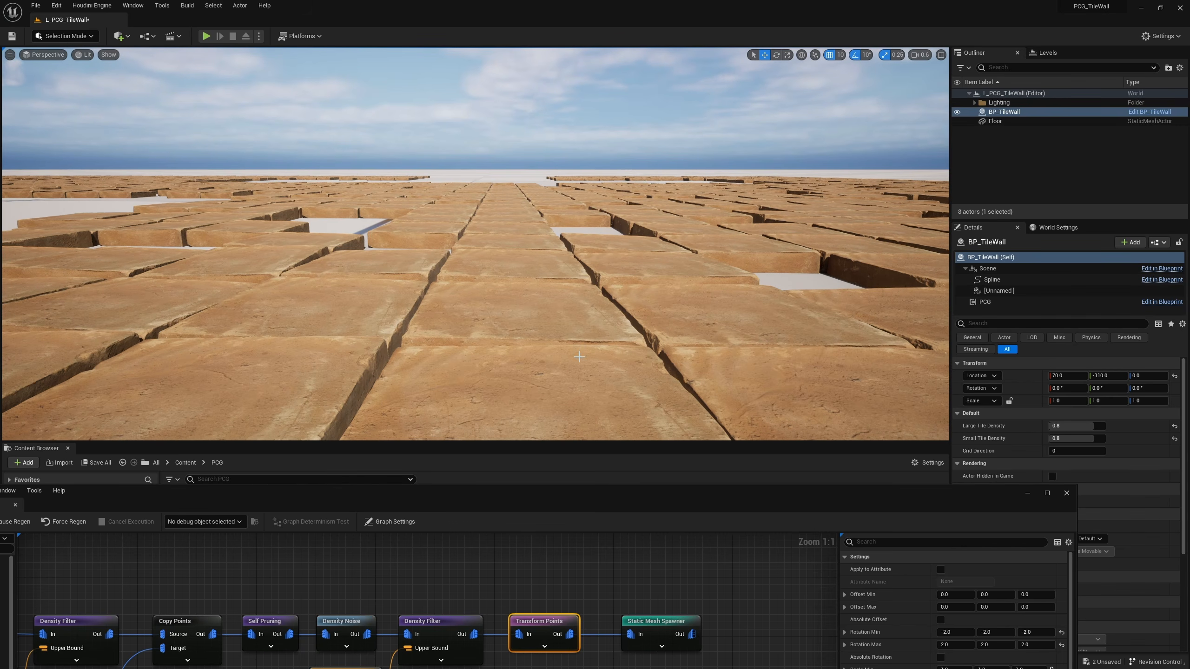
drag(600, 504, 620, 362)
key(f)
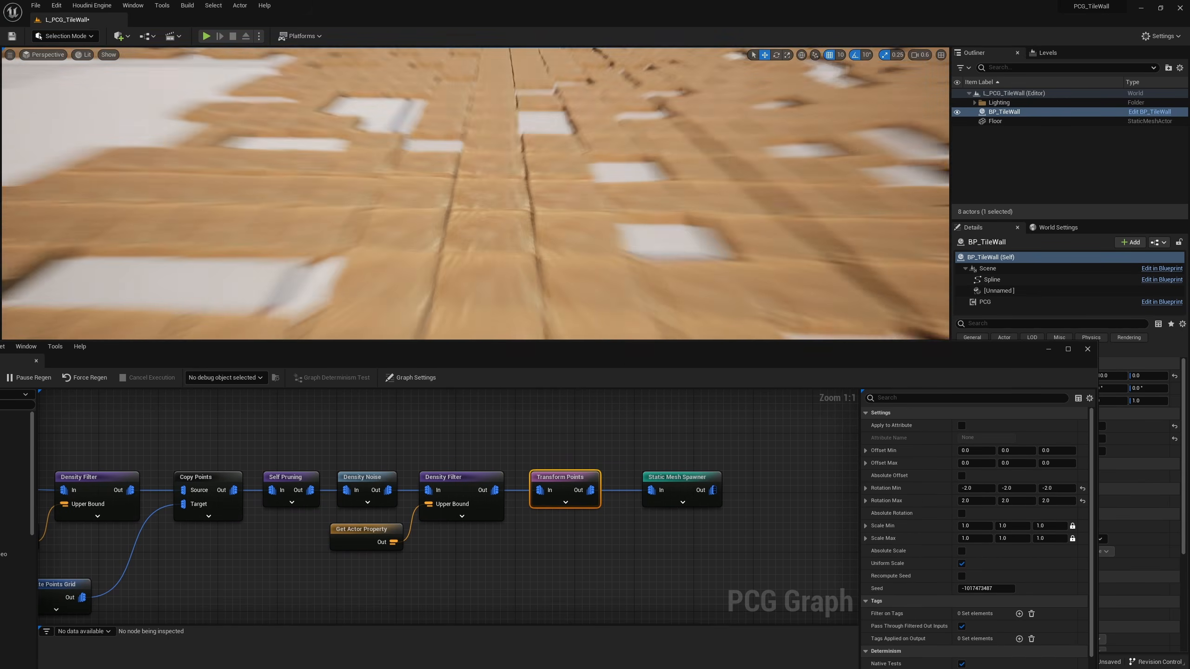
key(d)
right_drag(620, 272, 574, 272)
key(e)
key(d)
drag(492, 269, 467, 321)
right_drag(466, 282, 443, 286)
key(s)
key(w)
key(q)
mouse_move(484, 250)
right_down()
mouse_move(483, 236)
mouse_move(484, 250)
right_up()
key(e)
key(w)
right_drag(587, 246, 497, 197)
right_drag(582, 285, 582, 320)
key(s)
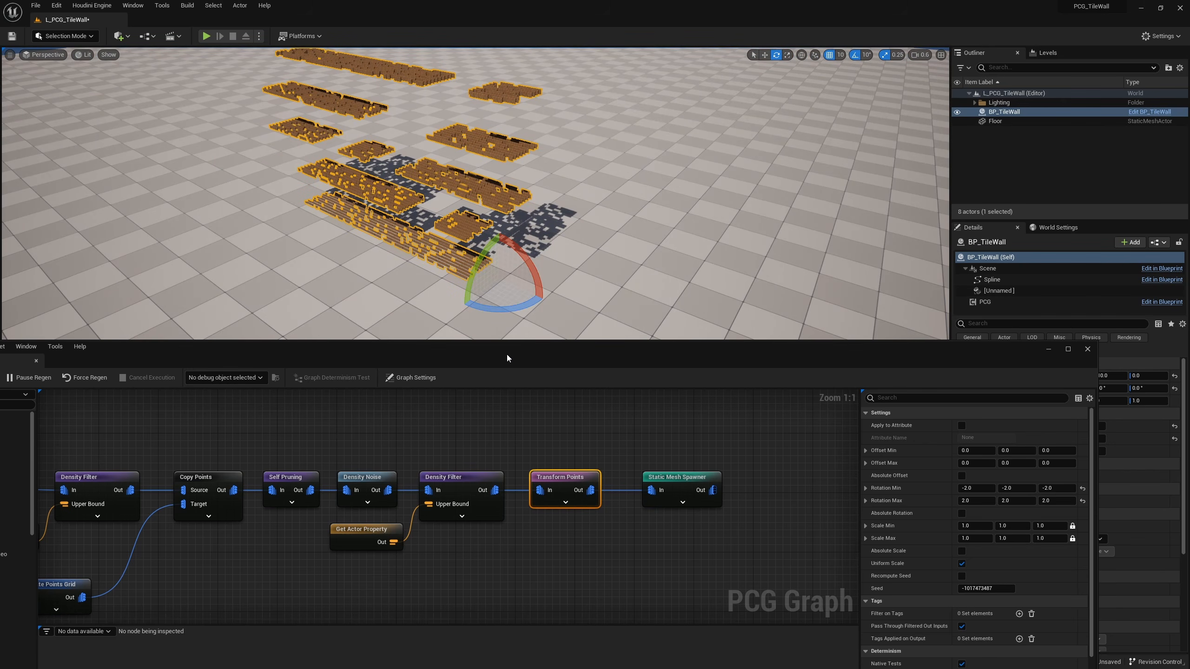
Add a Get Actor Property node near Create Points Grid and set its Property Name to BP_TileWall's Grid Direction variable
drag(507, 357, 682, 233)
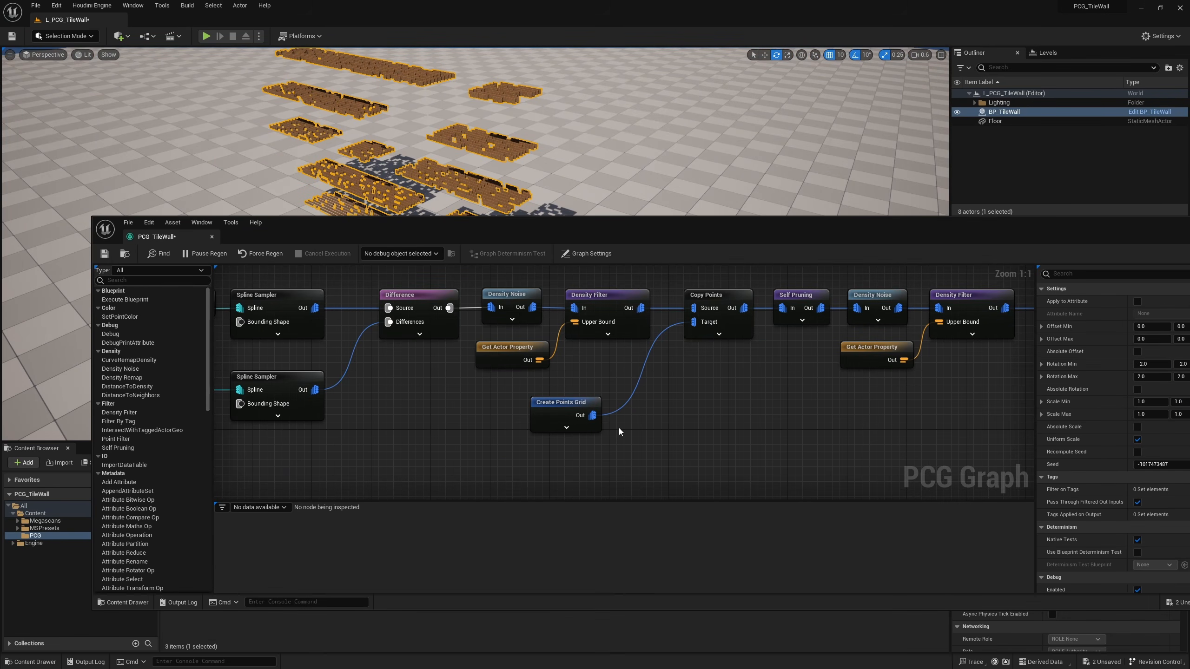
click(559, 411)
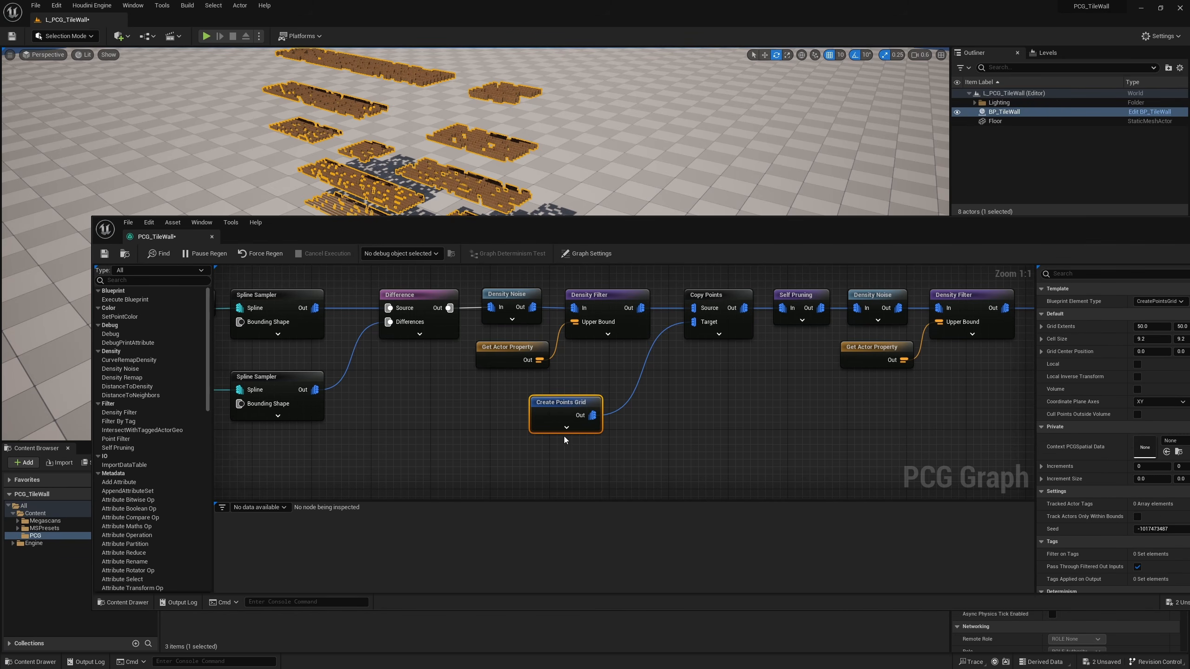
right_click(409, 413)
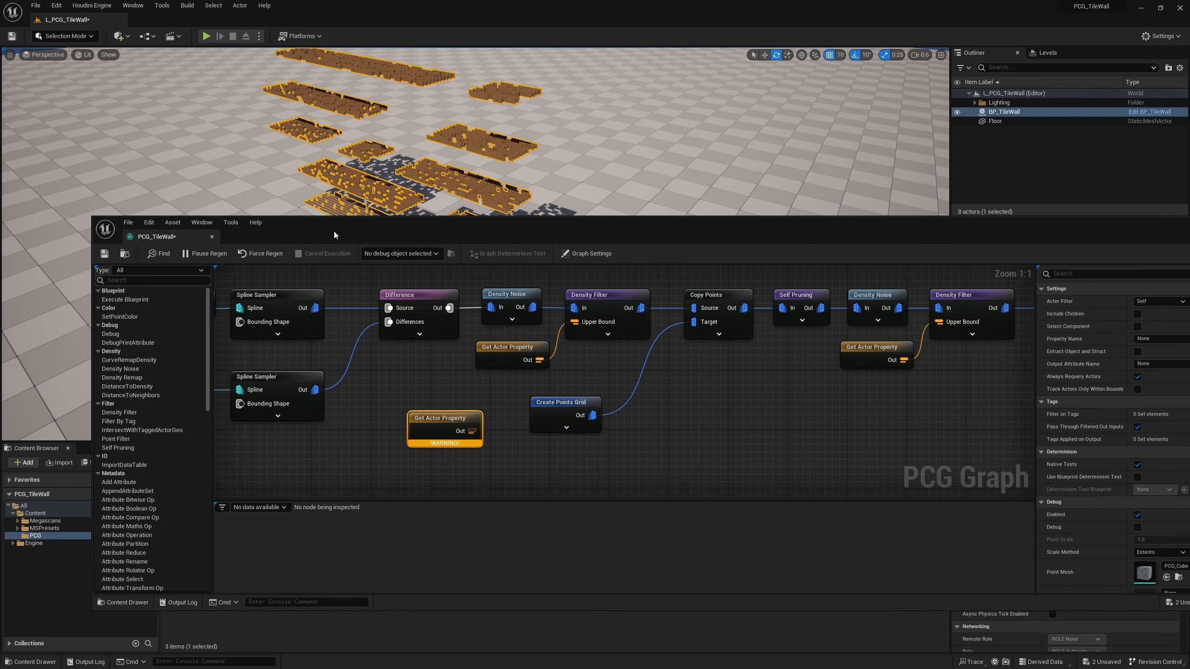
drag(334, 231, 501, 232)
double_click(180, 537)
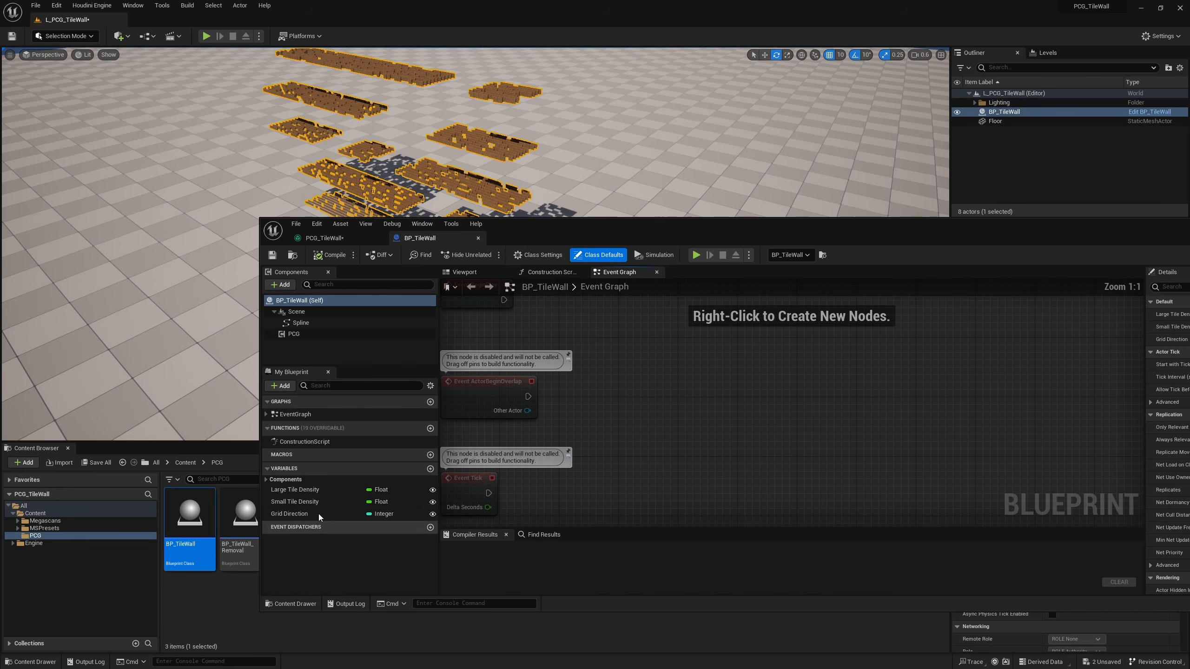
click(303, 515)
drag(831, 242, 531, 233)
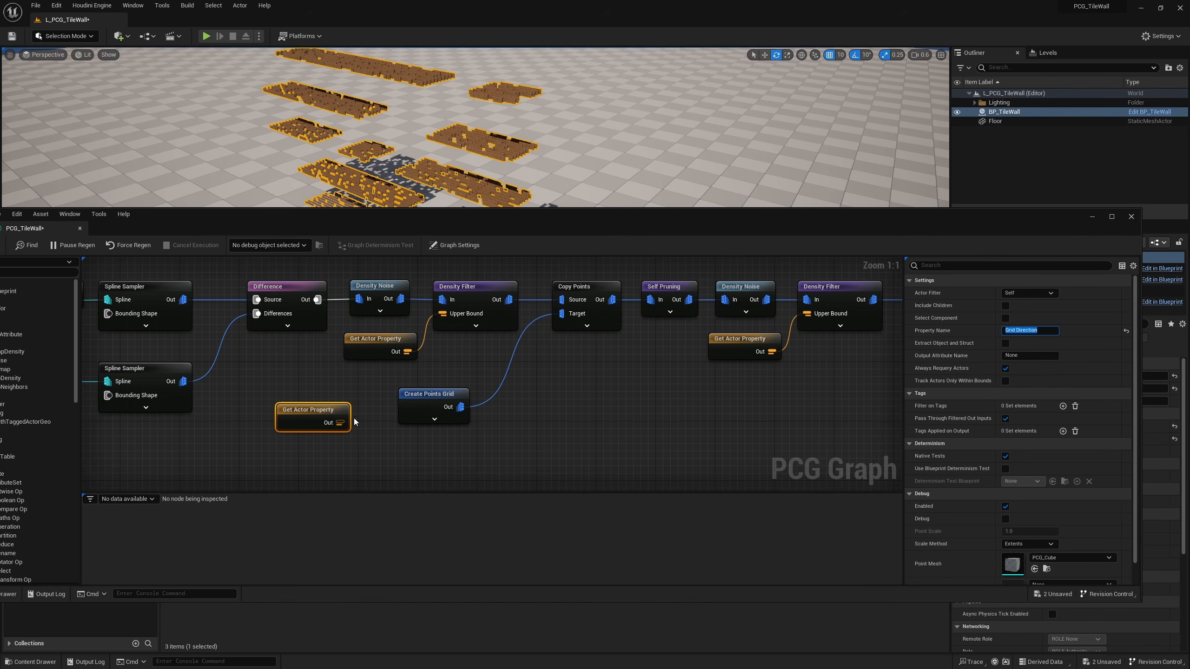
Expose the Create Points Grid node's override inputs and wire the Grid Direction property into Coordinate Plane Axes
click(434, 419)
right_drag(615, 444, 722, 331)
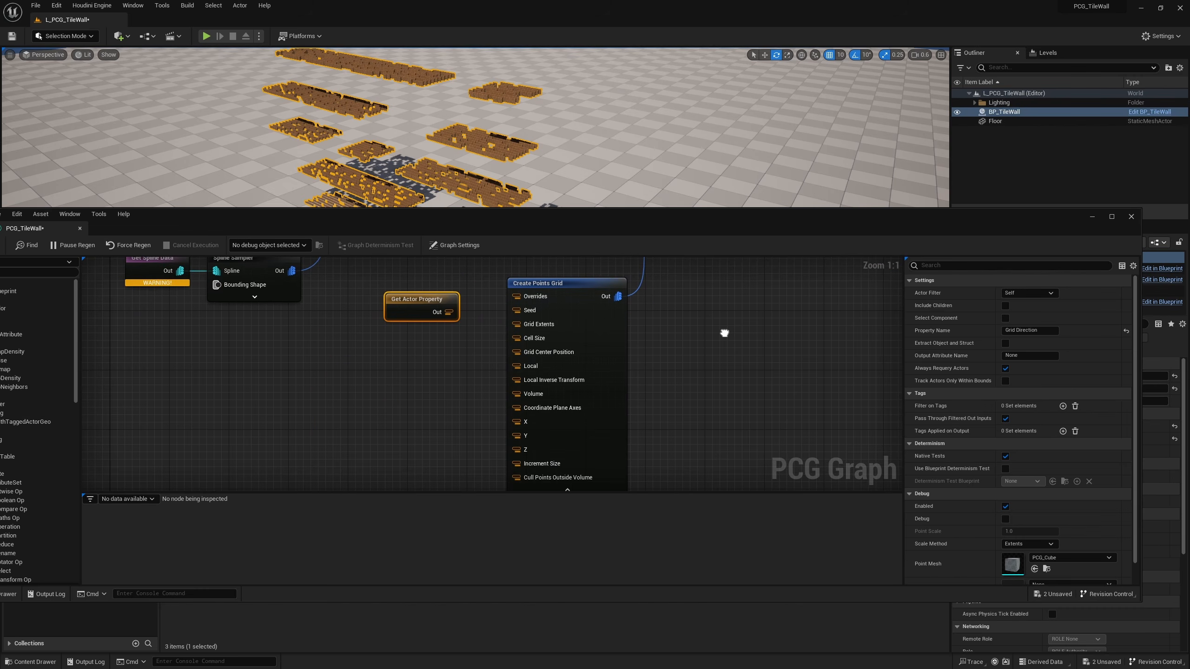
drag(417, 300, 411, 354)
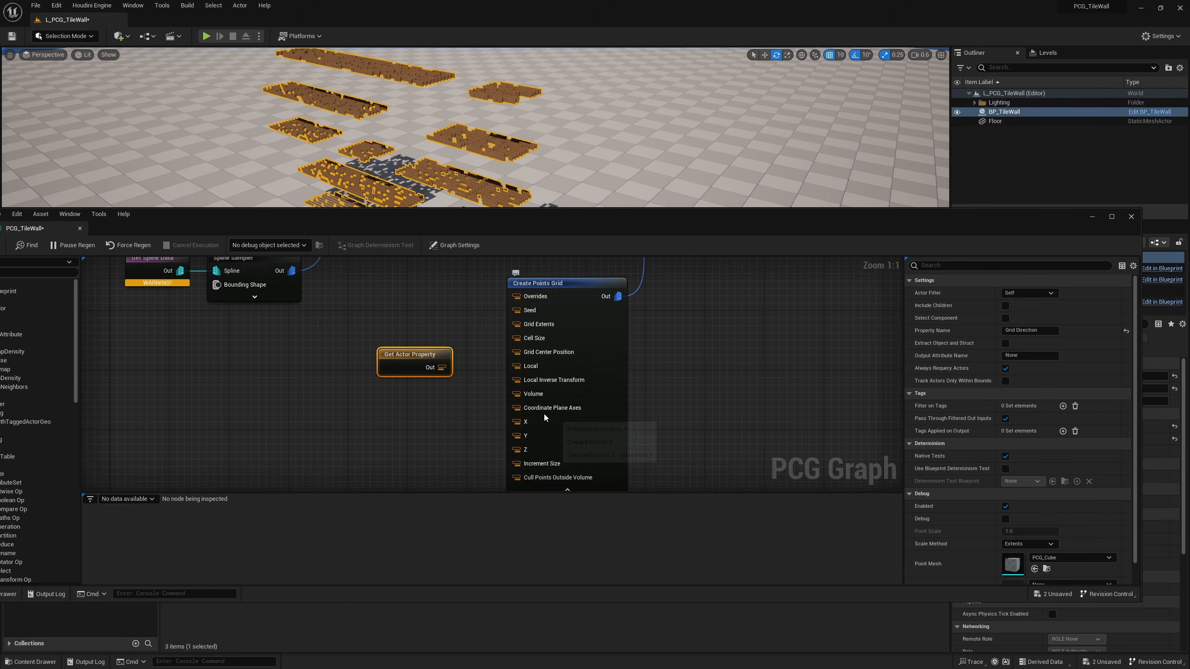
drag(443, 368, 523, 407)
drag(420, 367, 420, 403)
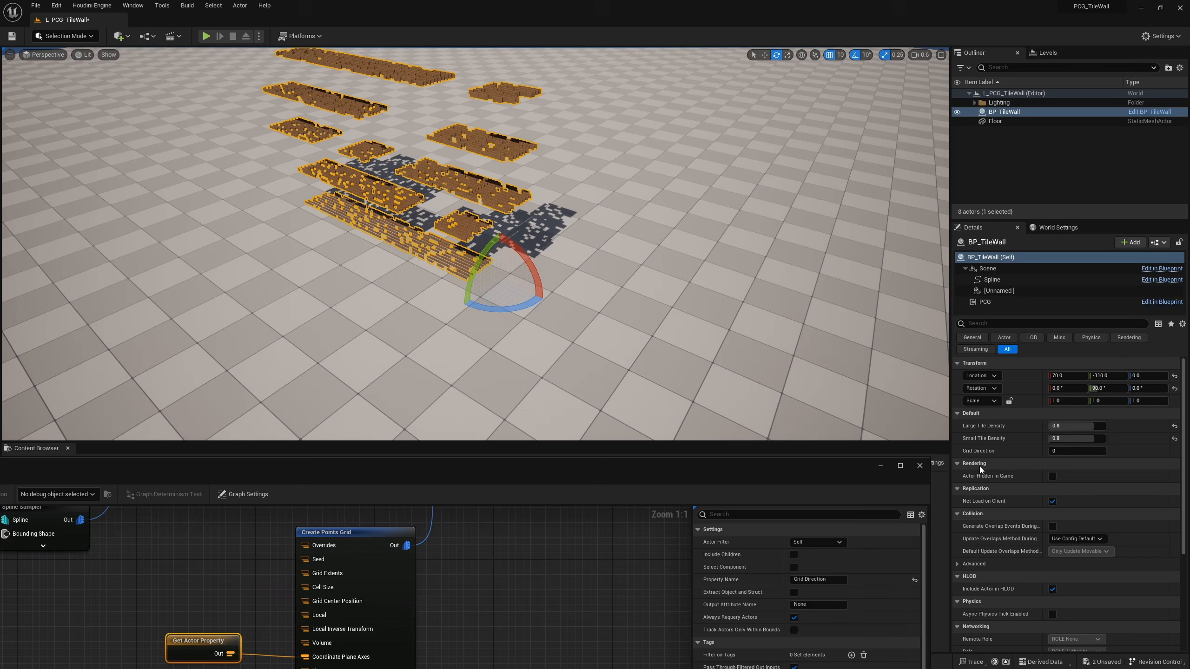
Try Grid Direction 1 and 2 on BP_TileWall
click(1049, 450)
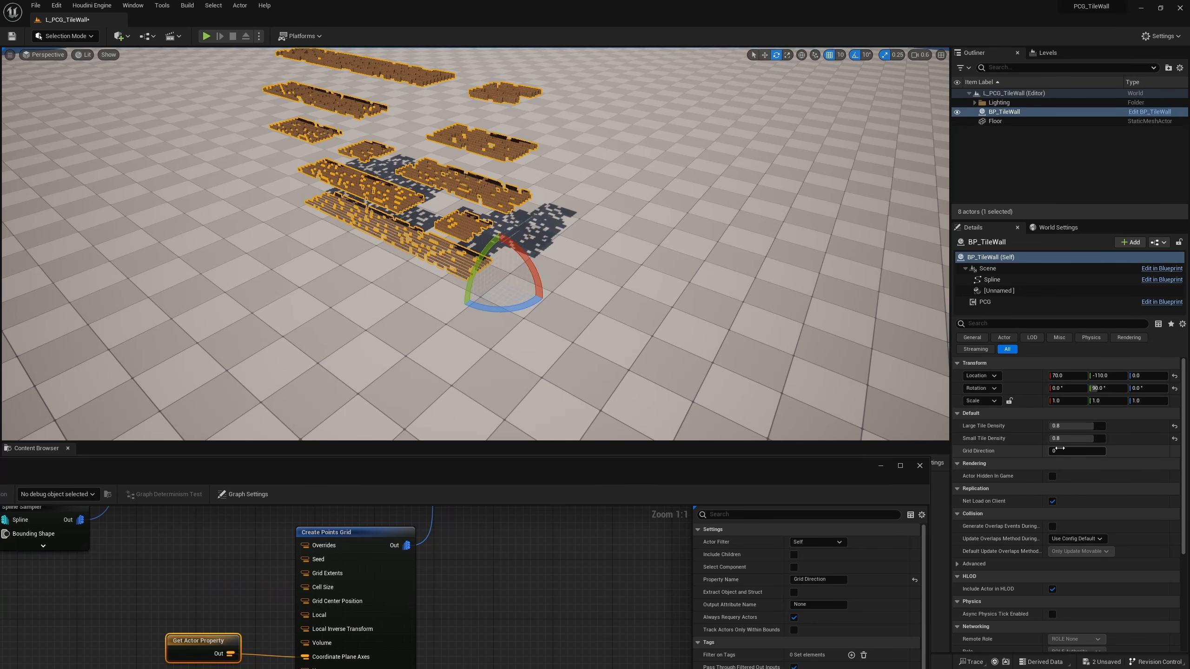
text(1)
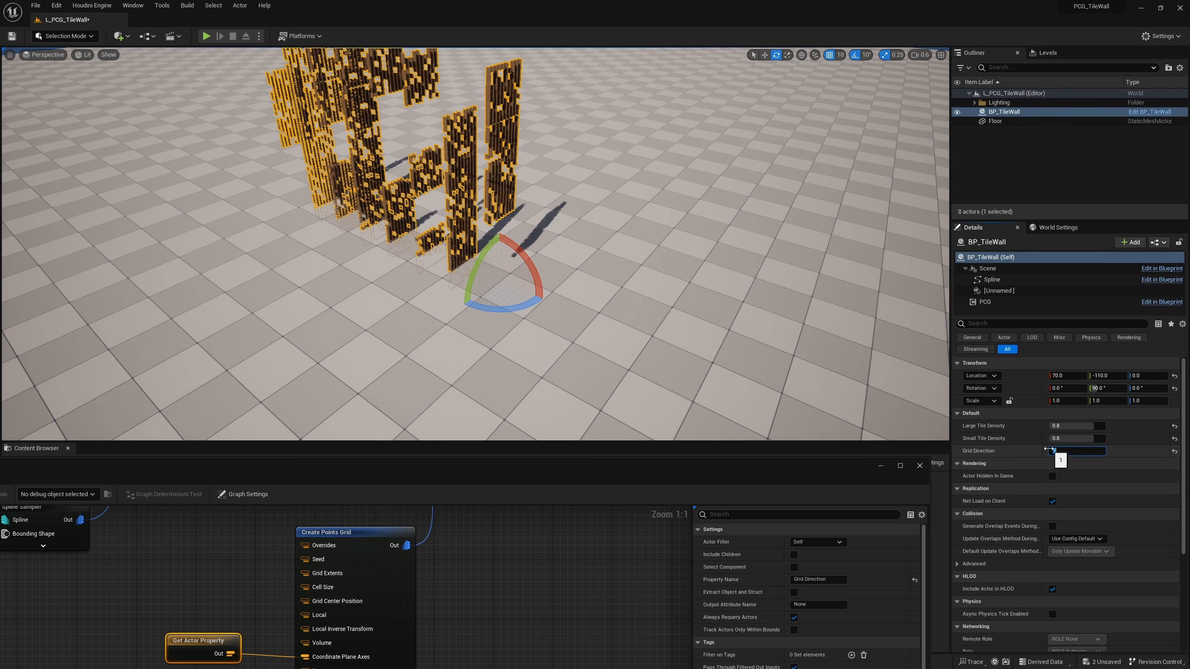
text(2)
key(Return)
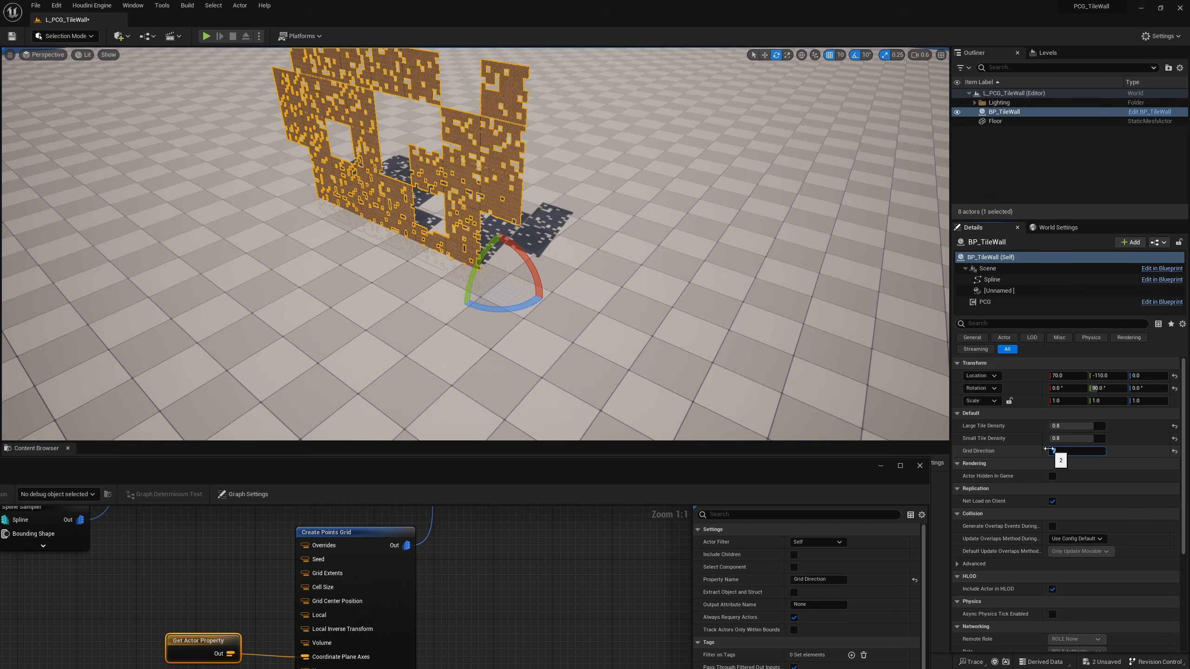
Raise BP_TileWall to Z 50 and turn it about the vertical axis to a rotation of about 180°, 90°, 90°
right_drag(501, 213, 497, 198)
right_drag(498, 198, 492, 206)
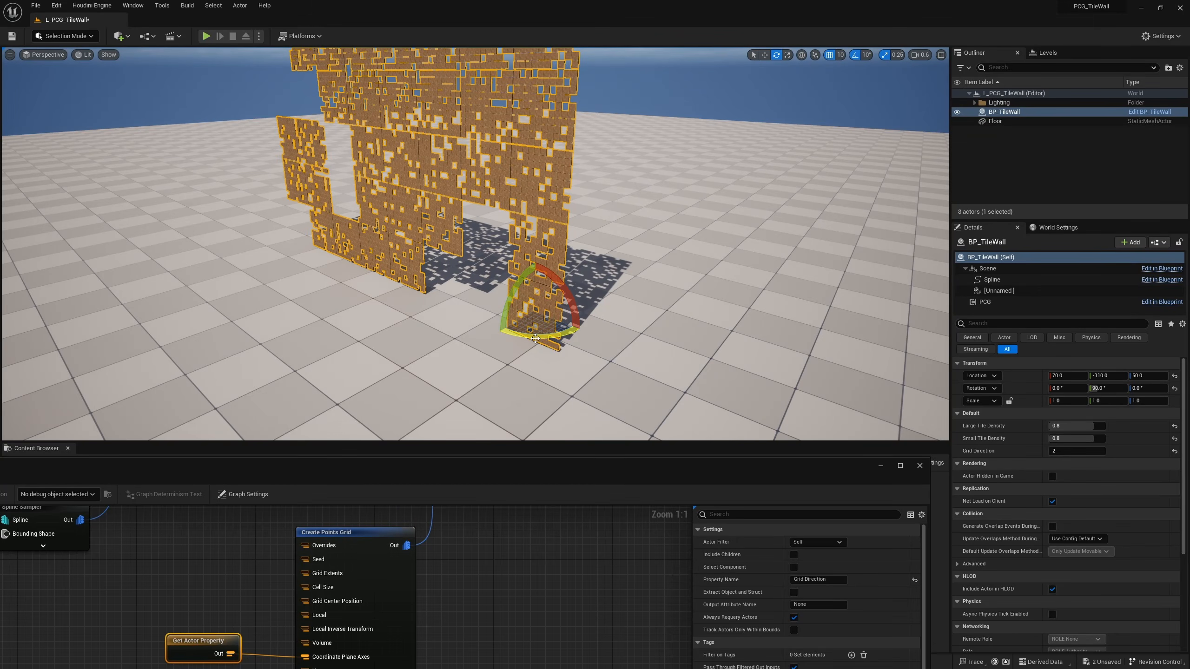
drag(532, 336, 634, 333)
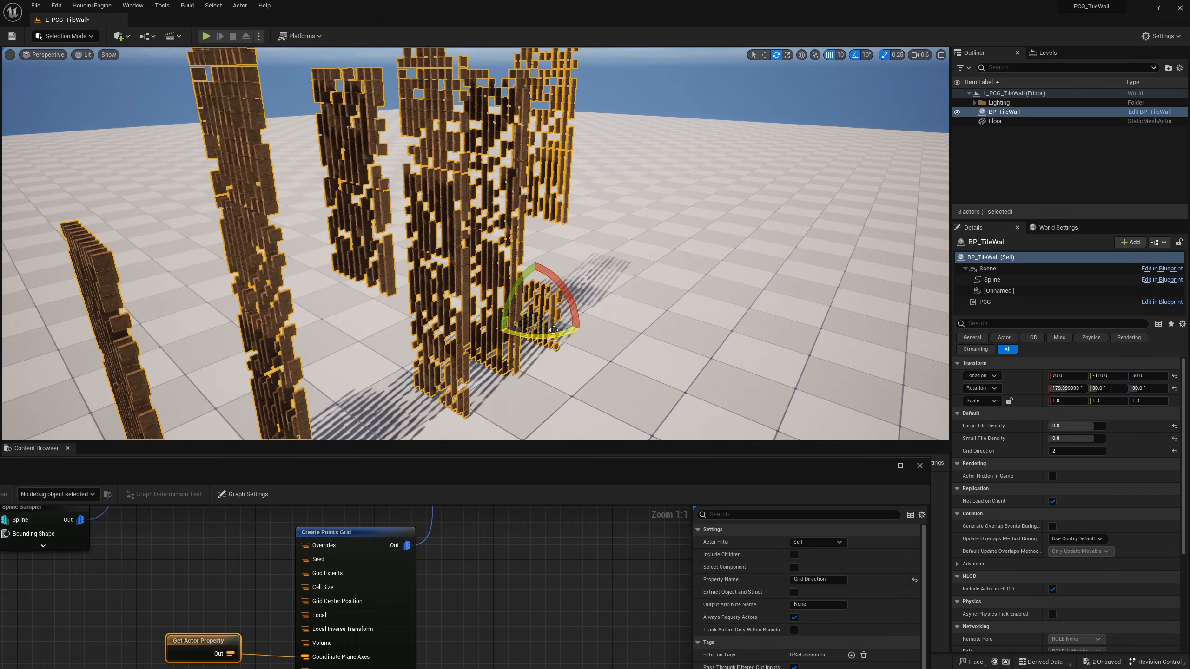
right_drag(603, 284, 564, 276)
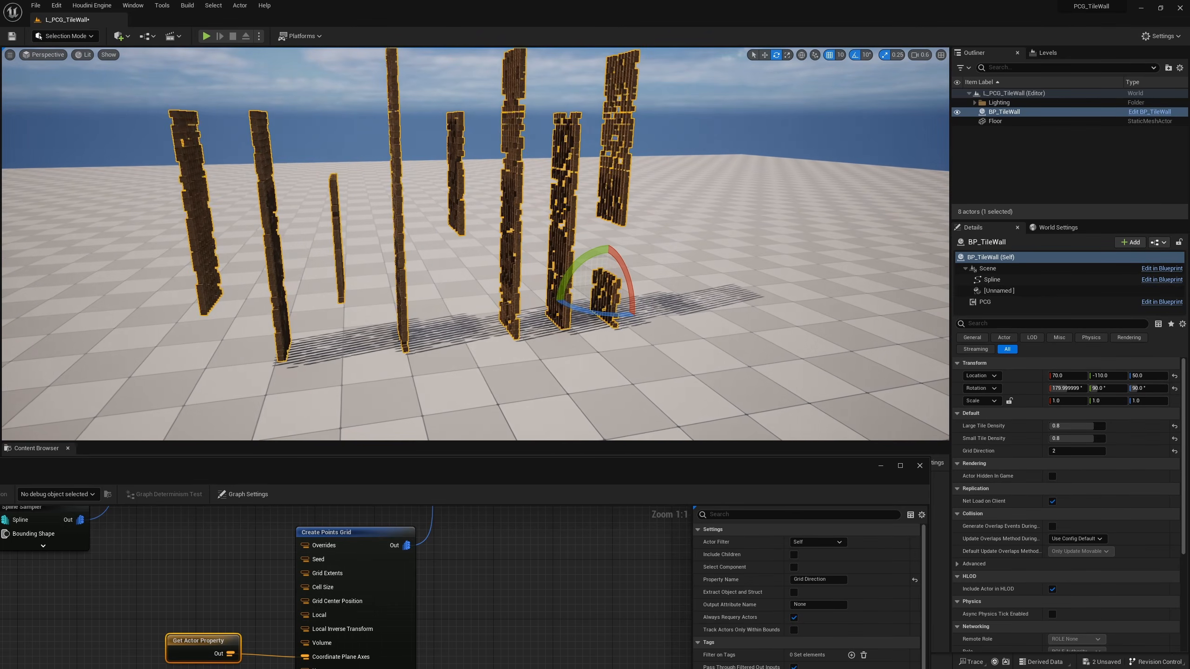
Set BP_TileWall's Grid Direction to 1 and view the whole wall
click(1064, 452)
text(1)
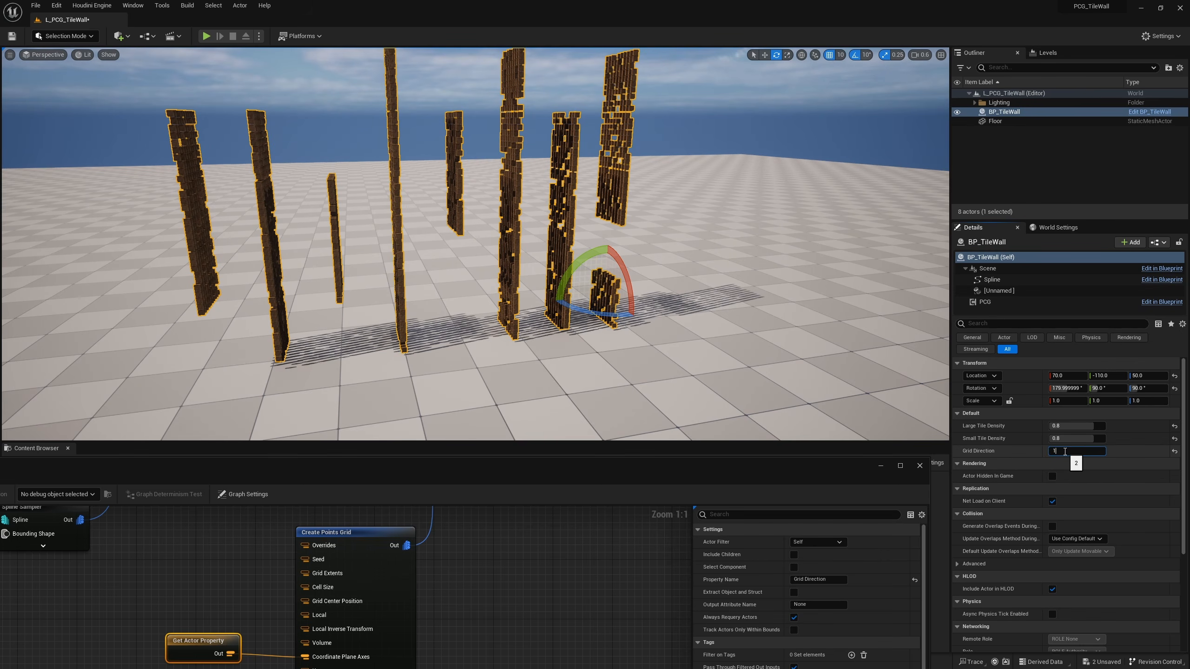
key(Return)
right_drag(693, 290, 632, 281)
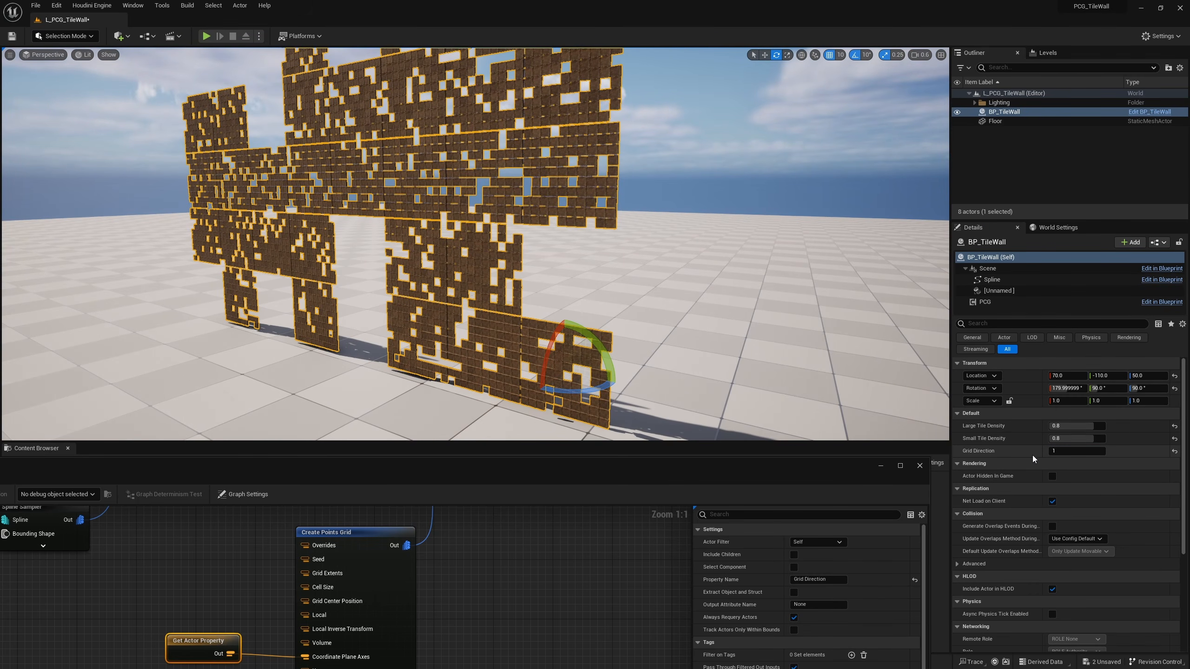
right_drag(656, 263, 674, 300)
key(w)
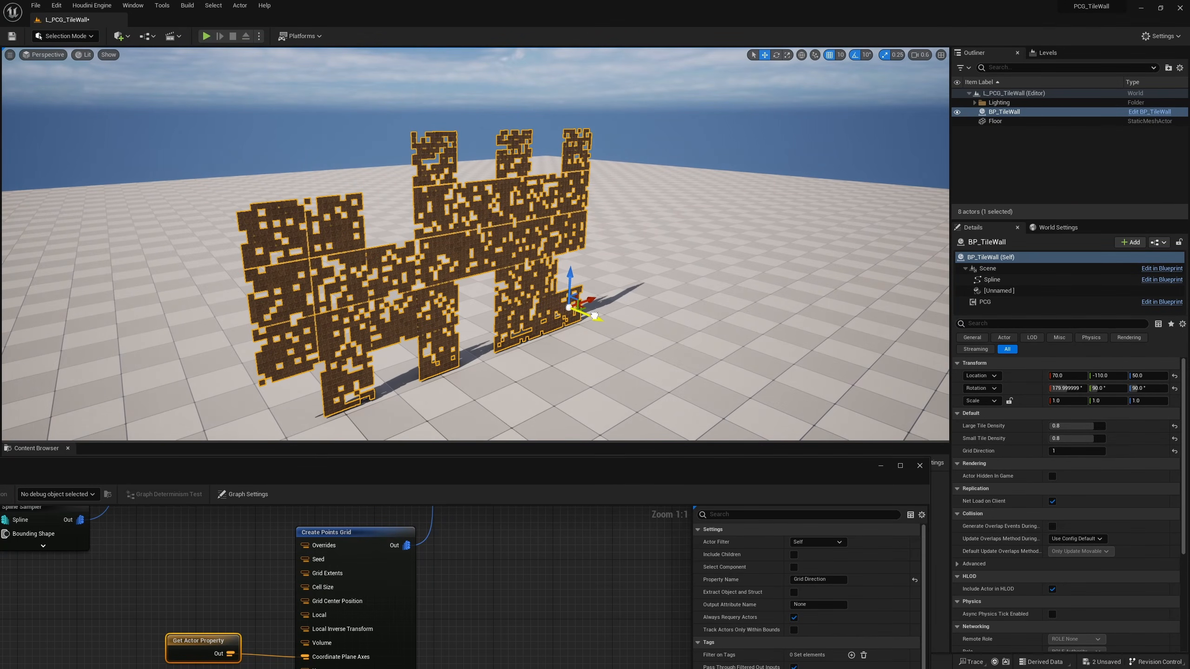
Duplicate BP_TileWall, move the copy along Y to 350 and rotate it to form a second wall
alt+drag(595, 315, 823, 412)
key(w)
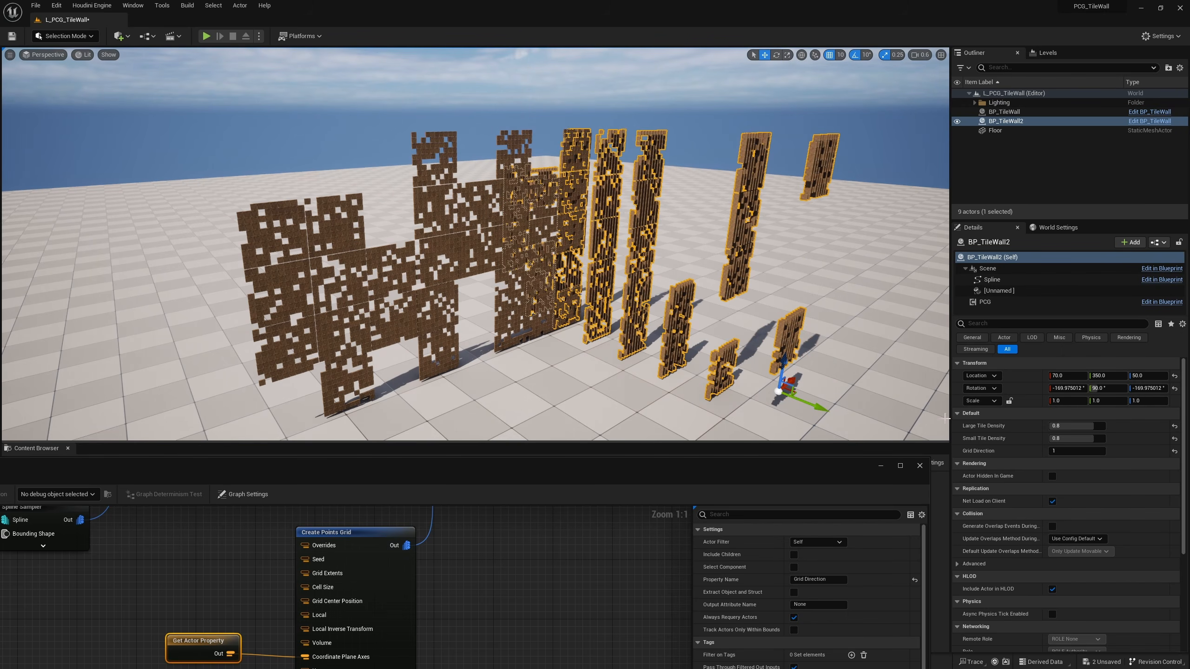
key(Return)
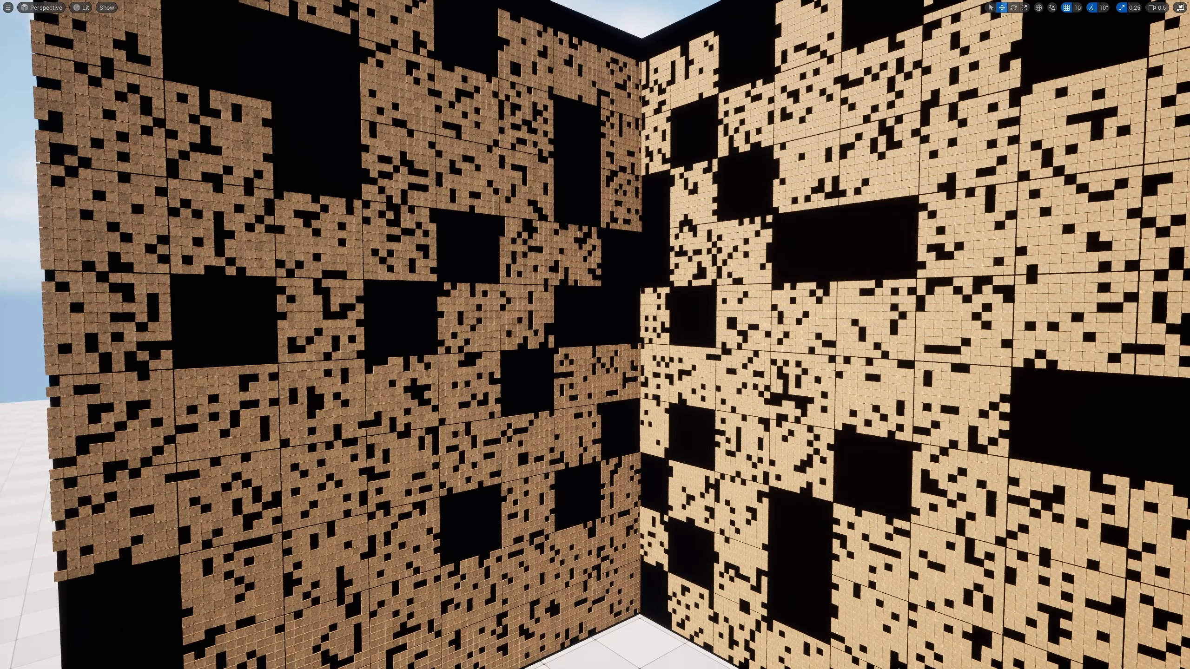
Examine the two backed tile walls and the corner between them from several distances and angles
key(w)
right_drag(595, 335, 501, 344)
right_drag(330, 257, 434, 234)
key(s)
key(s)
right_drag(371, 188, 272, 186)
key(w)
key(s)
Duplicate the darker wall's upper outer spline point partway down, pull it outward beyond the edge, and duplicate it again further down
click(629, 257)
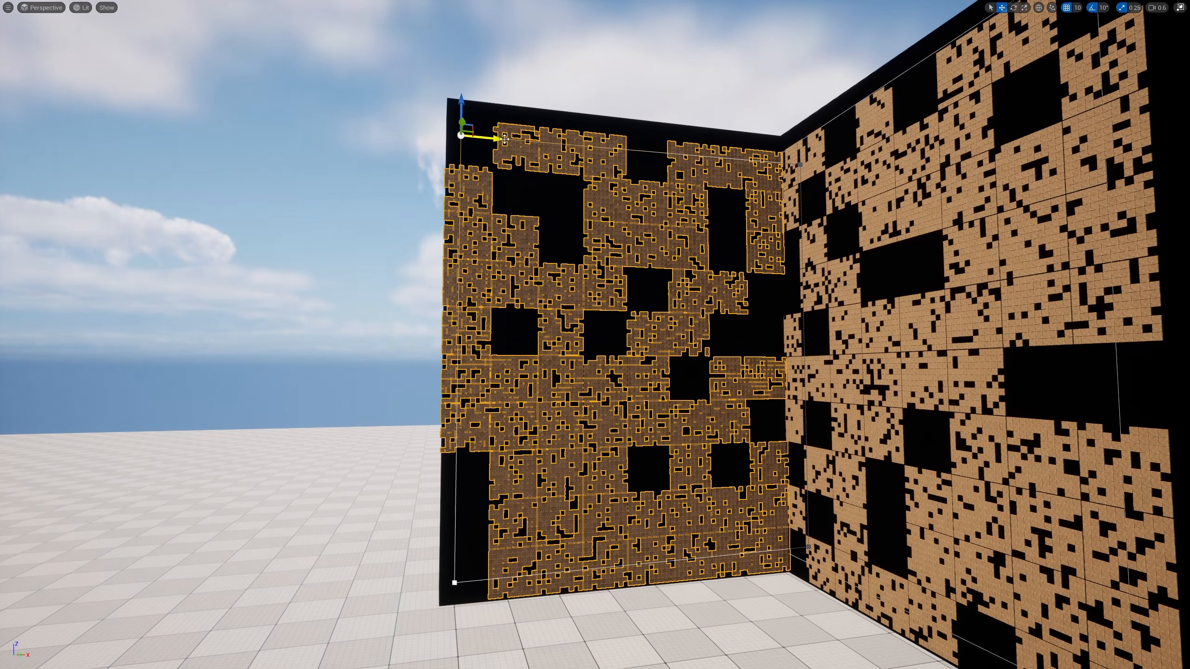
alt+drag(462, 105, 447, 252)
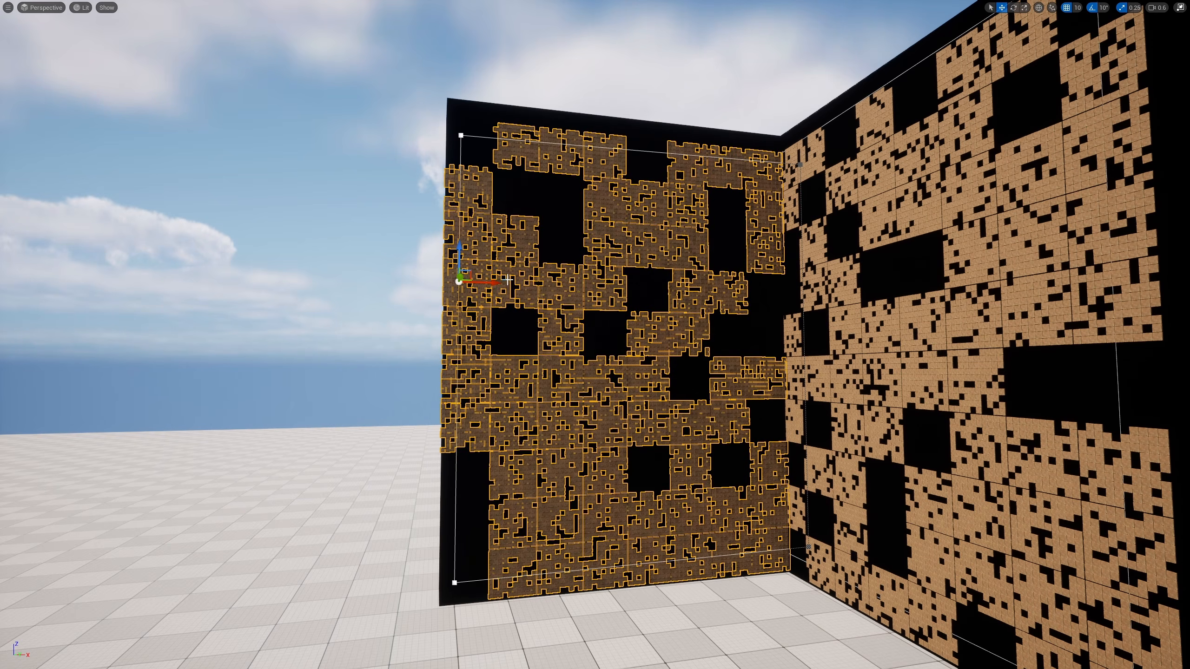
drag(500, 281, 395, 277)
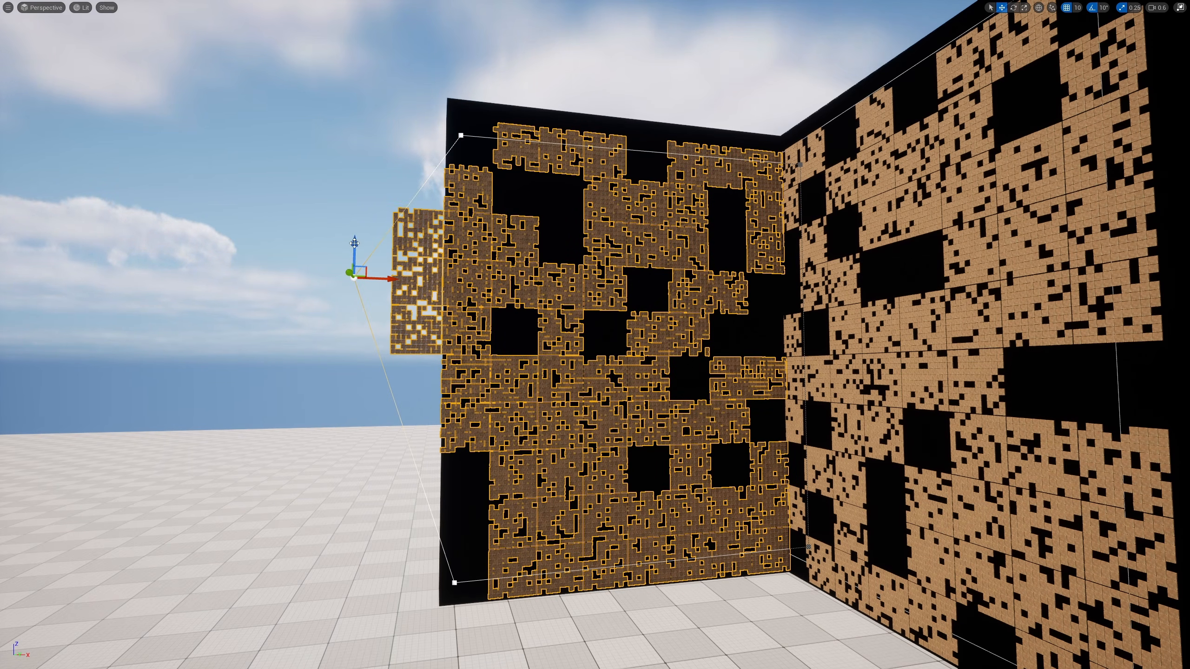
alt+drag(354, 243, 346, 425)
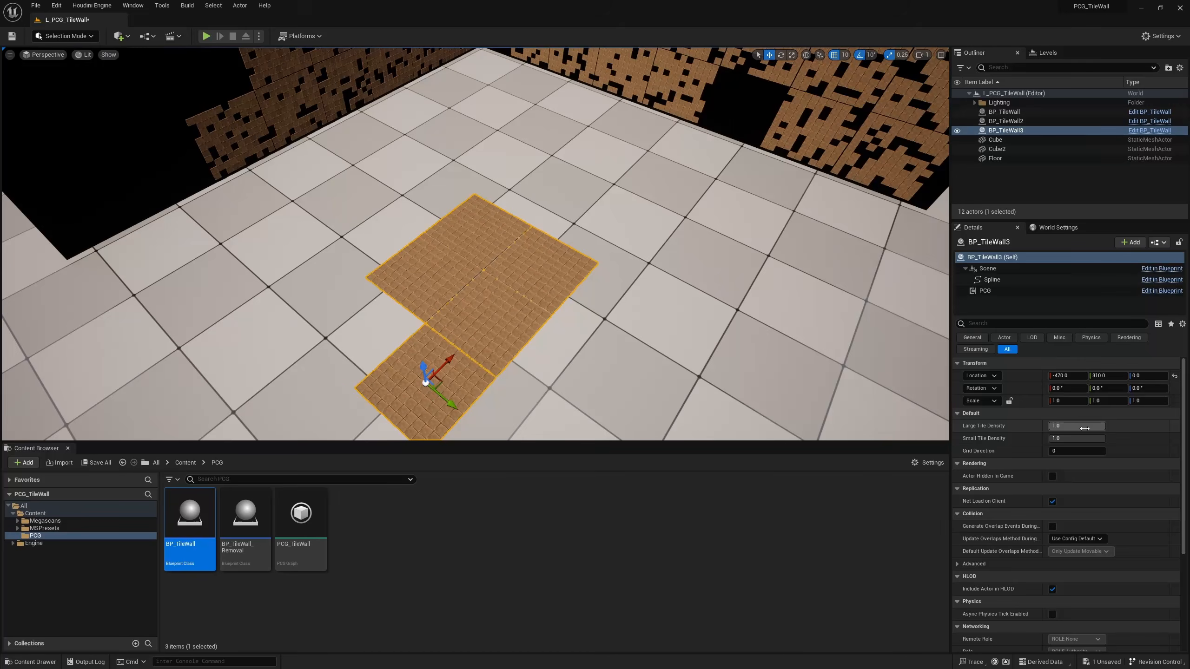
Set the Large Tile Density of BP_TileWall3 on the floor to 0.8
click(1084, 428)
text(0.8)
key(Return)
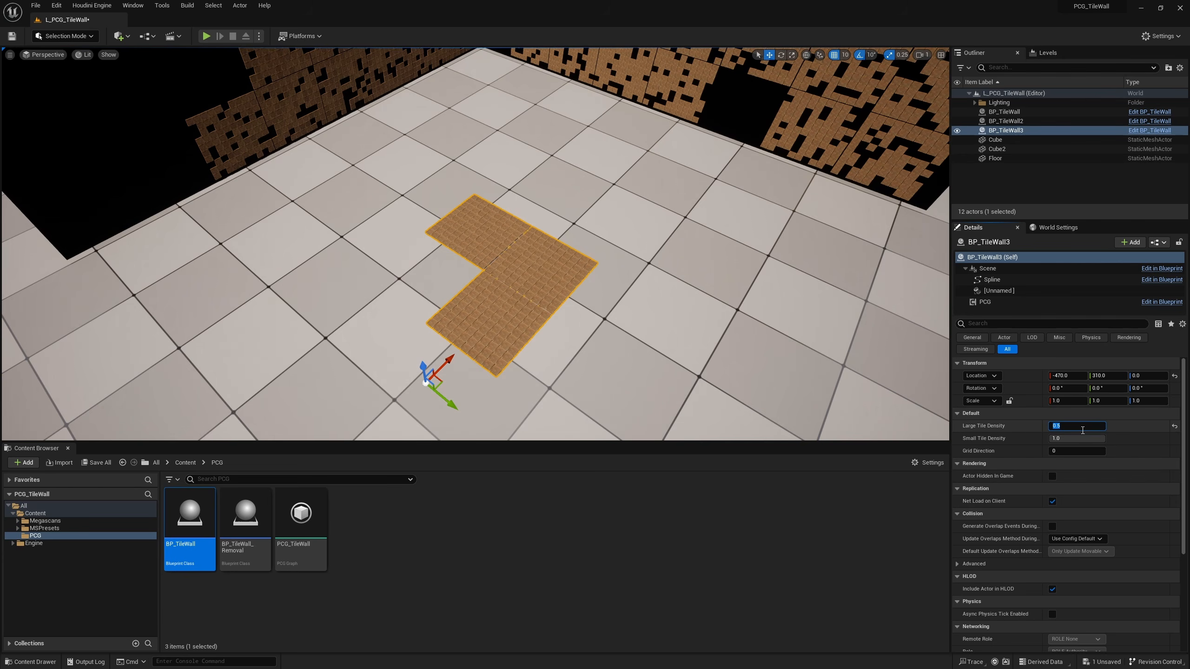
Set both the Large Tile Density and the Small Tile Density of BP_TileWall3 on the floor to 0.8
text(0.8)
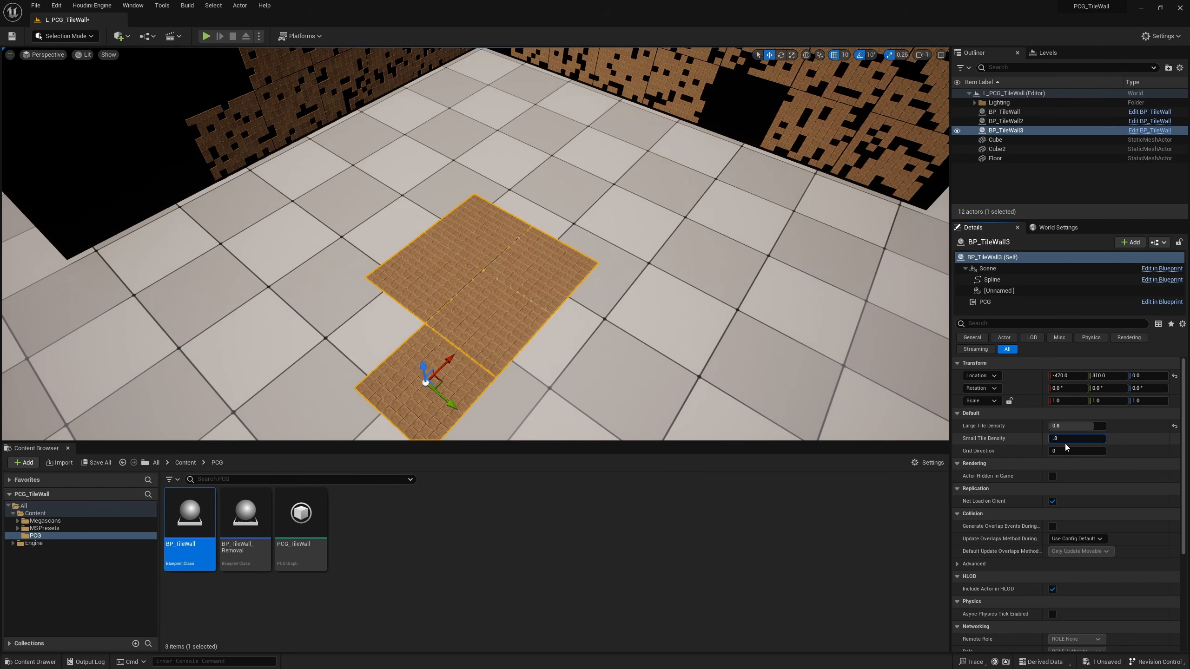
key(Return)
Place a BP_TileWall_Removal actor on the floor beside the tile patch and move it inward so it cuts across the patch's middle
click(238, 560)
drag(239, 561, 557, 352)
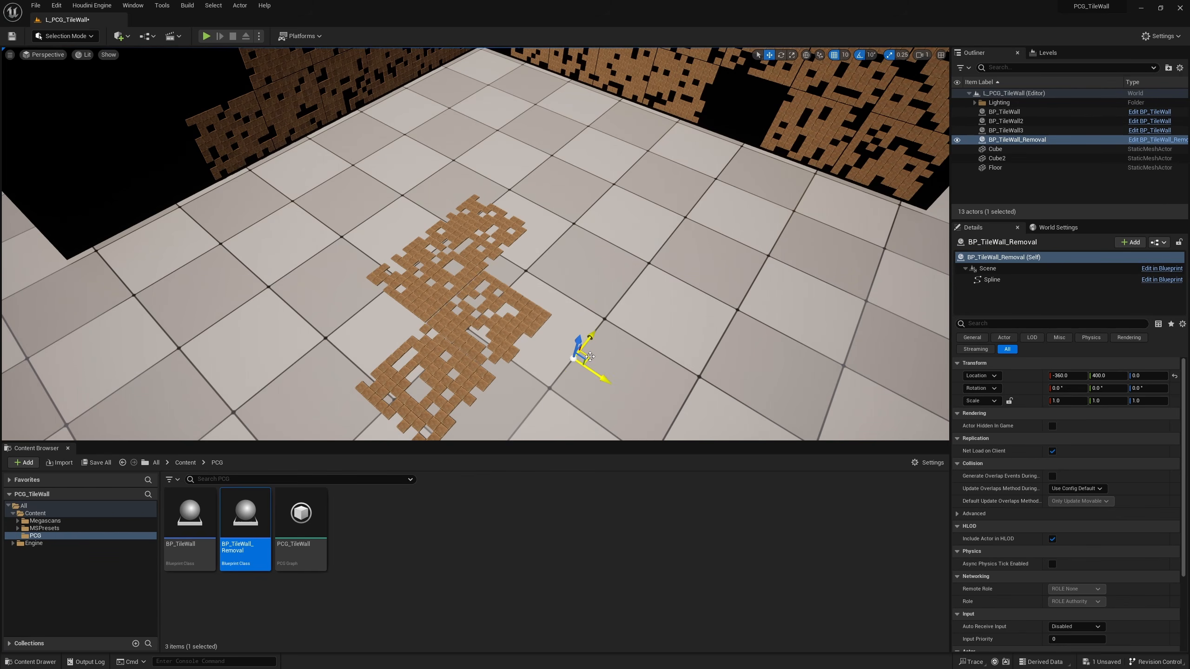
drag(589, 357, 475, 311)
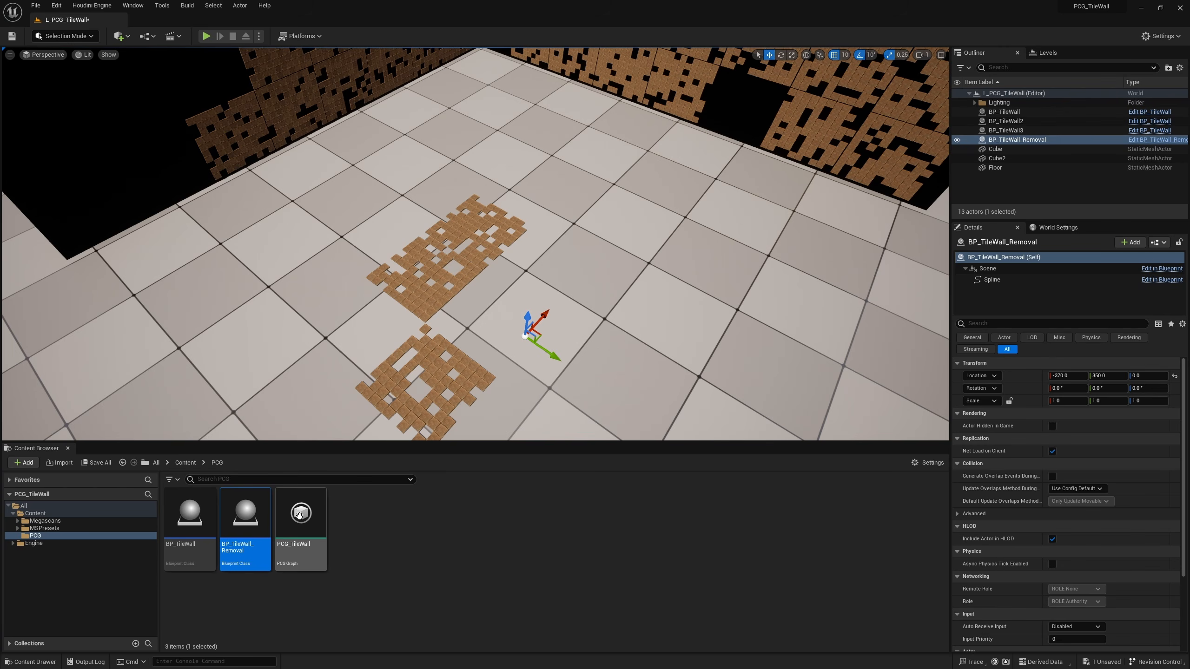
Open the PCG_TileWall graph, select the removal spline nodes with Difference, and move the grid's Get Actor Property node up beside Create Points Grid
double_click(300, 515)
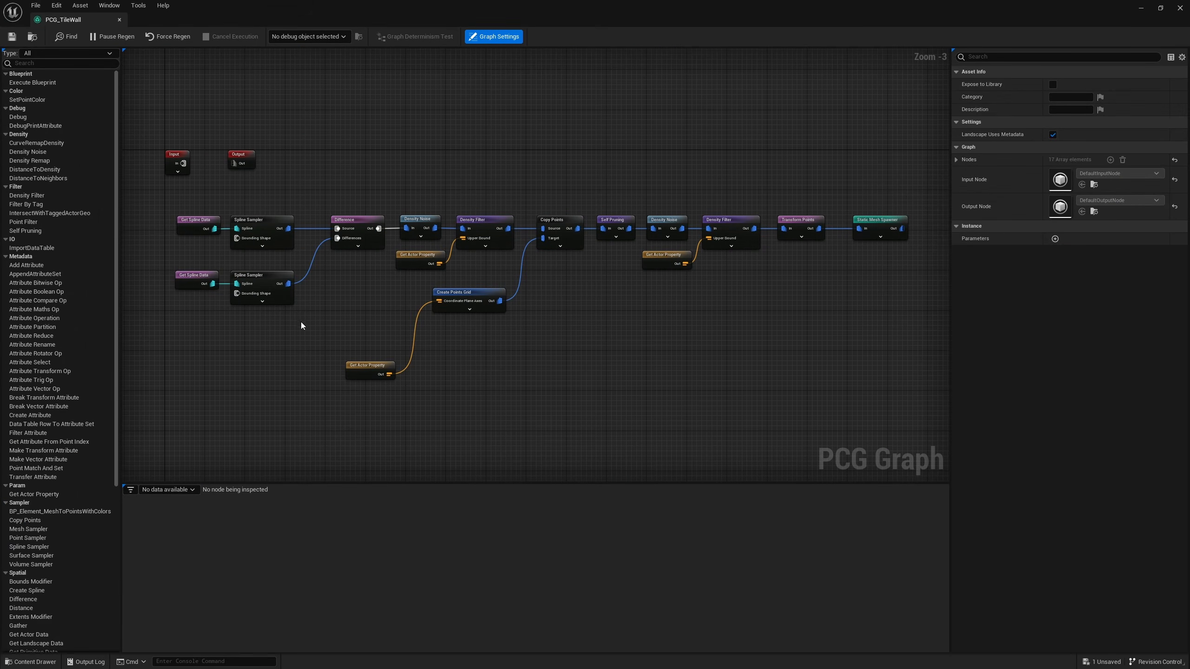
drag(352, 324, 199, 272)
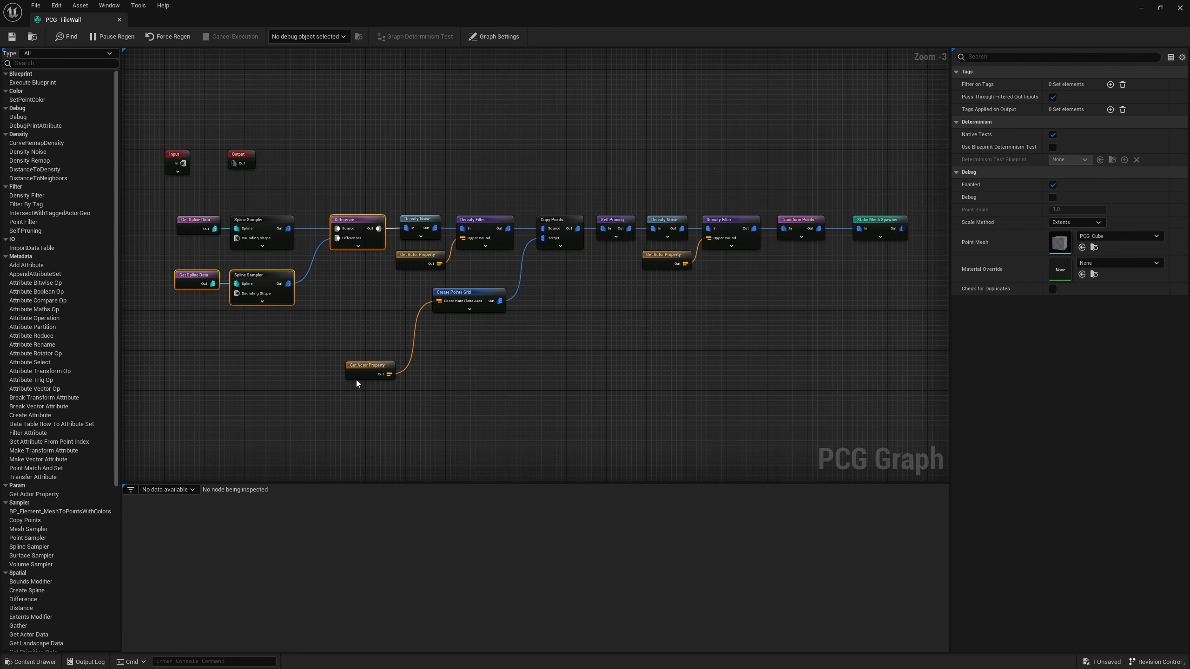
drag(357, 378, 377, 309)
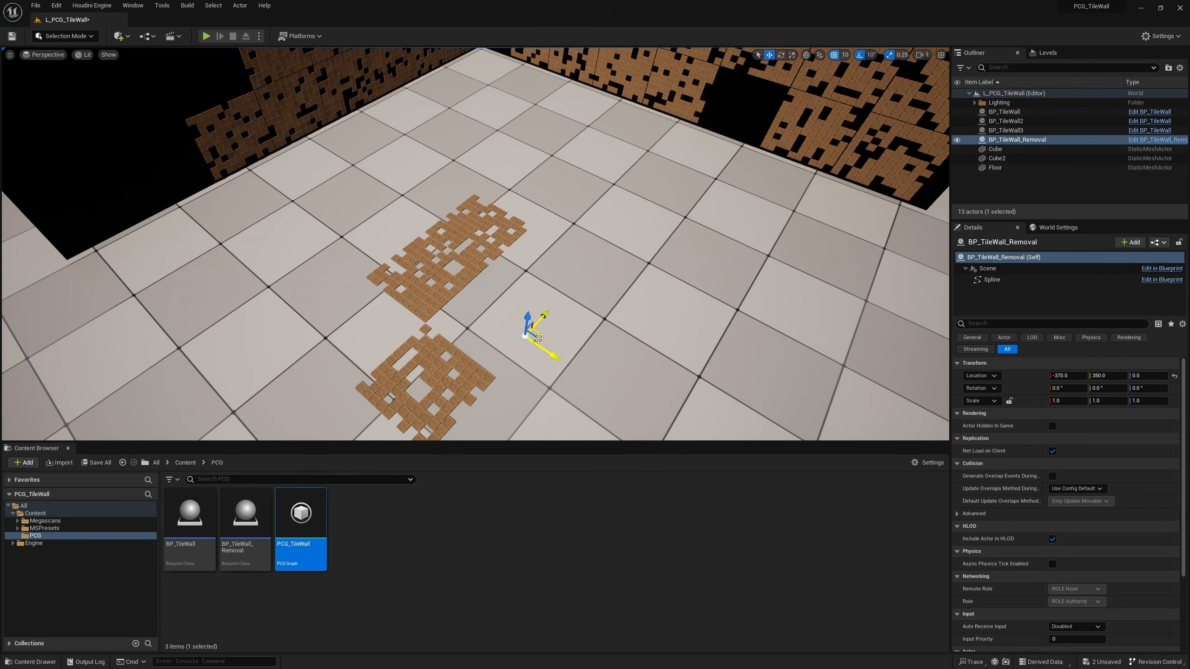
Move BP_TileWall_Removal in the level outward from the floor patch to about X -360, Y 390
drag(549, 352, 588, 368)
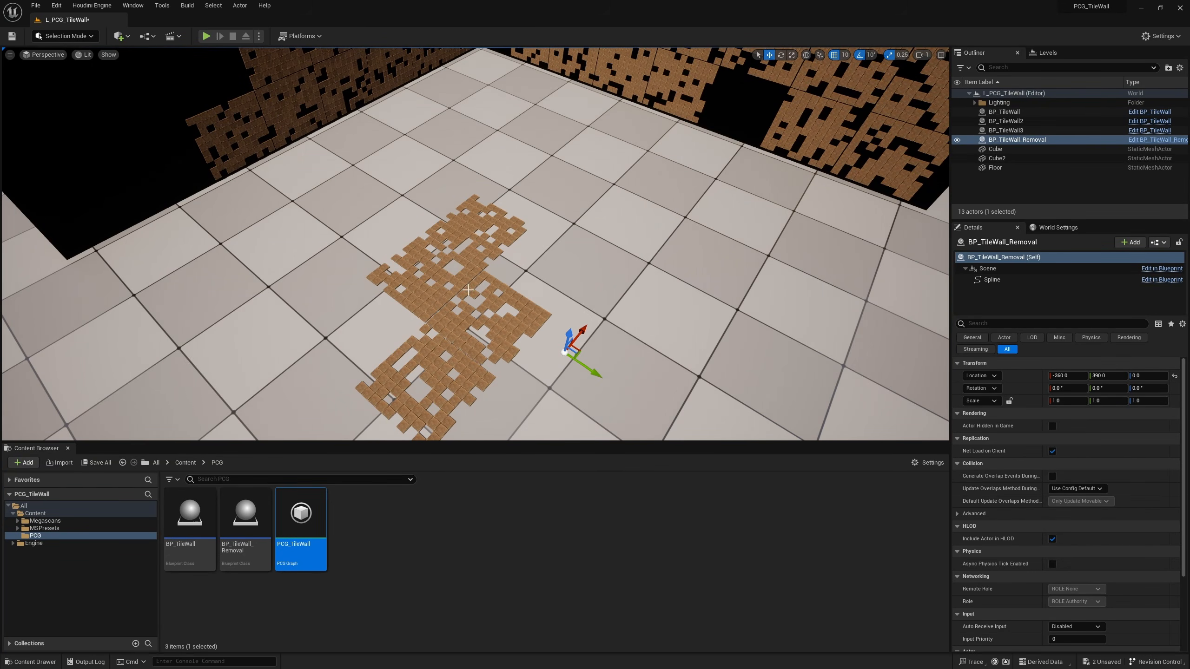
right_drag(491, 320, 496, 276)
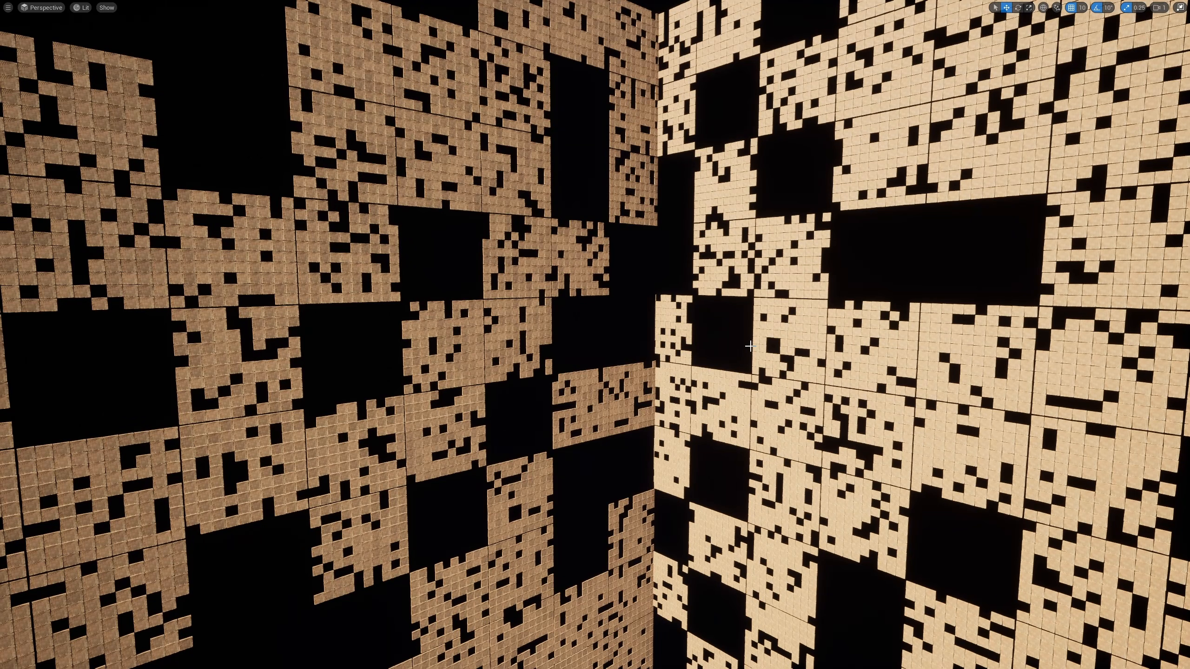